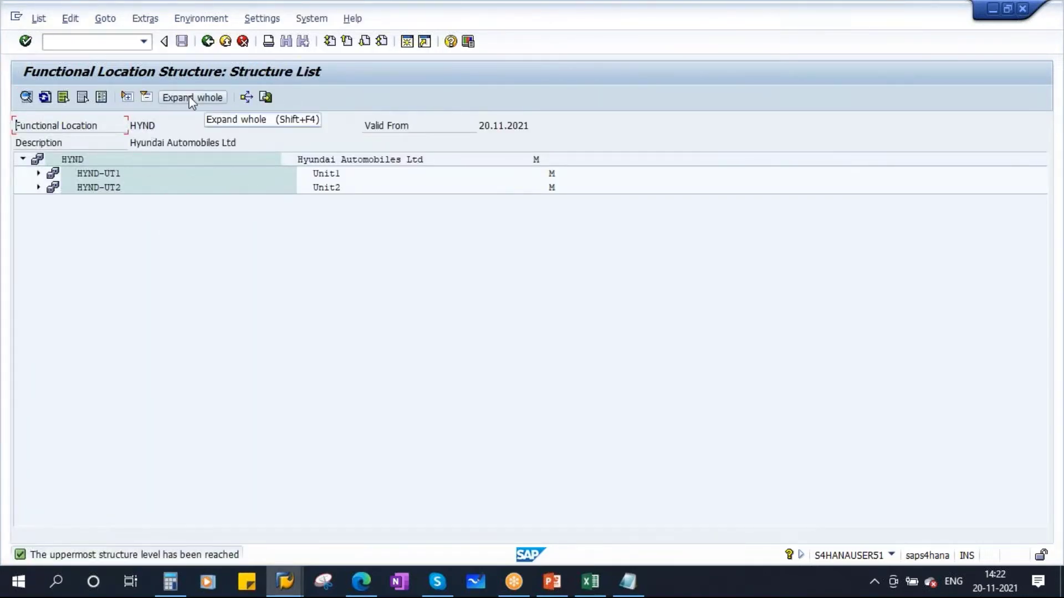
Step: Expand the whole HYND functional location structure and select the 500 KVA Diesel generator equipment under Unit1's Department of Utility
left_click(191, 98)
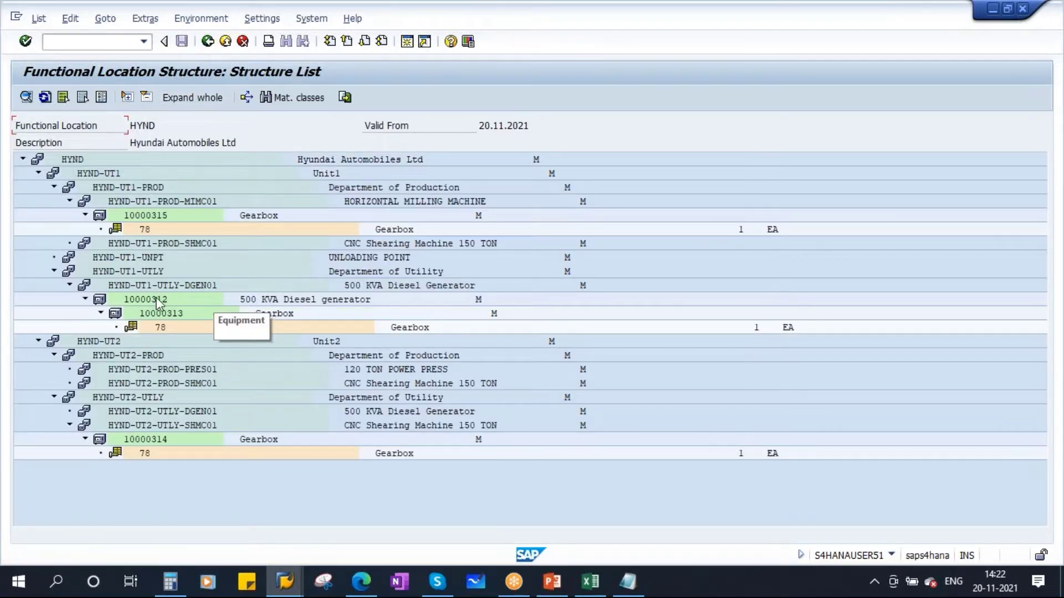
left_click(328, 303)
left_click(218, 301)
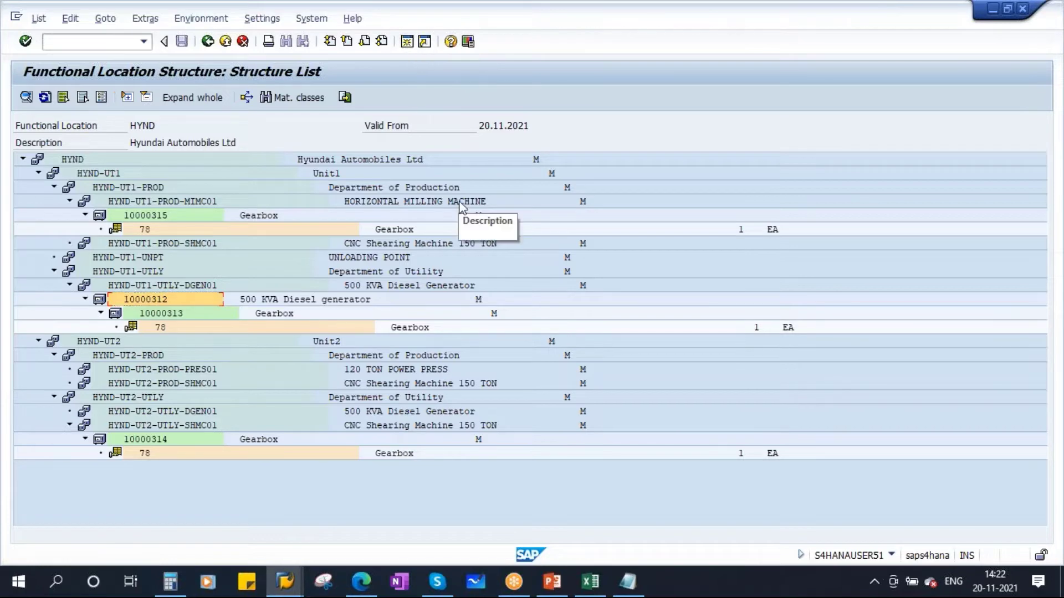
Step: Switch to a free SAP session and open the materials list with transaction MM60
key("shift+F3")
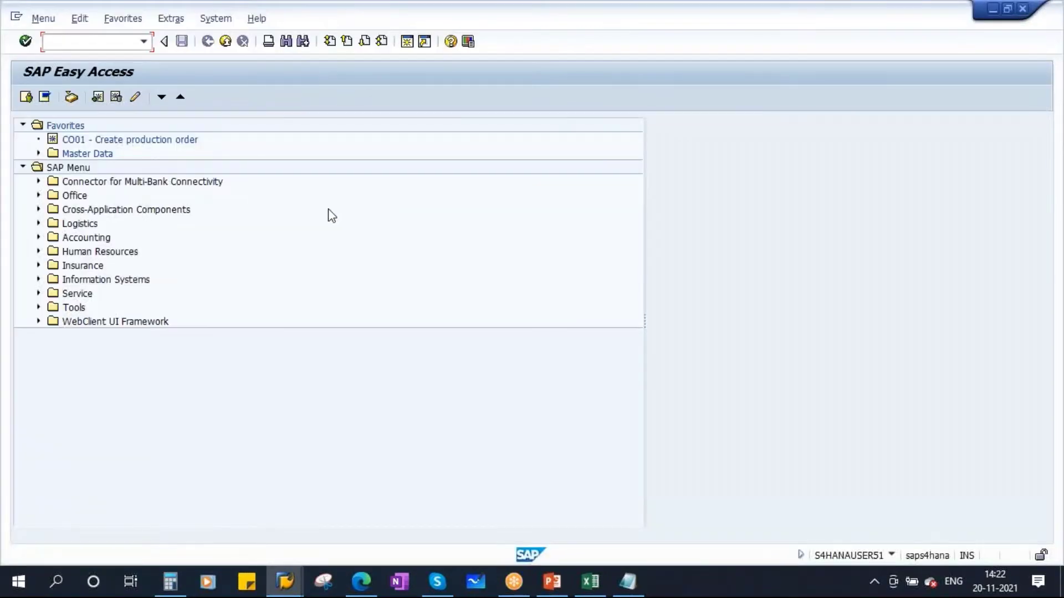
type("MM60")
key("Return")
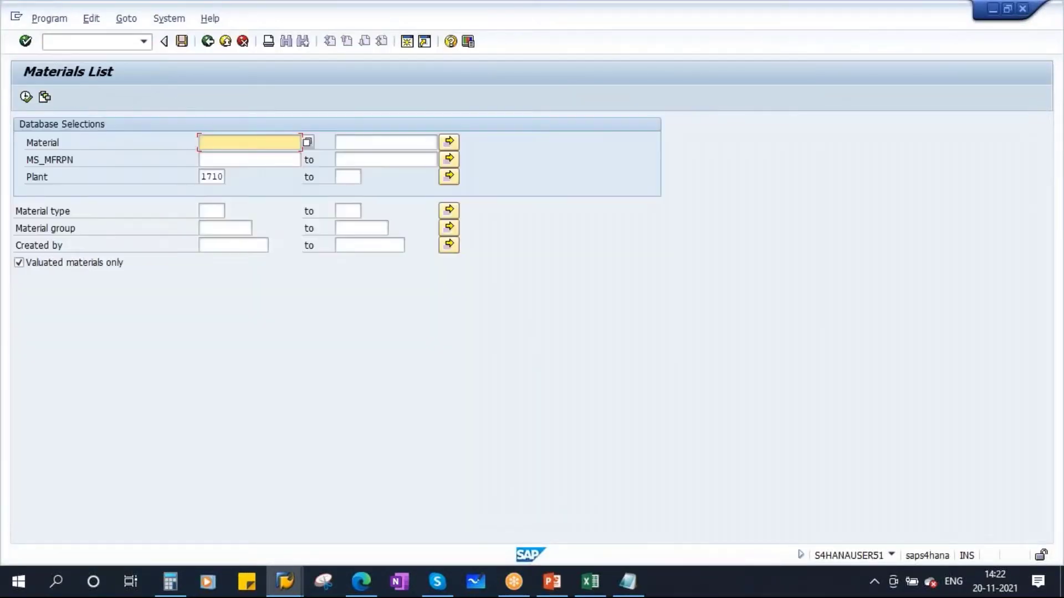
Step: Load the saved selection variant SAVAN_PM_NEW and run the materials list
left_click(44, 97)
double_click(107, 315)
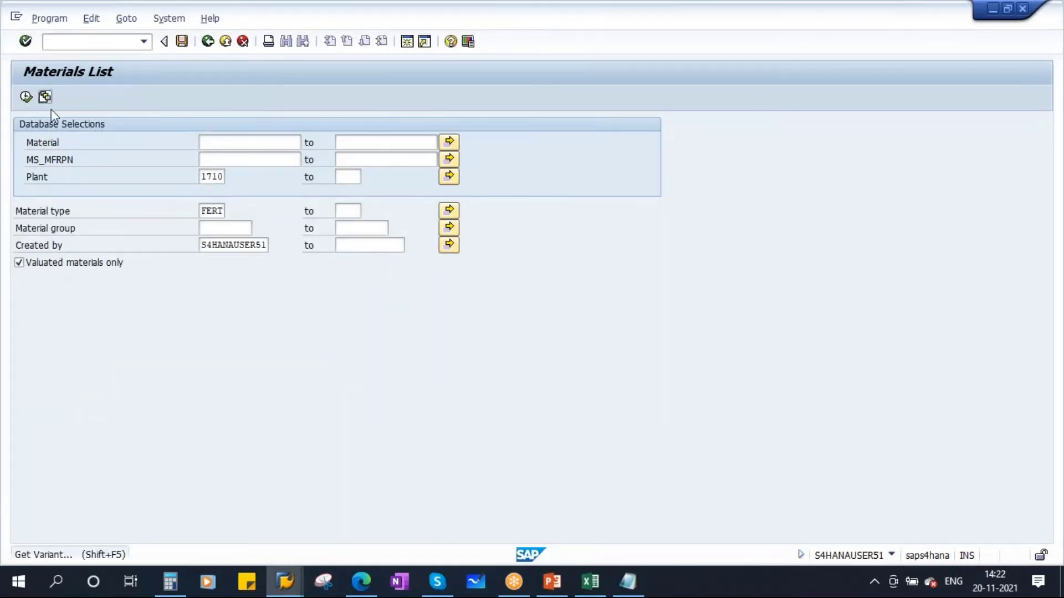
left_click(45, 97)
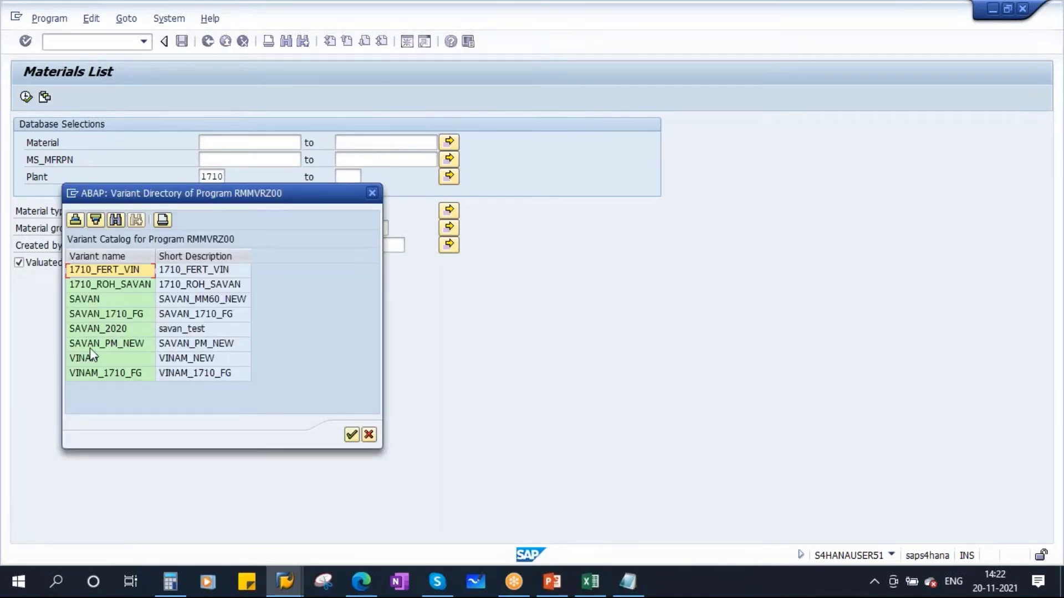
double_click(128, 344)
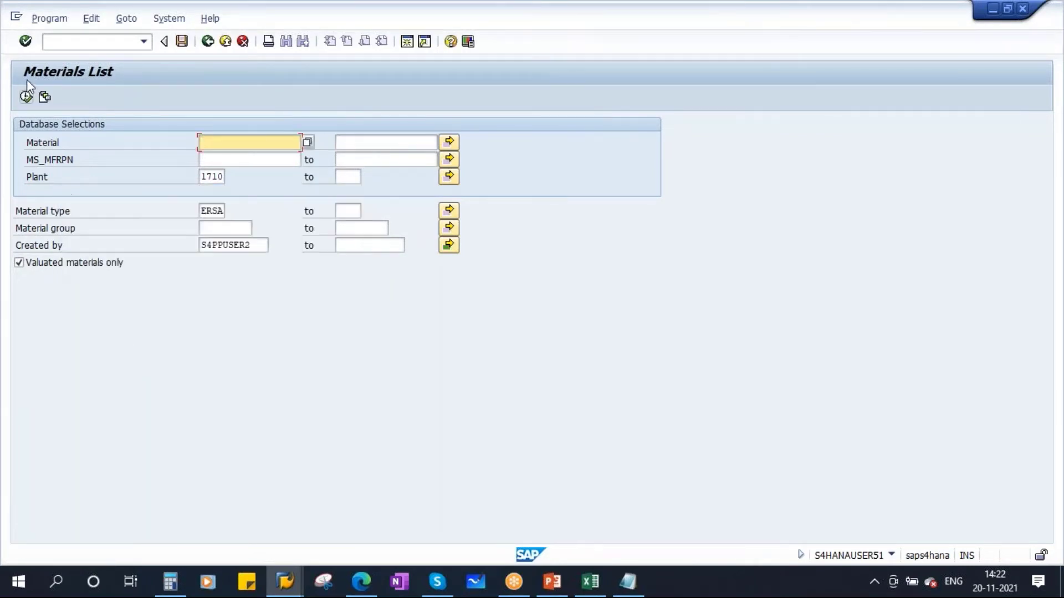
left_click(26, 98)
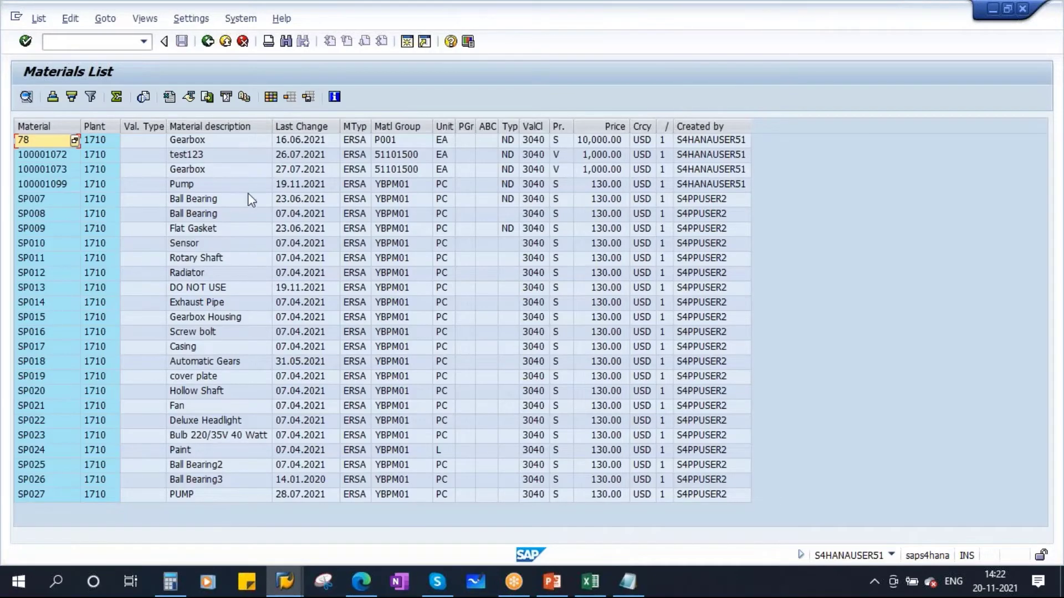
Step: Review the spare part materials in the list, including Ball Bearing, Flat Gasket, Sensor and Radiator
left_click(205, 200)
left_click(201, 225)
left_click(200, 244)
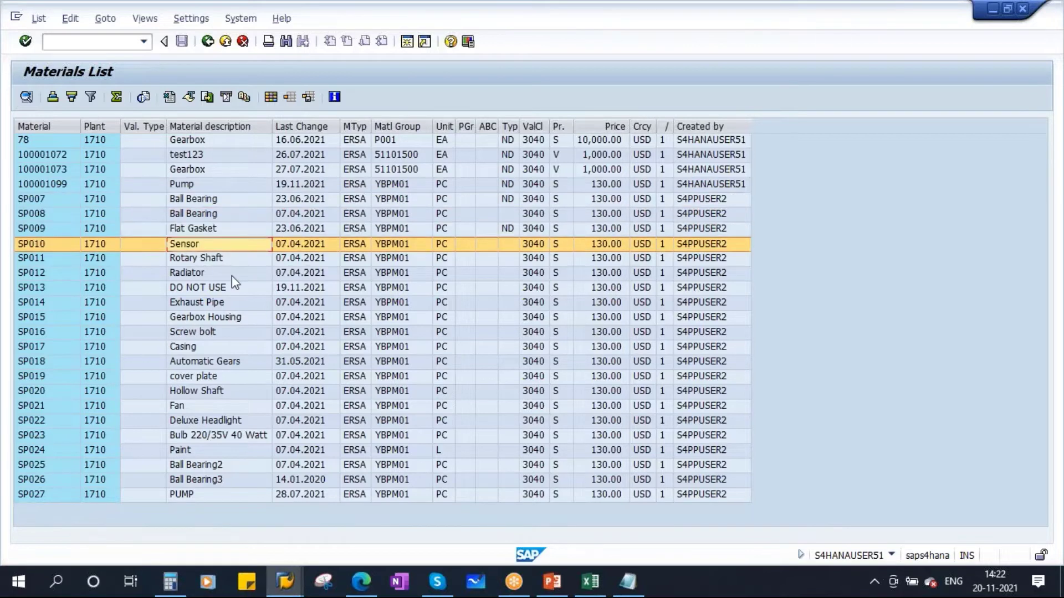
left_click(188, 274)
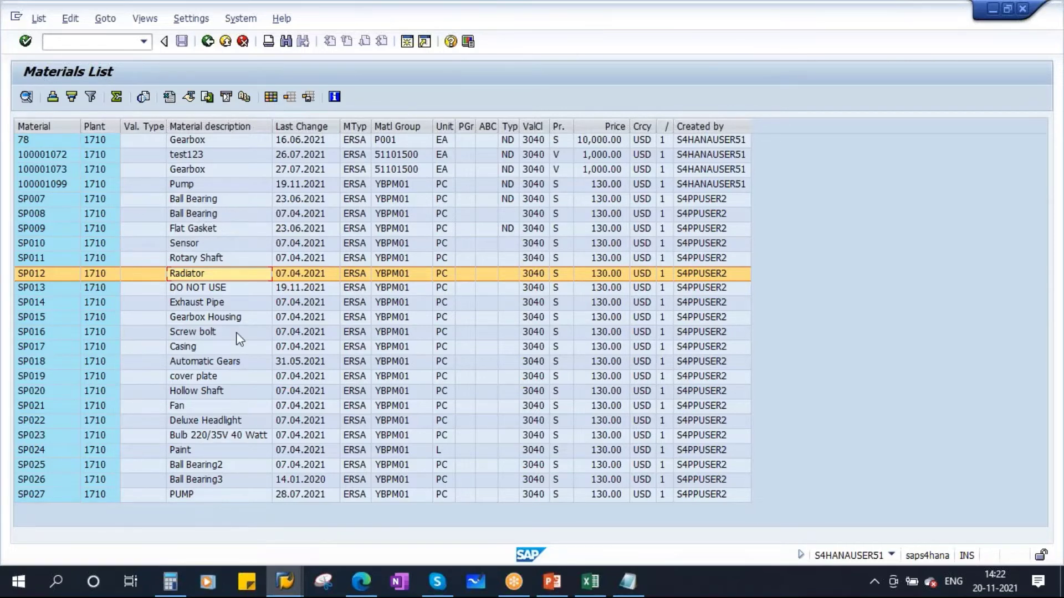
mouse_move(285, 582)
left_click(392, 486)
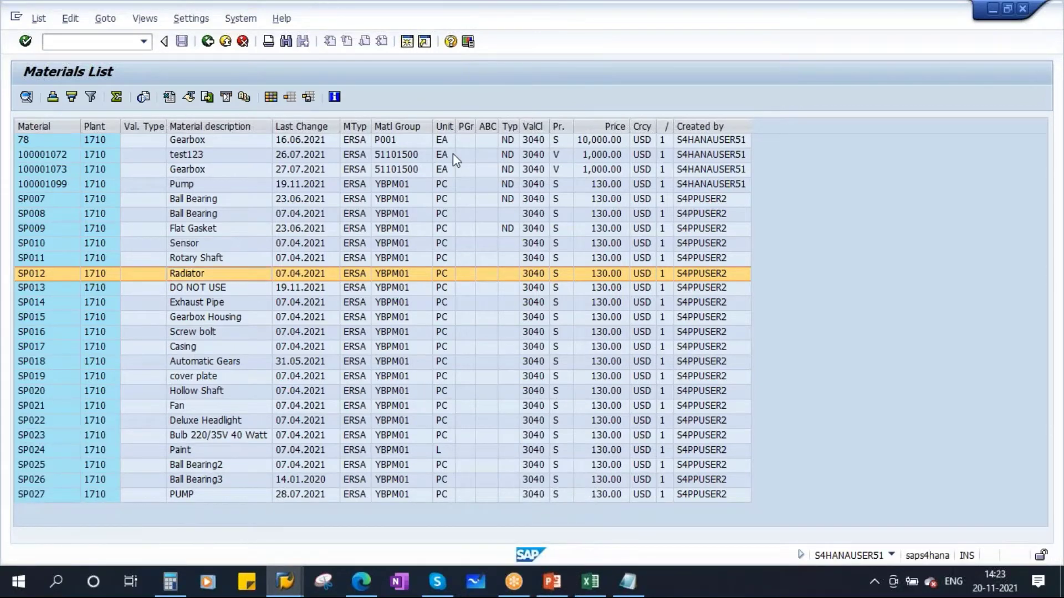
Step: In a free session's SAP menu, expand Logistics, Plant Maintenance, Management of Technical Objects and its Bill of Material folder
key("shift+F3")
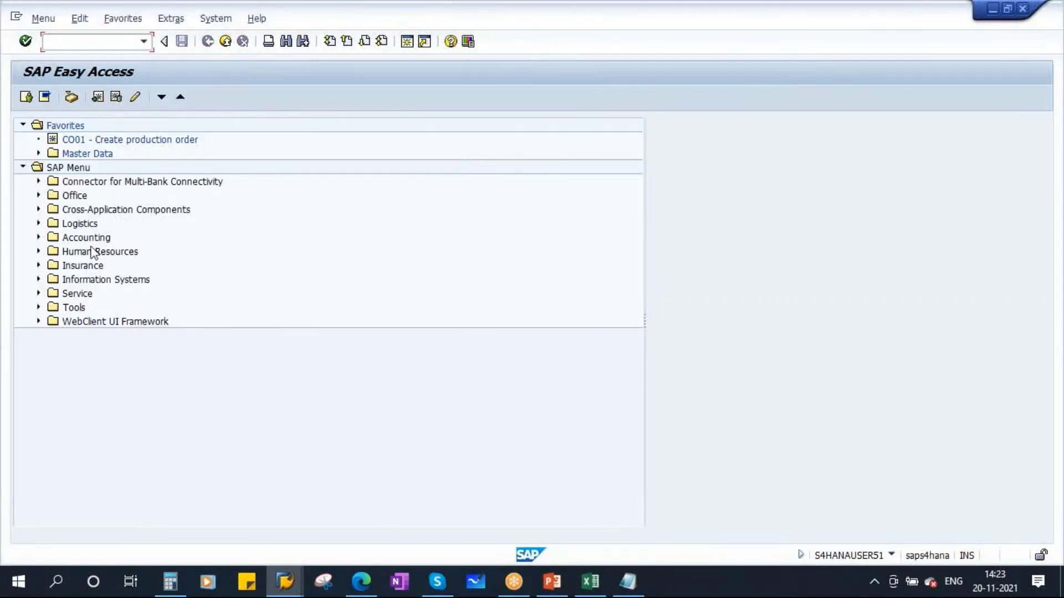
left_click(39, 224)
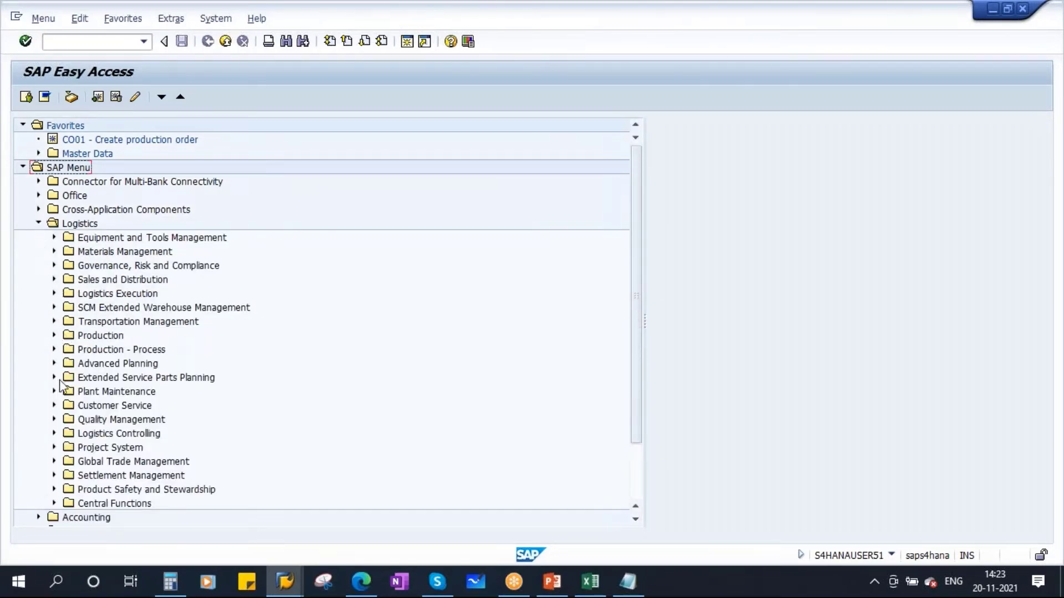
left_click(54, 391)
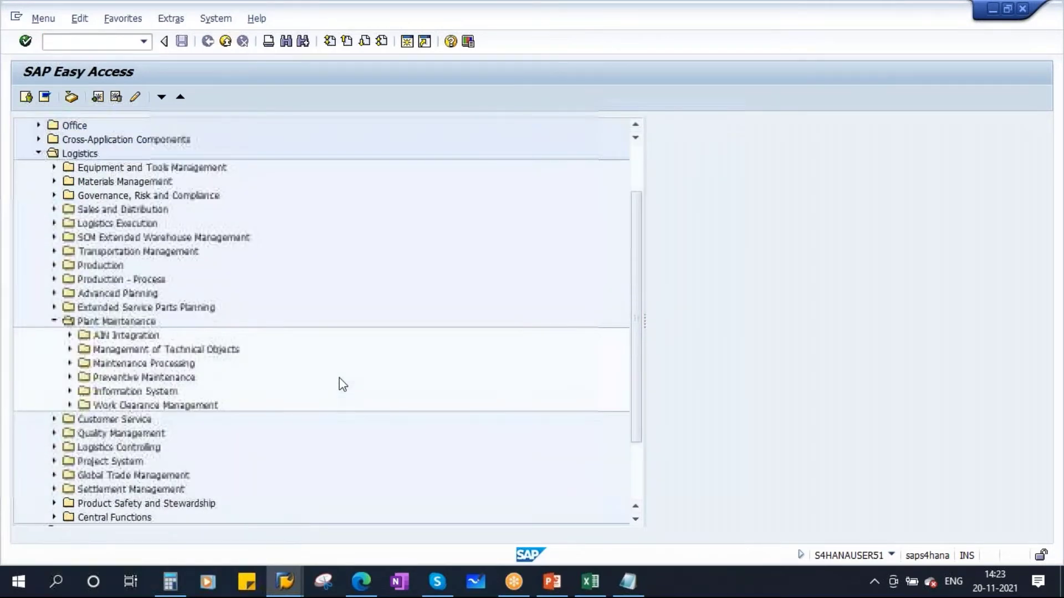
scroll(343, 384, "down", 2)
double_click(160, 294)
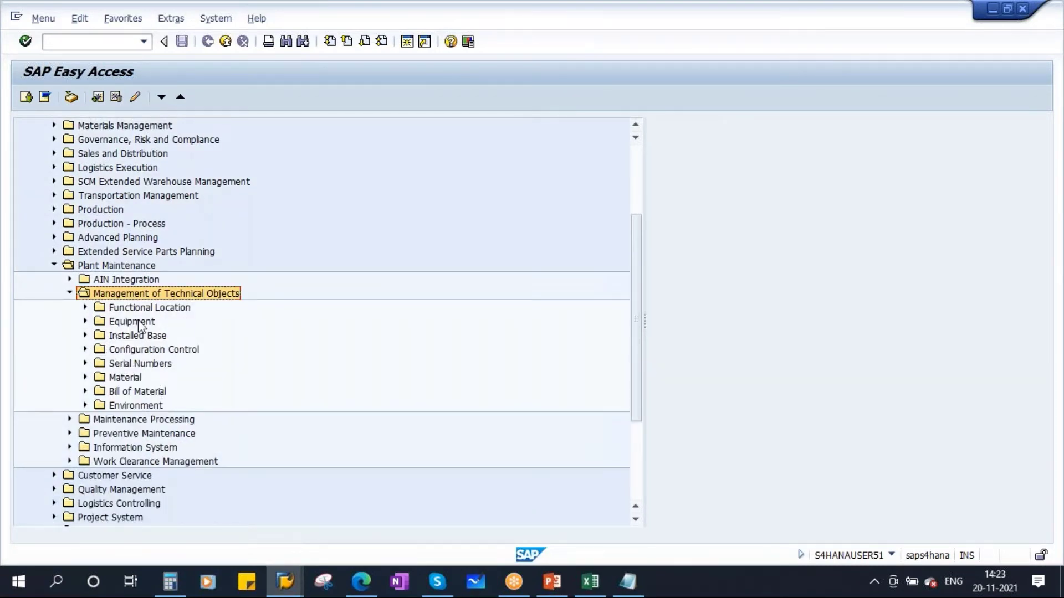
left_click(145, 392)
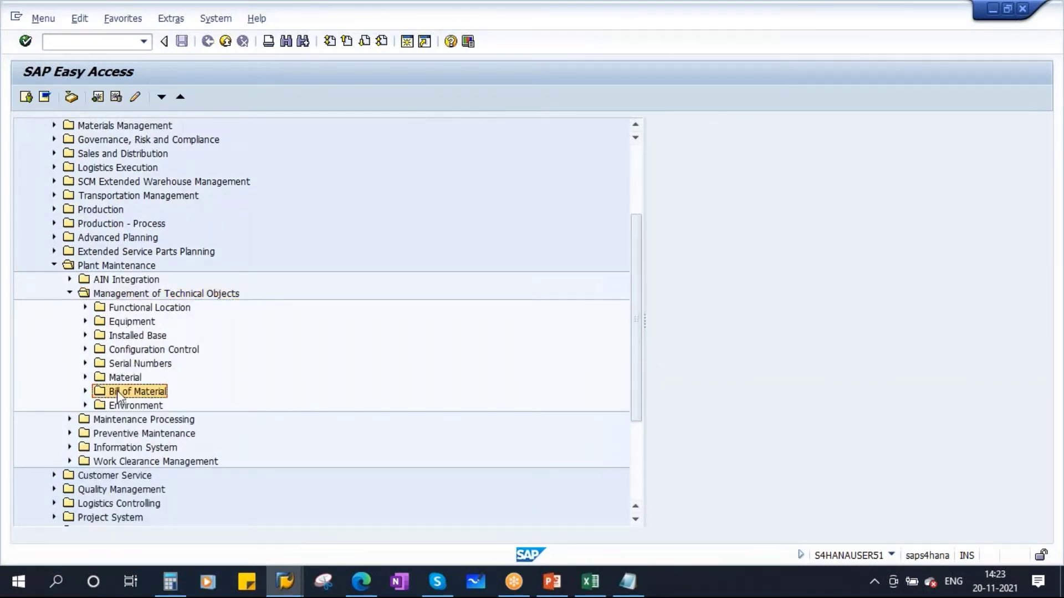
left_click(86, 391)
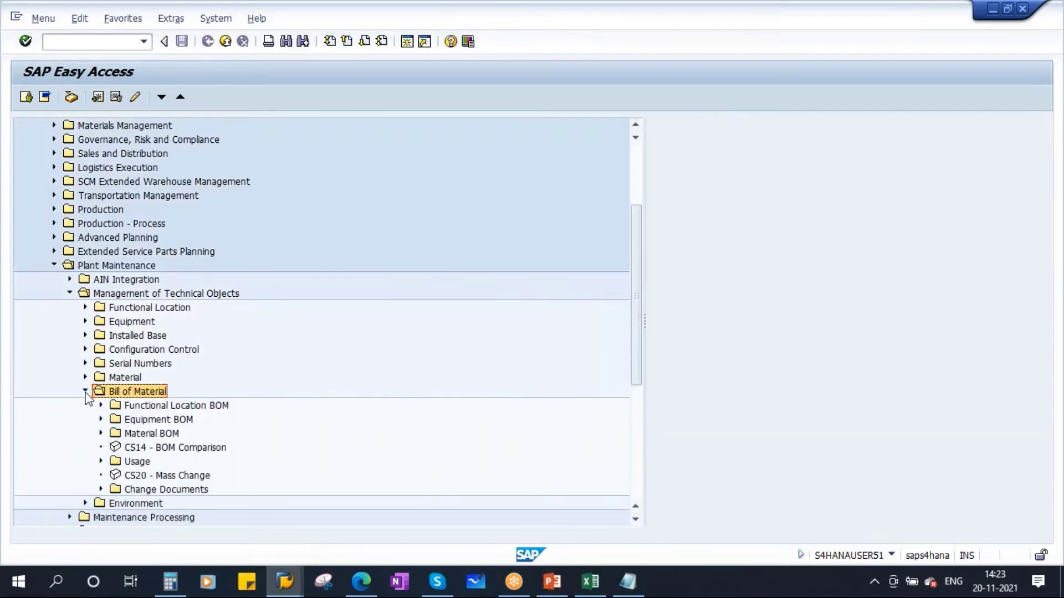
Step: Review the three BOM types under Bill of Material: Functional Location BOM, Equipment BOM and Material BOM
left_click(160, 422)
scroll(361, 397, "down", 3)
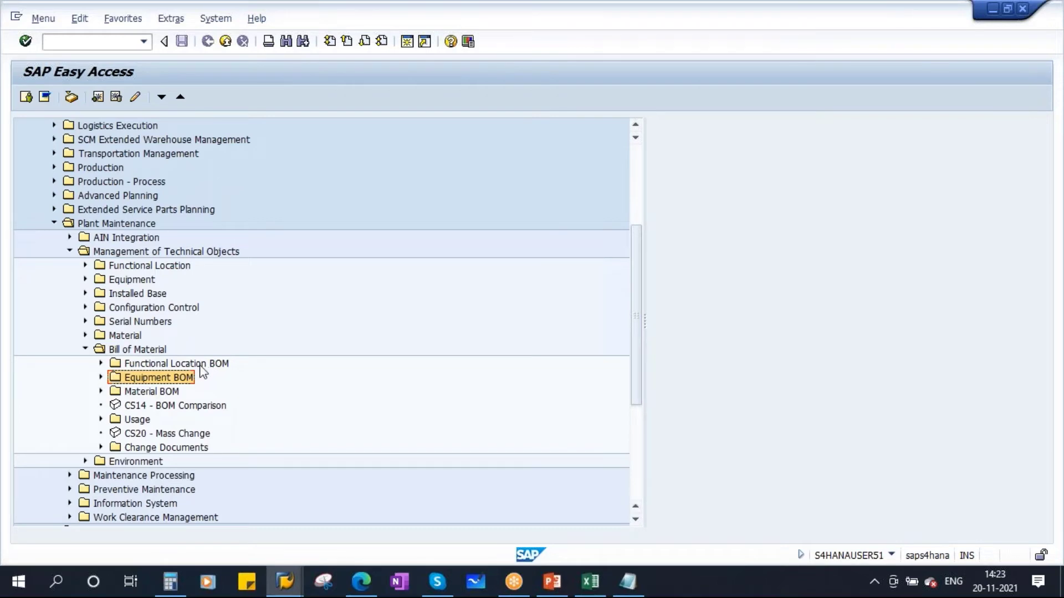
left_click(205, 366)
left_click(166, 379)
left_click(180, 391)
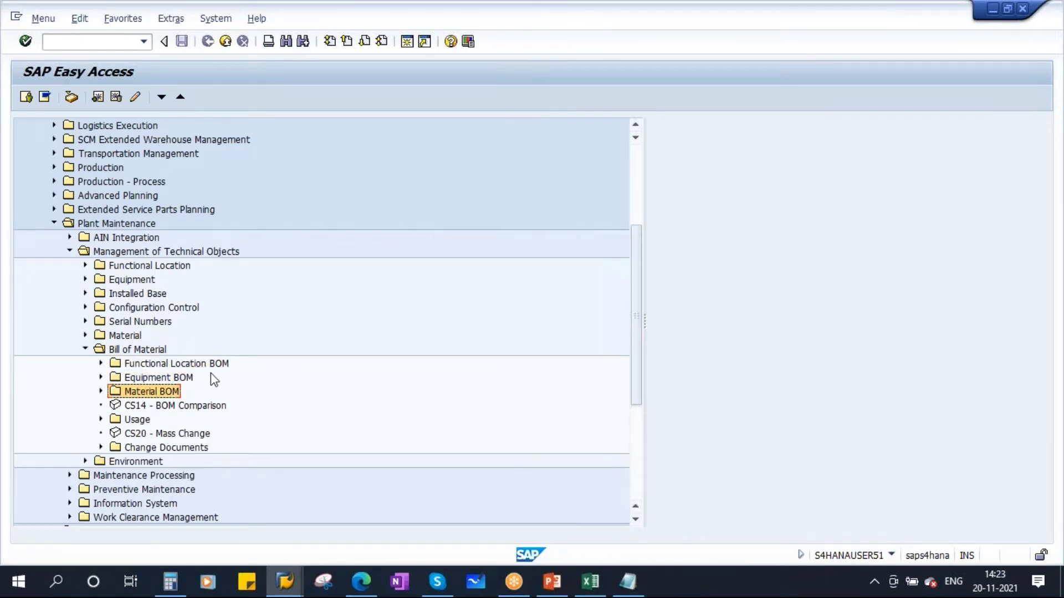
Step: Expand the Equipment BOM folder and review its IB01 Create, IB02 Change and IB03 Display transactions
left_click(101, 378)
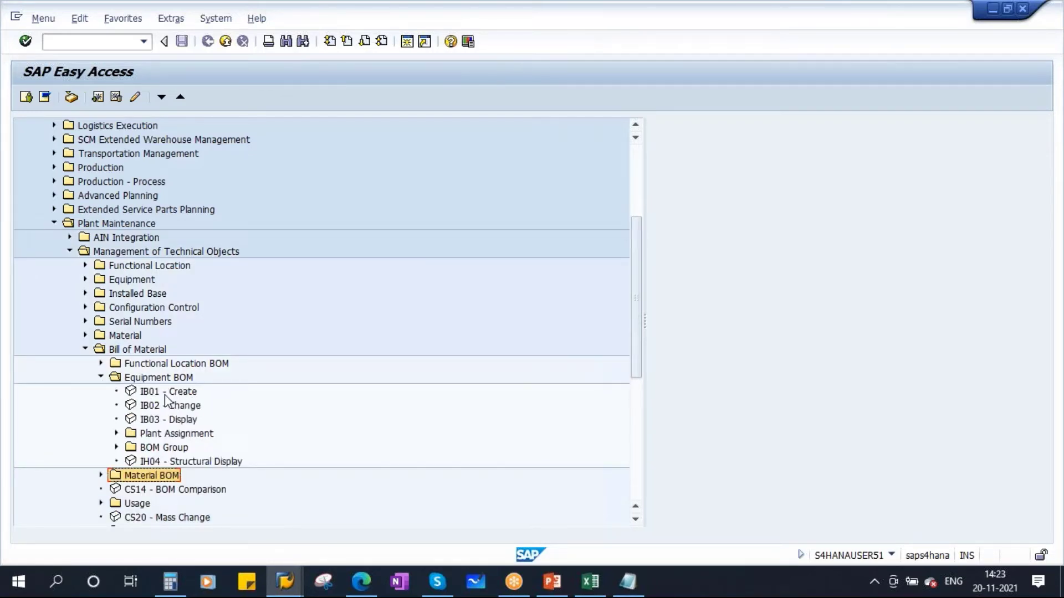
left_click(173, 394)
left_click(176, 407)
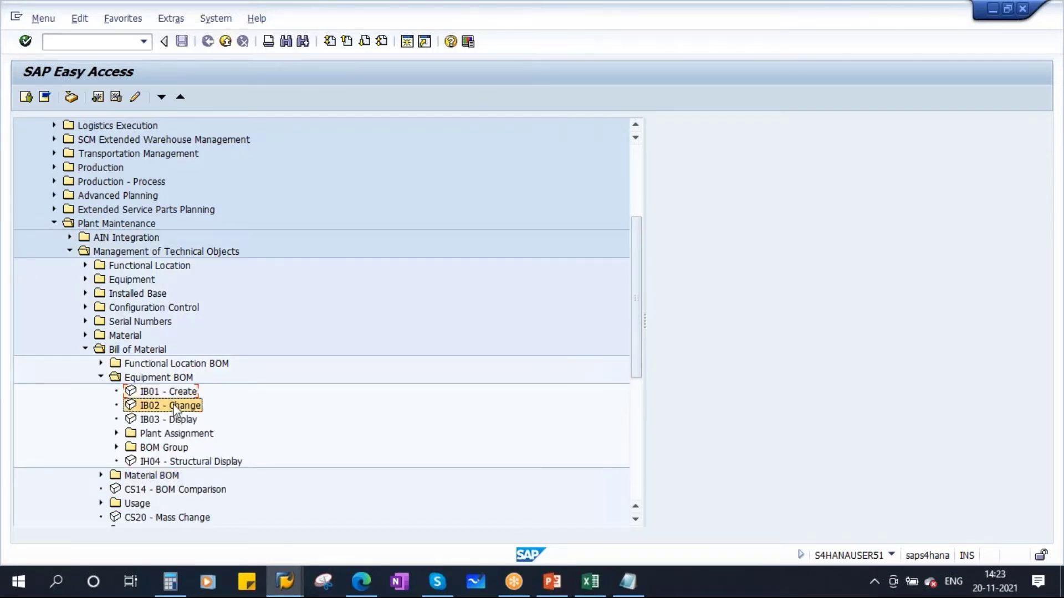
left_click(169, 421)
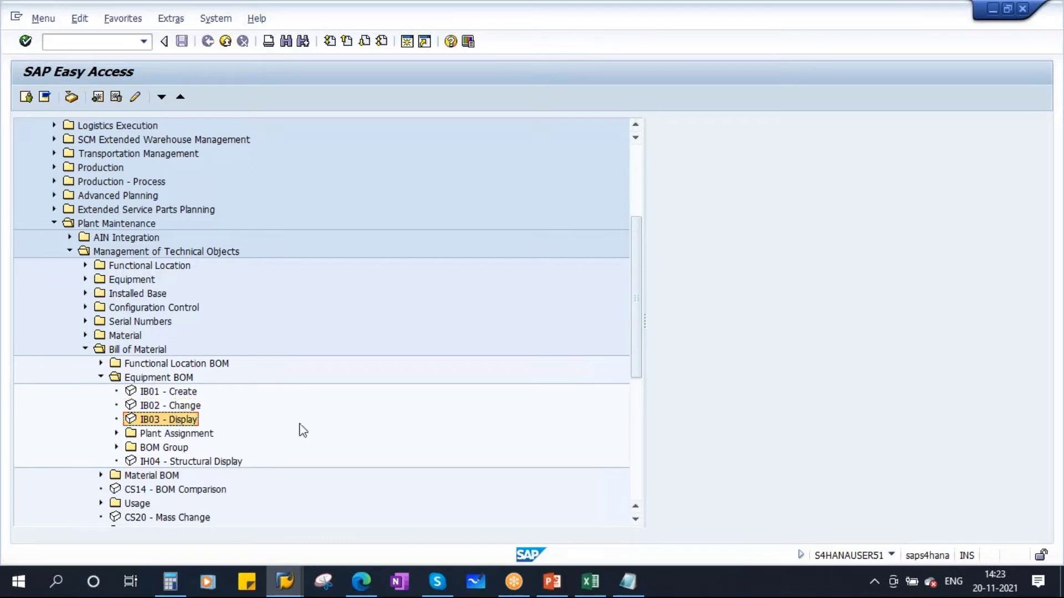
Step: In the Notepad notes, append "- IB01/IB02/IB03" to the Equipment BOM line and return to SAP
left_click(628, 582)
left_click(414, 227)
type("- ")
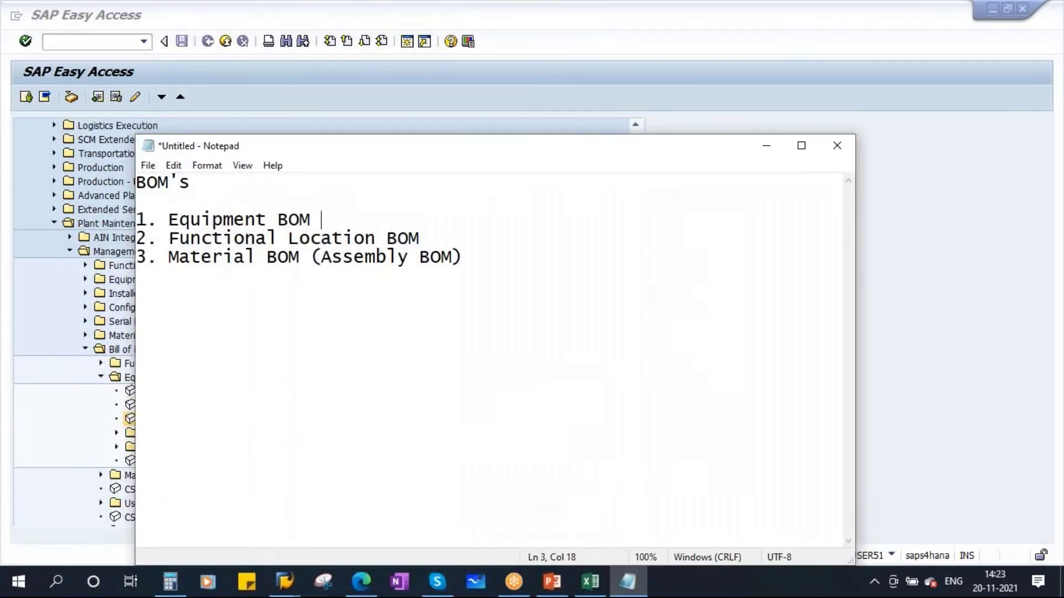
type("IB01/IB")
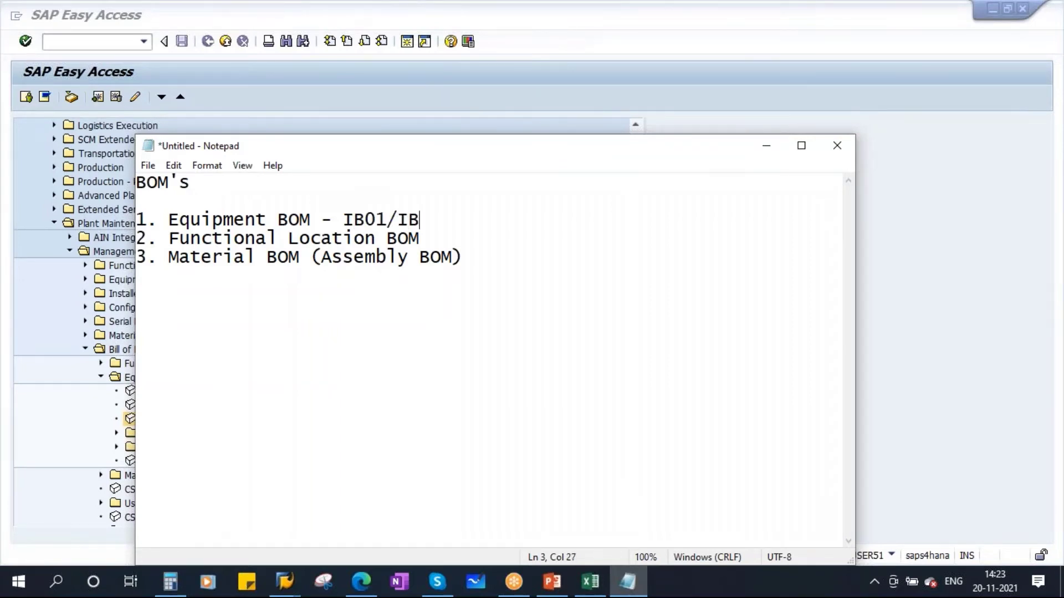
type("02/IB")
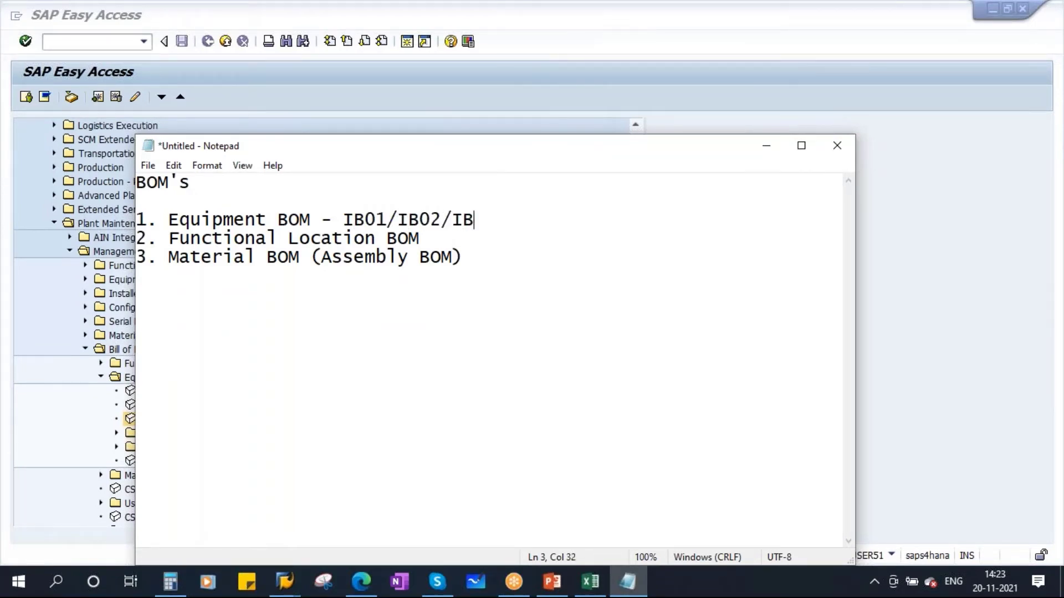
type("03")
left_click(768, 146)
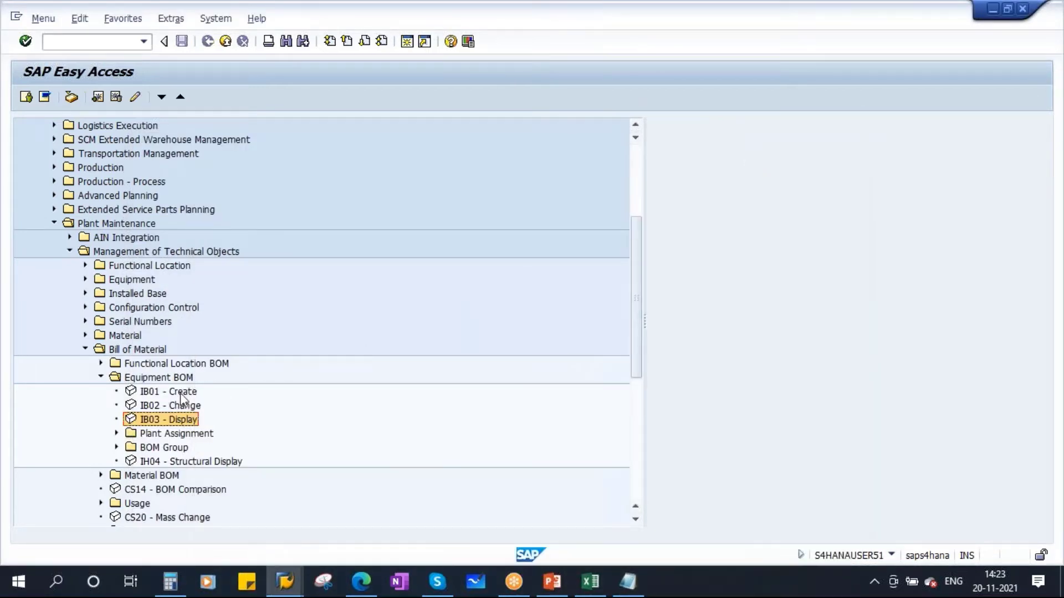
Step: Start IB01 and enter equipment 10000312, looking up the diesel generator's number in the functional location structure
double_click(180, 394)
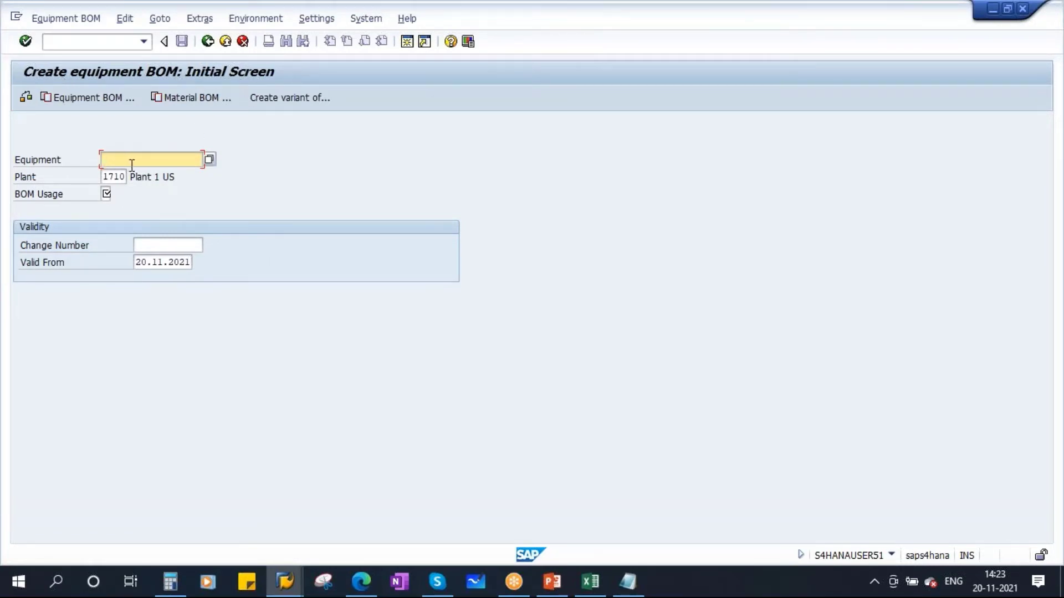
left_click(284, 581)
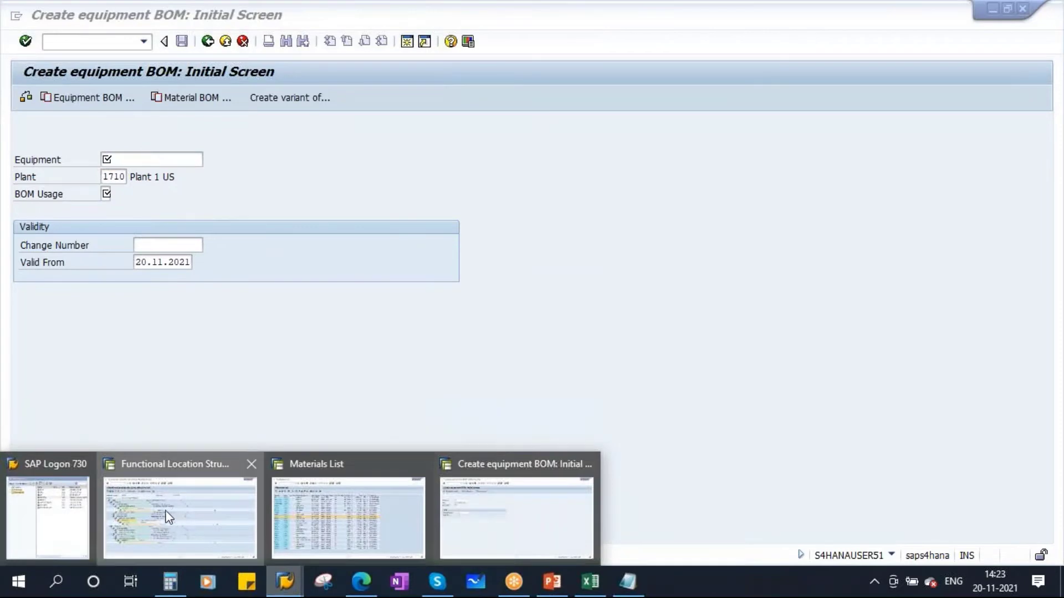
left_click(169, 517)
left_click(200, 302)
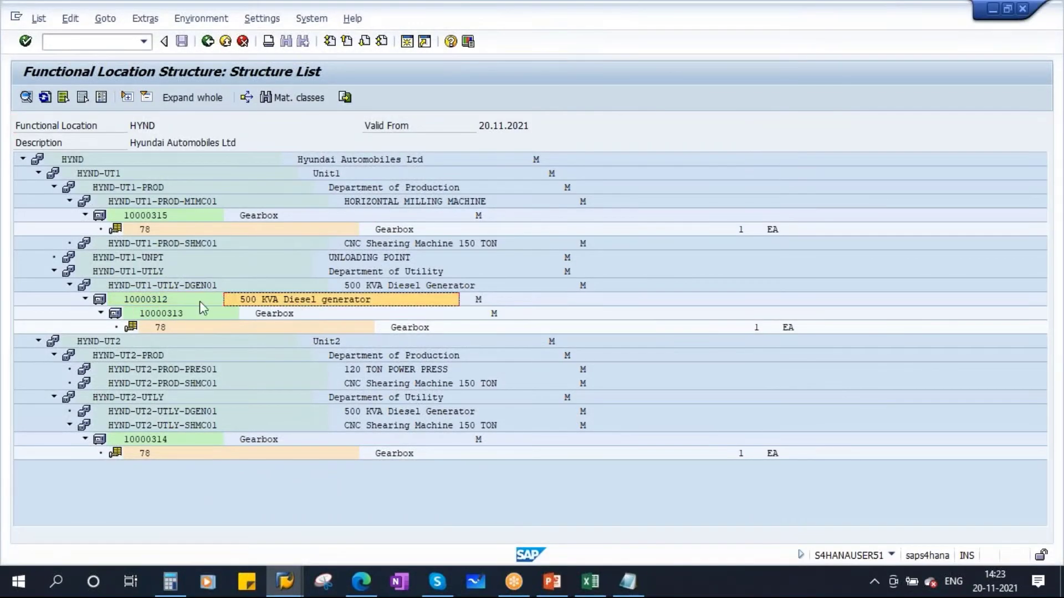
left_click(160, 304)
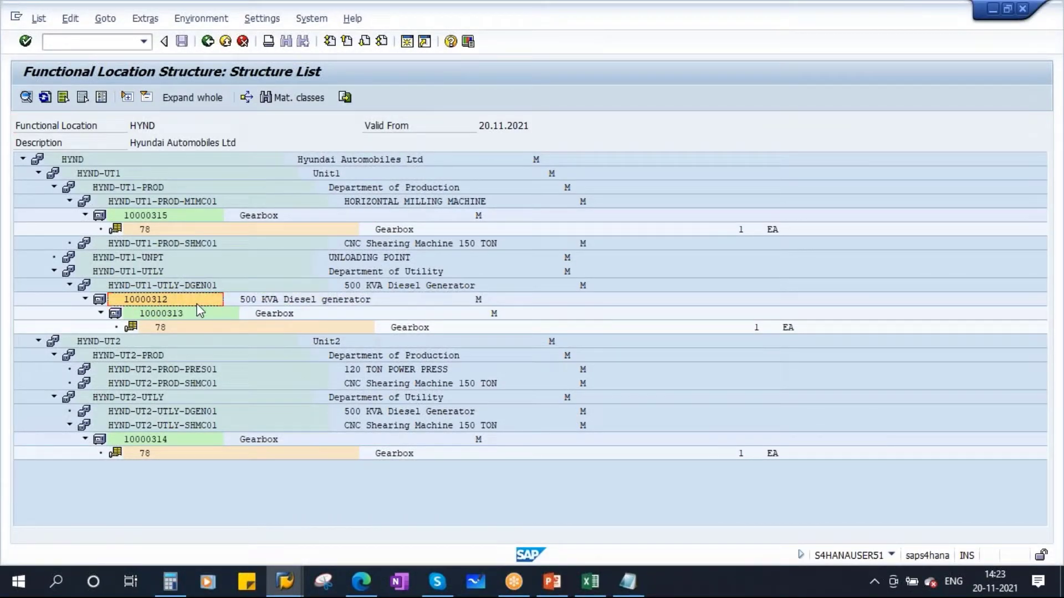
key("alt+Tab")
type("10000312")
Step: Keep plant 1710, set the BOM usage to 4 (Plant Maintenance) and open the item overview at item 0010's component
left_click_drag(105, 176, 164, 176)
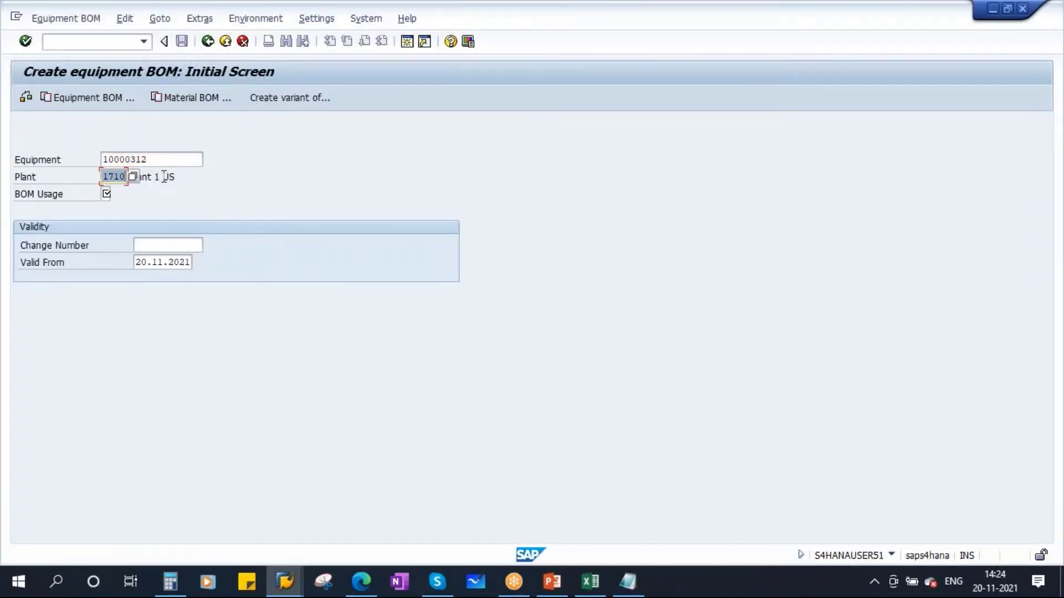
left_click(106, 194)
left_click(118, 194)
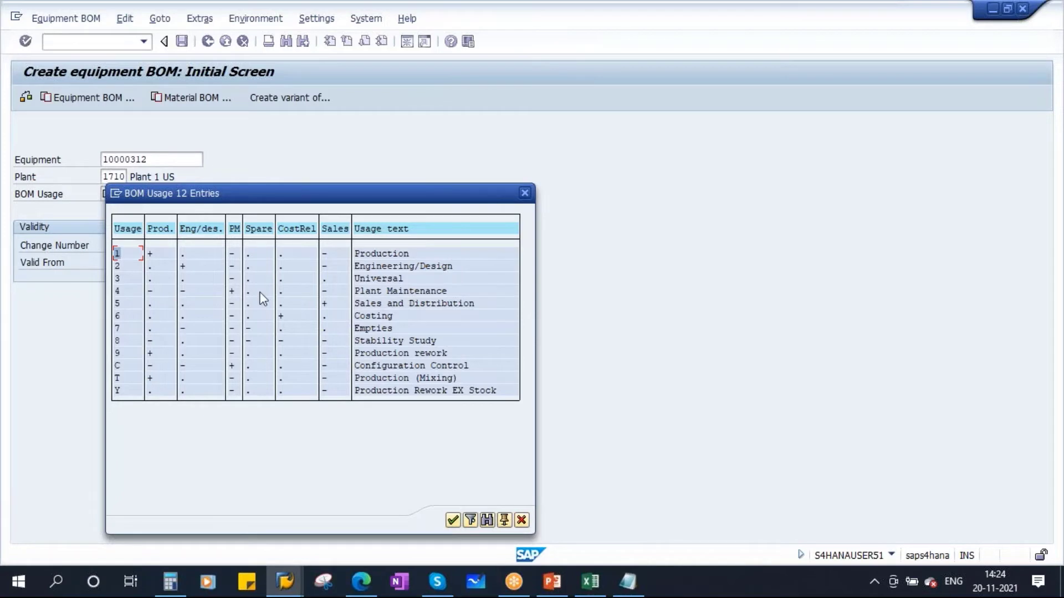
left_click(377, 291)
double_click(379, 294)
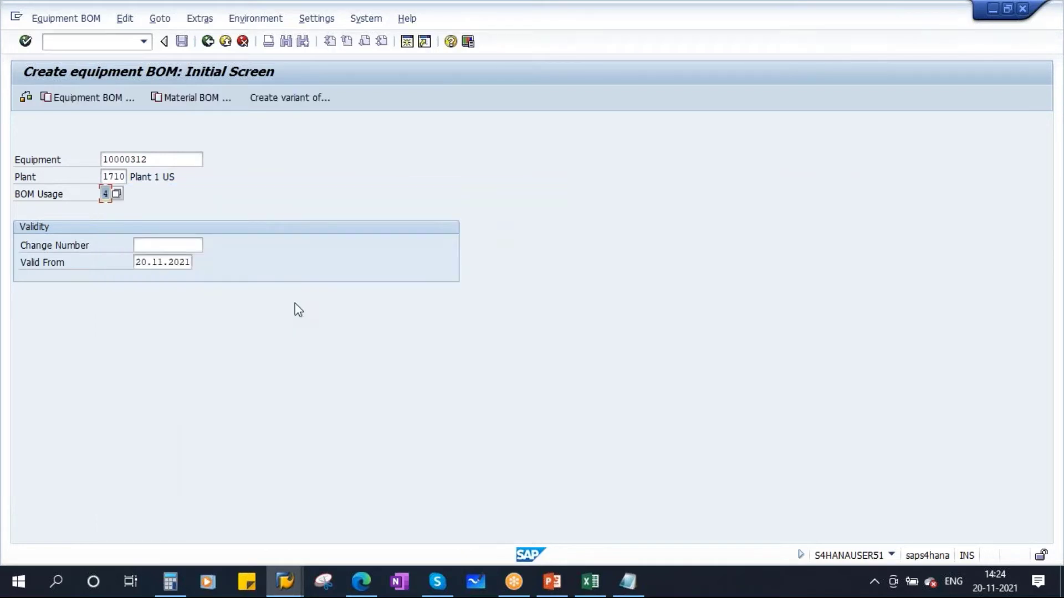
key("Return")
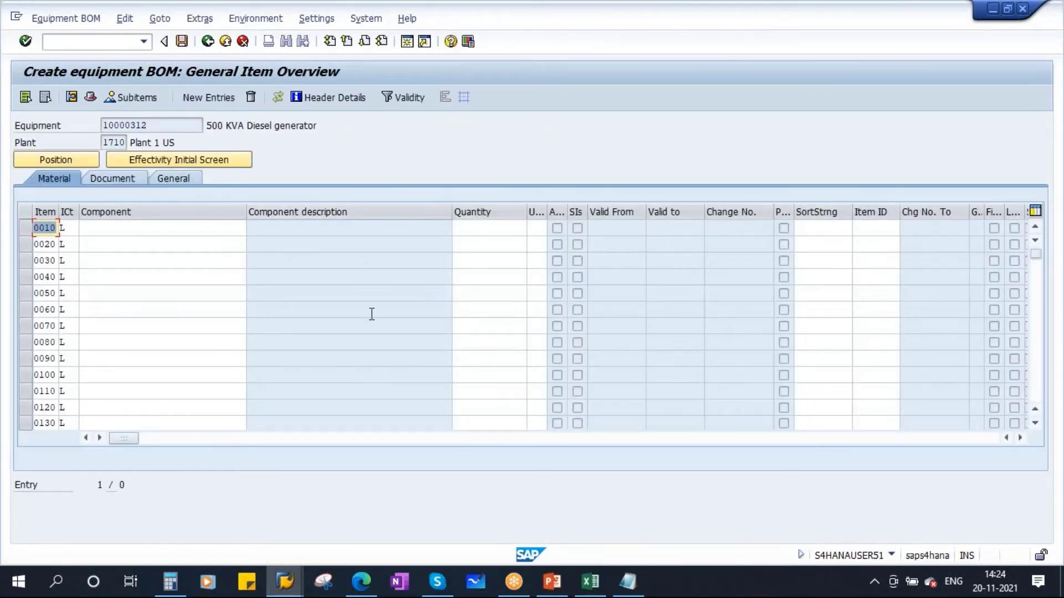
left_click(104, 230)
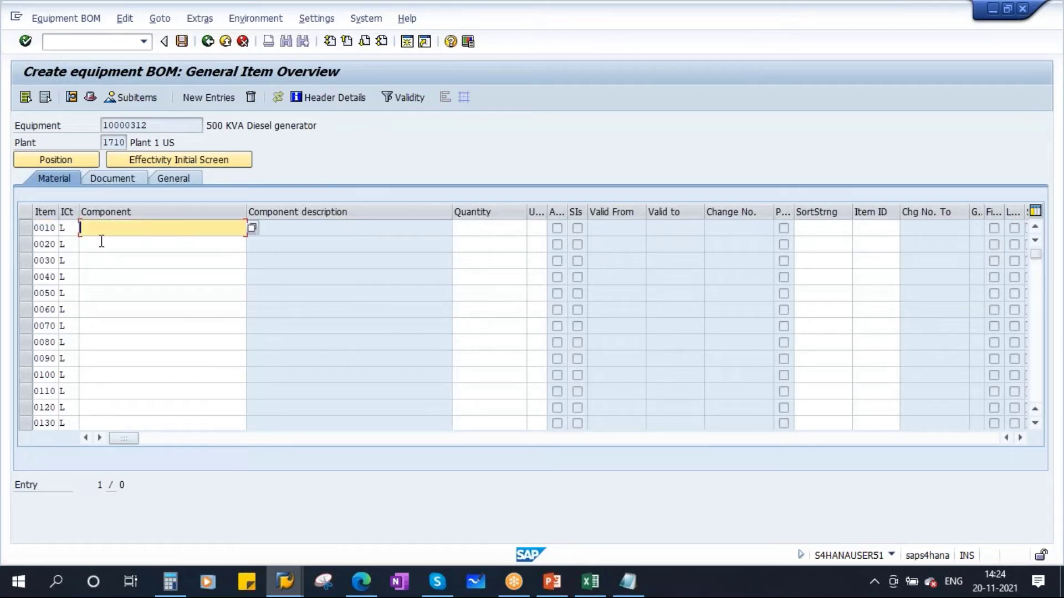
Step: Switch to the BOM's.xlsx workbook in Excel, review the spare parts list and copy material numbers SP007 through SP017
left_click(101, 244)
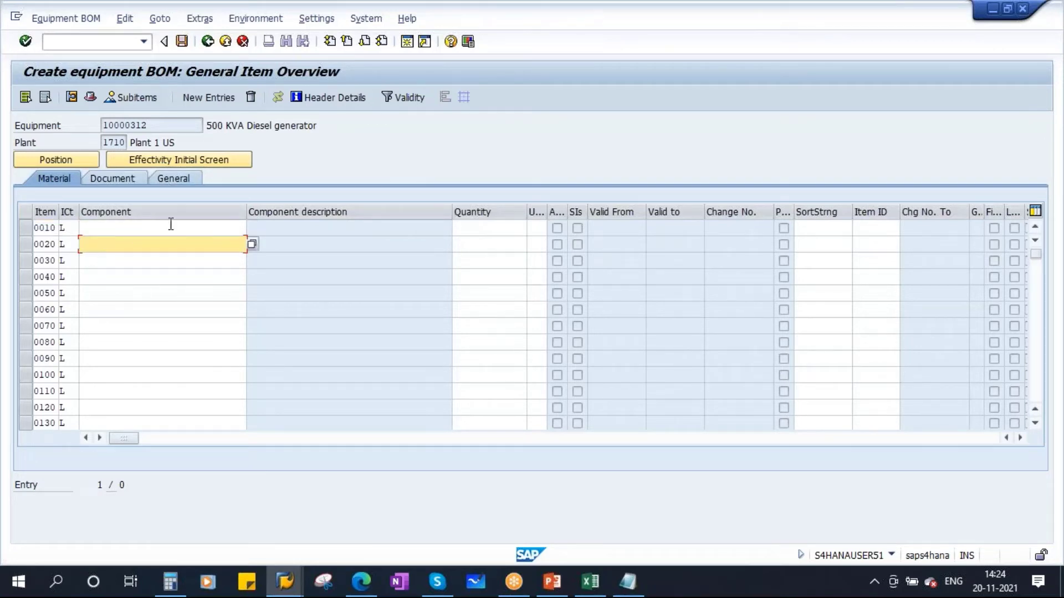
left_click_drag(148, 125, 102, 125)
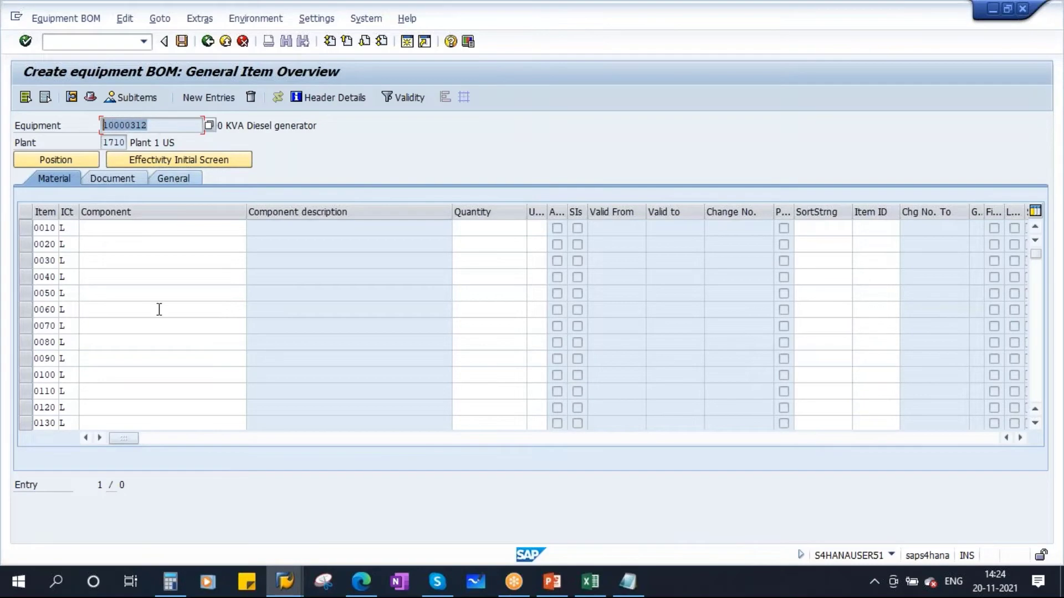
left_click(589, 583)
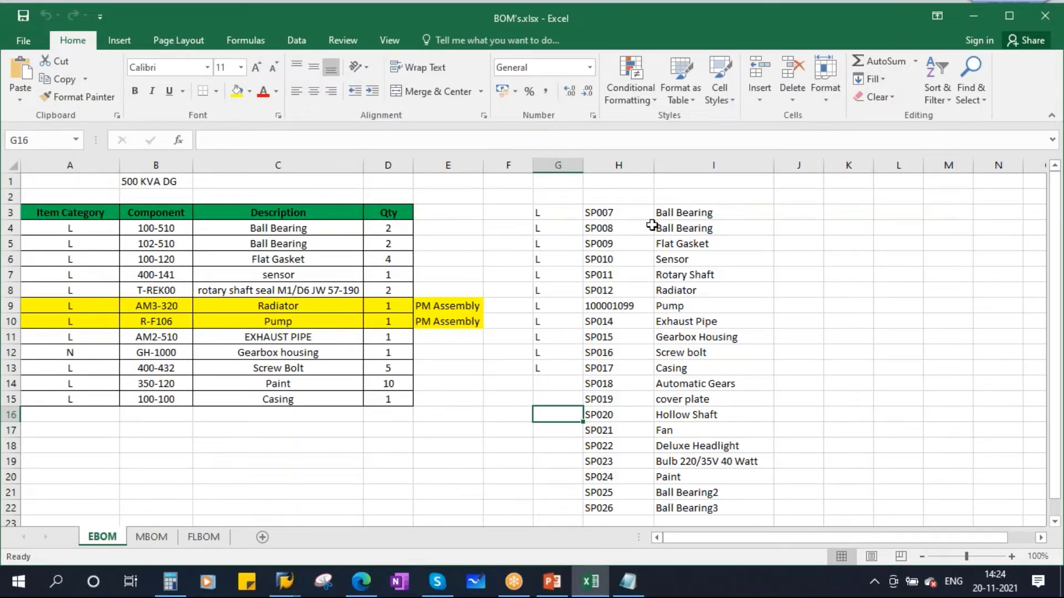
left_click_drag(597, 215, 720, 214)
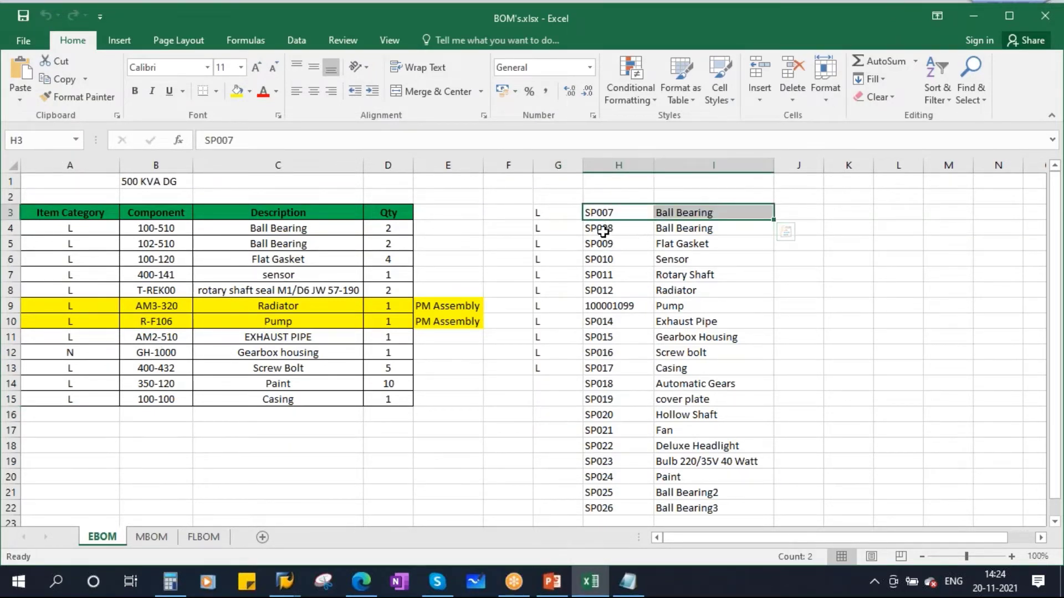
left_click_drag(604, 229, 712, 228)
left_click_drag(609, 246, 707, 259)
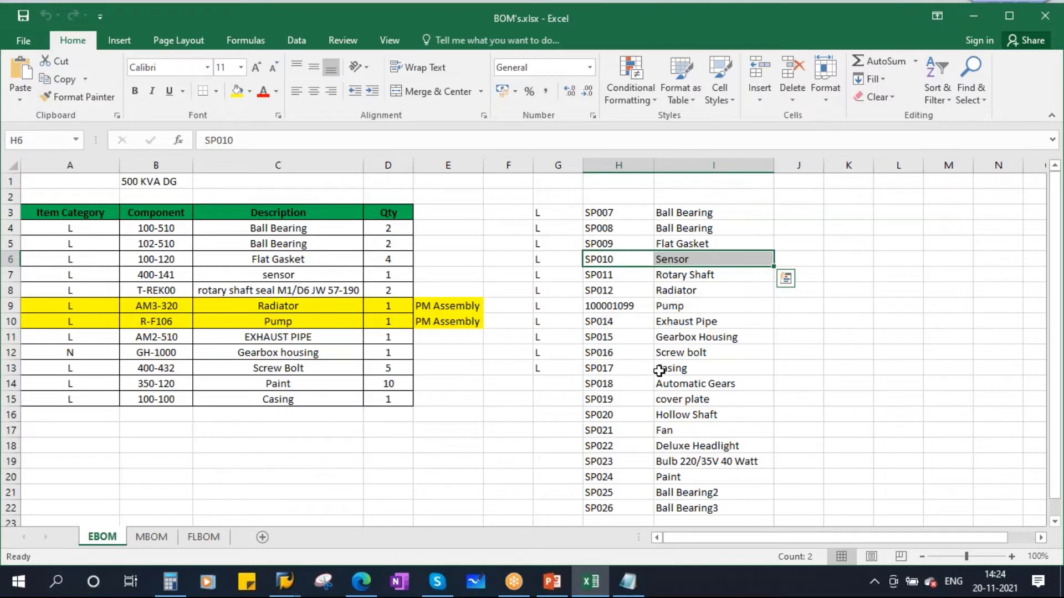
left_click(601, 217)
left_click_drag(601, 225, 636, 368)
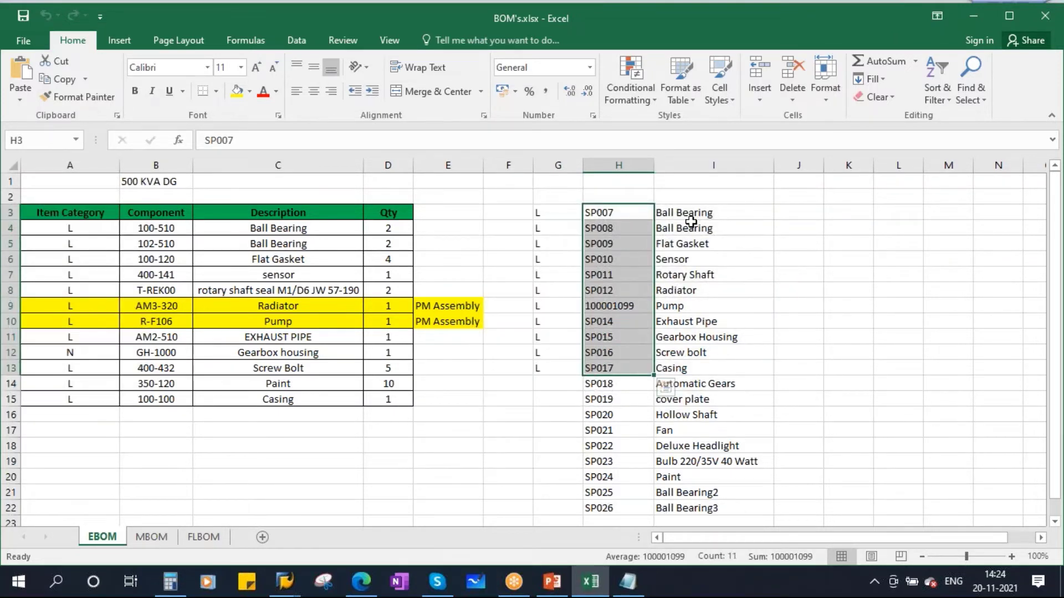
left_click_drag(612, 214, 599, 366)
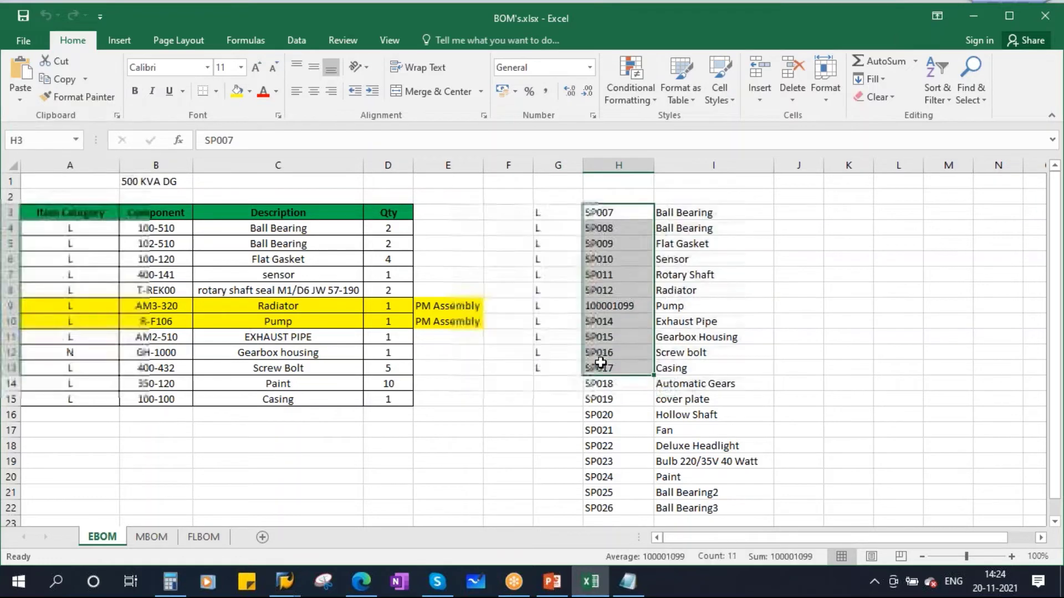
key("ctrl+c")
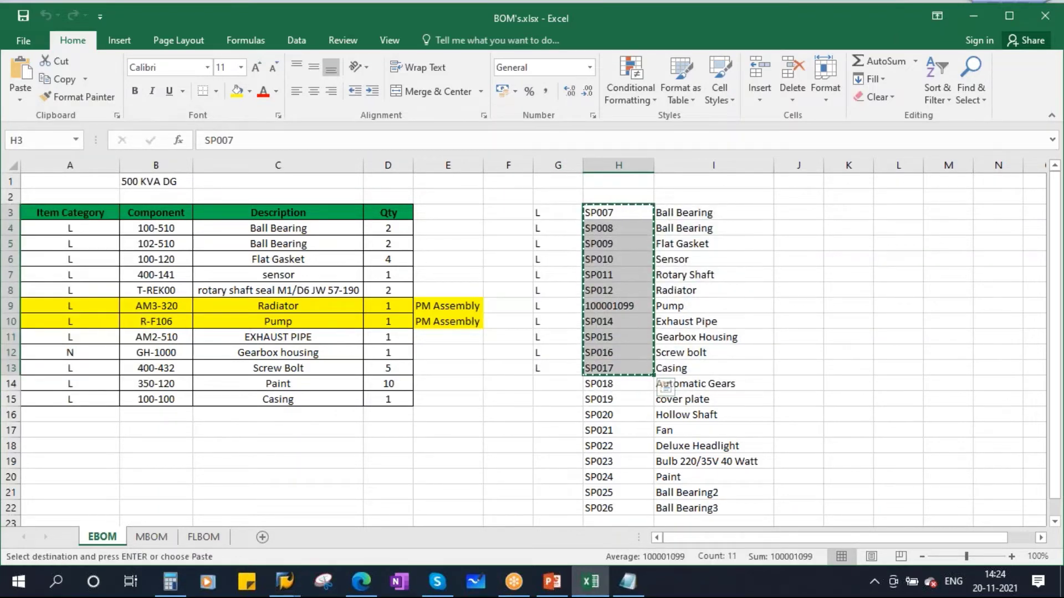
Step: Return to the SAP equipment BOM and paste the copied material numbers as components starting at item 0010
key("alt+Tab")
left_click(98, 229)
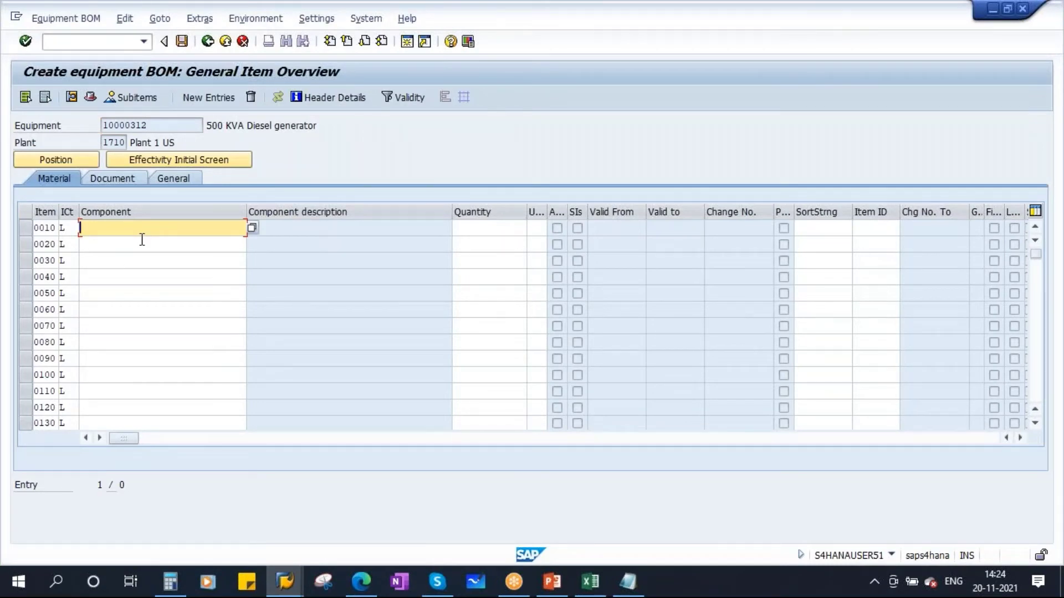
key("ctrl+v")
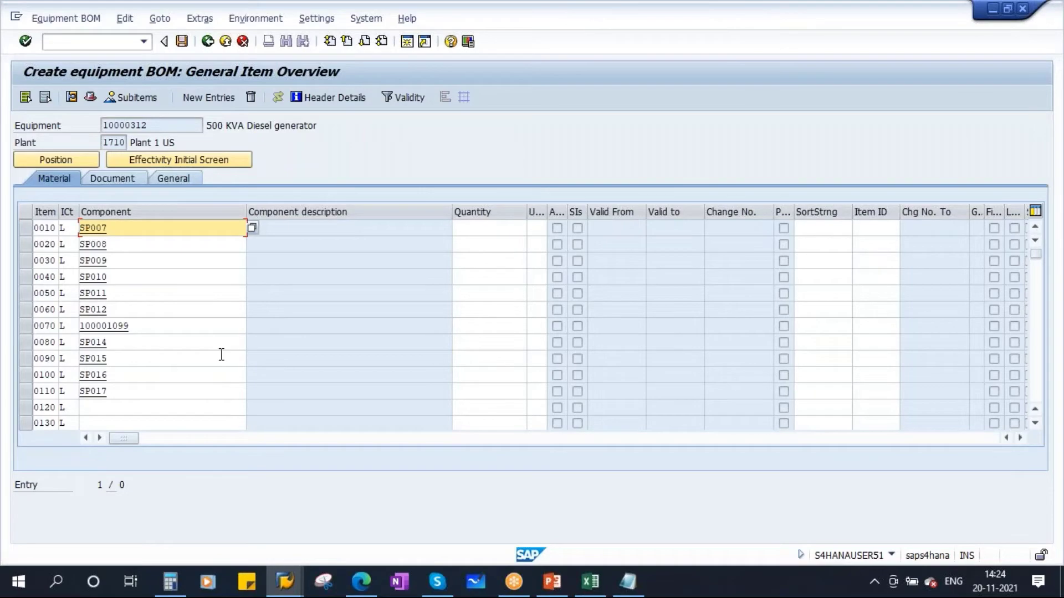
Step: Copy the Qty values in D4:D15 of the Excel EBOM sheet and paste them into the SAP BOM quantities from item 0010
key("alt+Tab")
left_click_drag(388, 228, 385, 395)
key("ctrl+c")
key("alt+Tab")
left_click(469, 226)
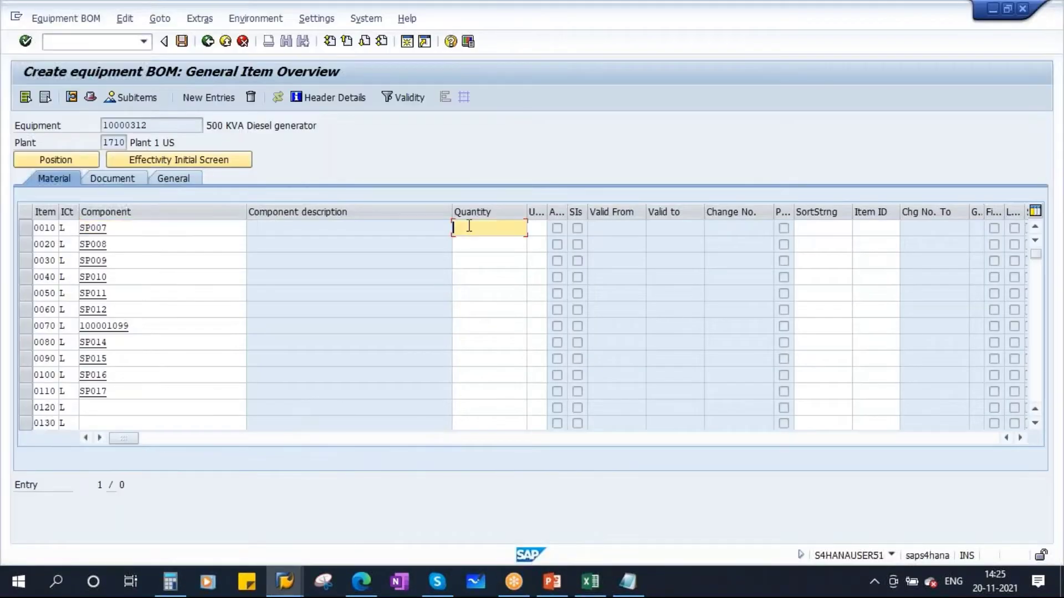
key("ctrl+v")
Step: Compare the pasted quantities with the Excel list and clear the surplus quantity on item 0120
key("alt+Tab")
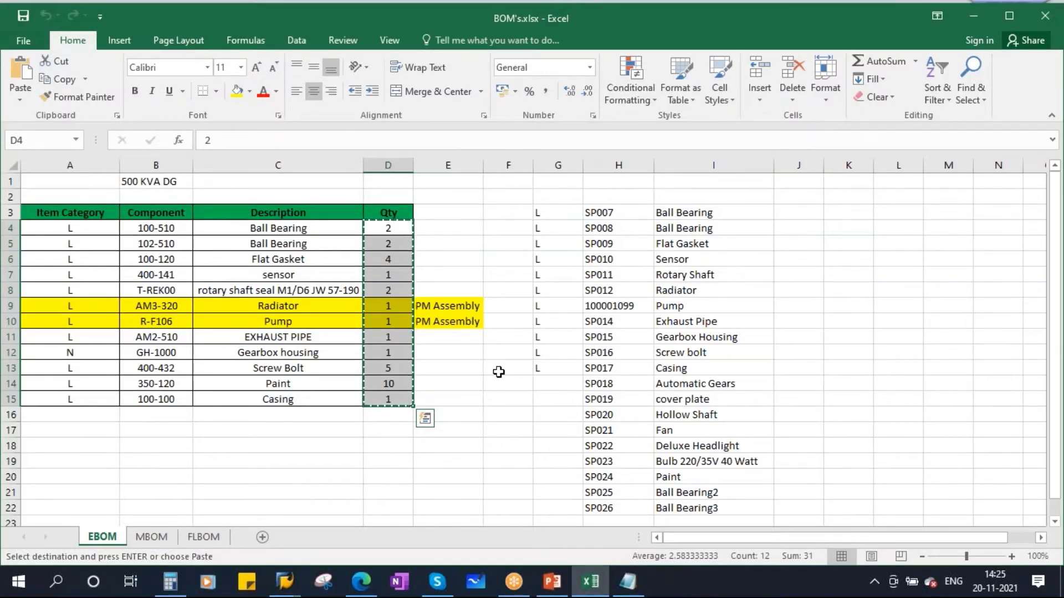
key("alt+Tab")
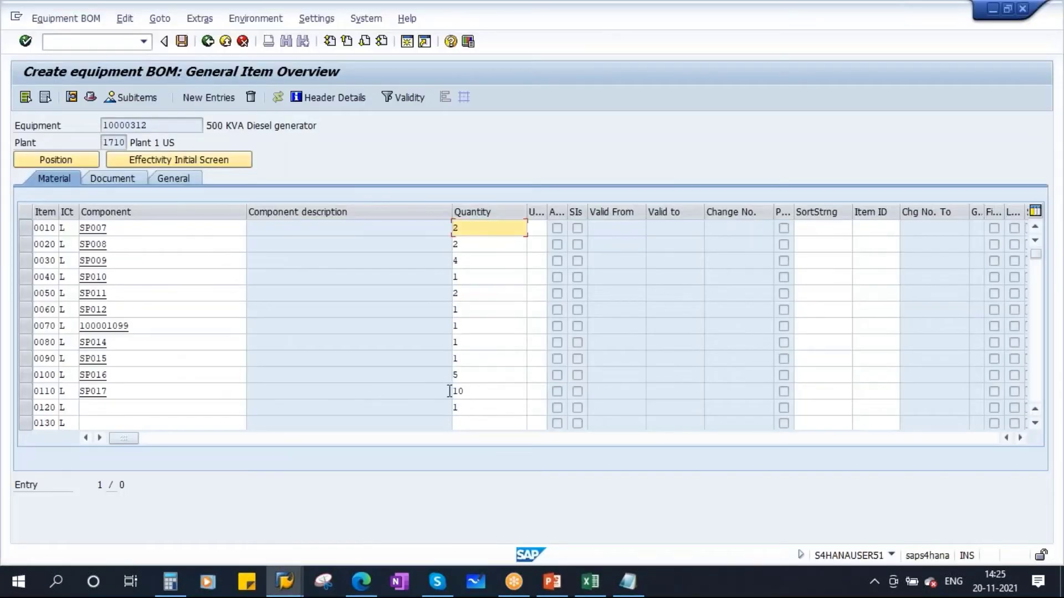
left_click(476, 408)
key("BackSpace")
left_click(475, 391)
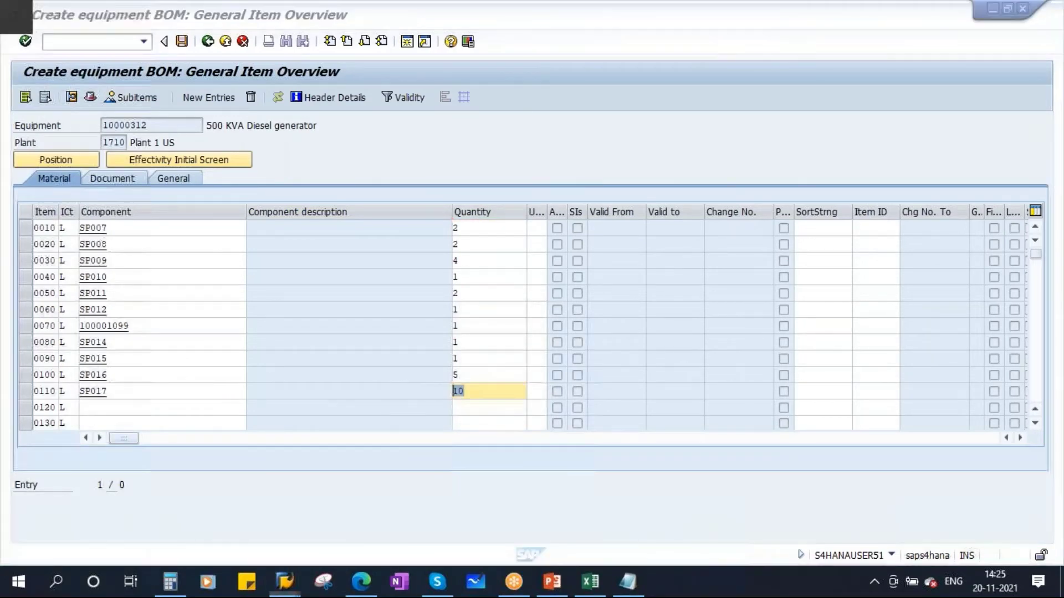
Step: Compare the parts in the SAP Materials List with the Excel EBOM table and return to the equipment BOM
key("alt+Tab")
mouse_move(284, 582)
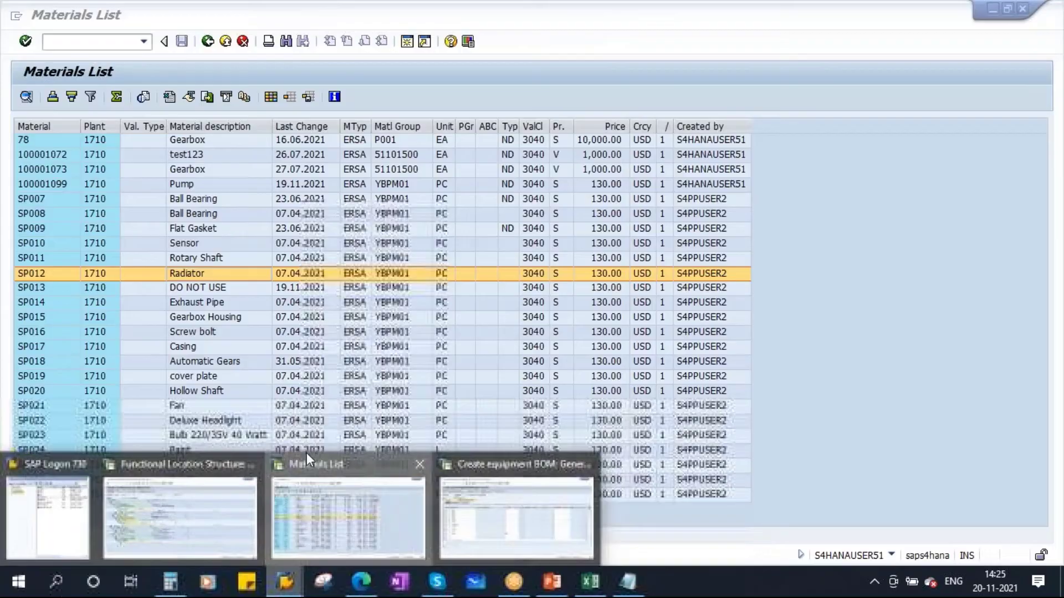
left_click(307, 466)
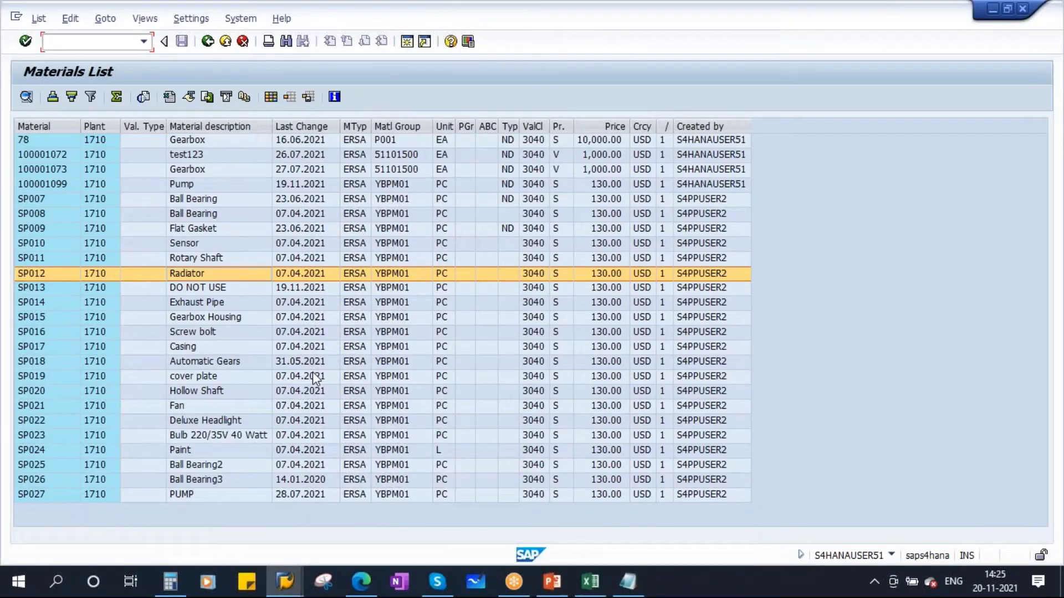
key("alt+Tab")
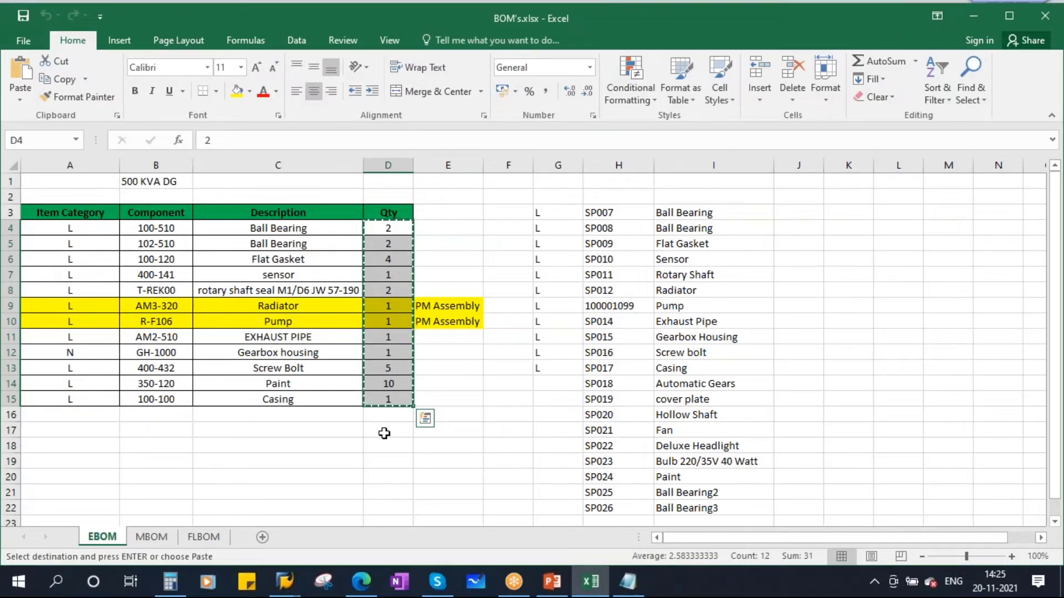
key("alt+Tab")
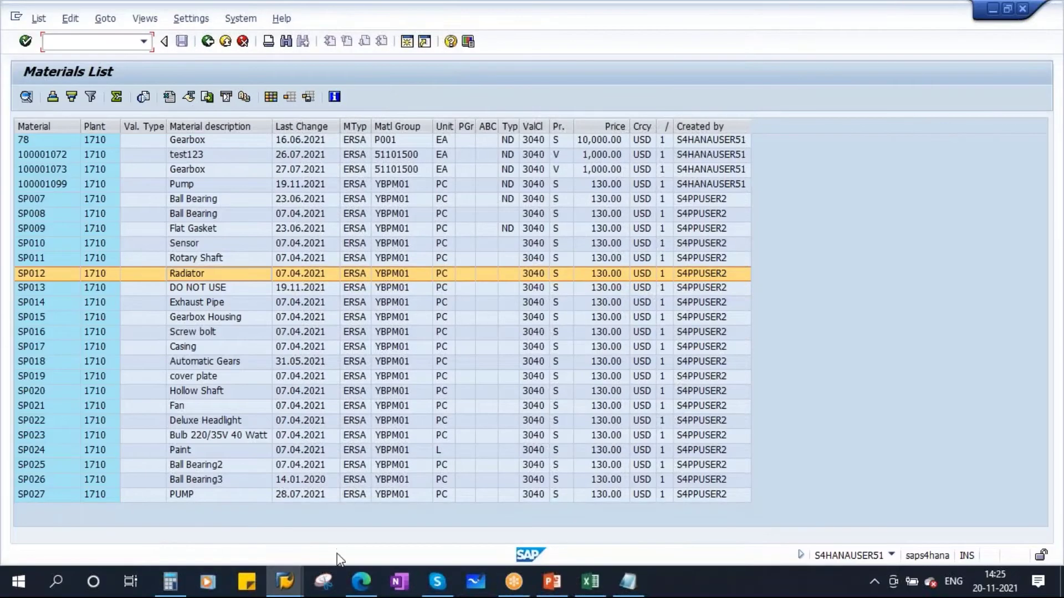
left_click(285, 580)
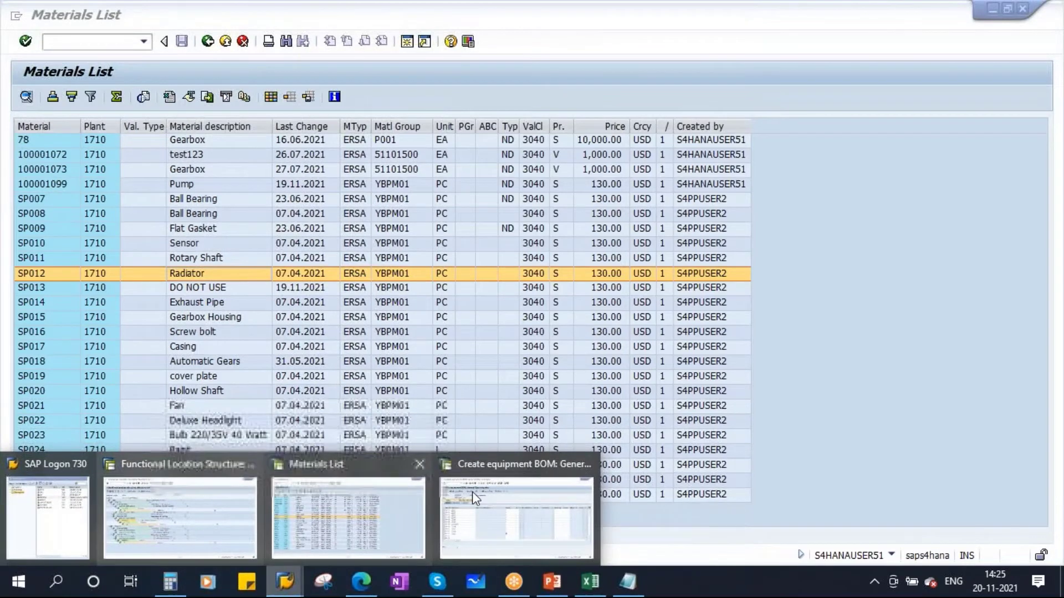
left_click(473, 491)
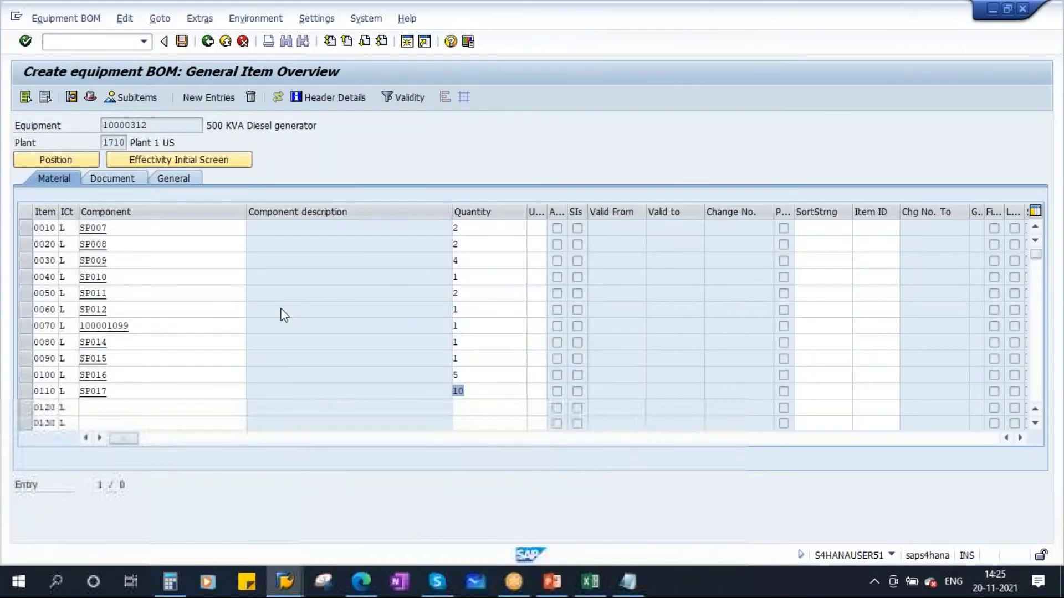
Step: Look up the Paint material in the Materials List, enter SP024 with quantity 1 on item 0120 and validate the BOM items
left_click(128, 233)
left_click(465, 228)
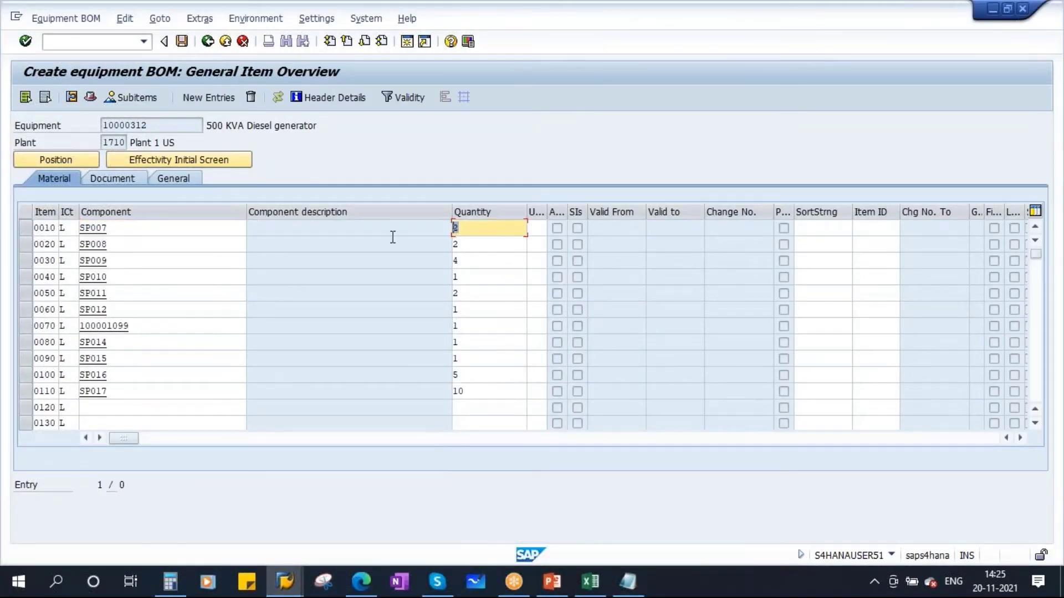
key("Return")
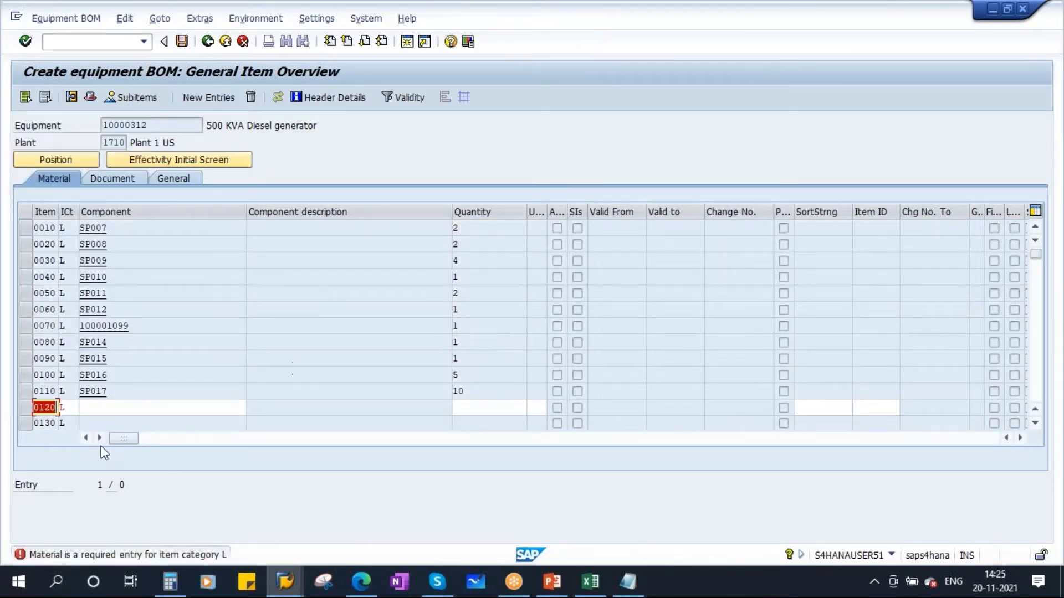
left_click(103, 409)
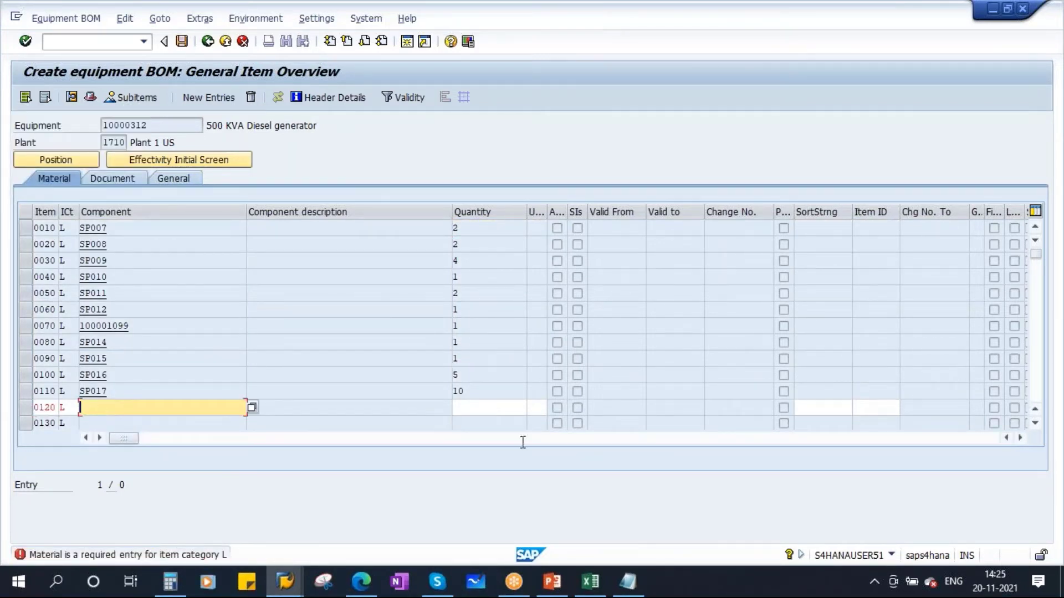
left_click(285, 581)
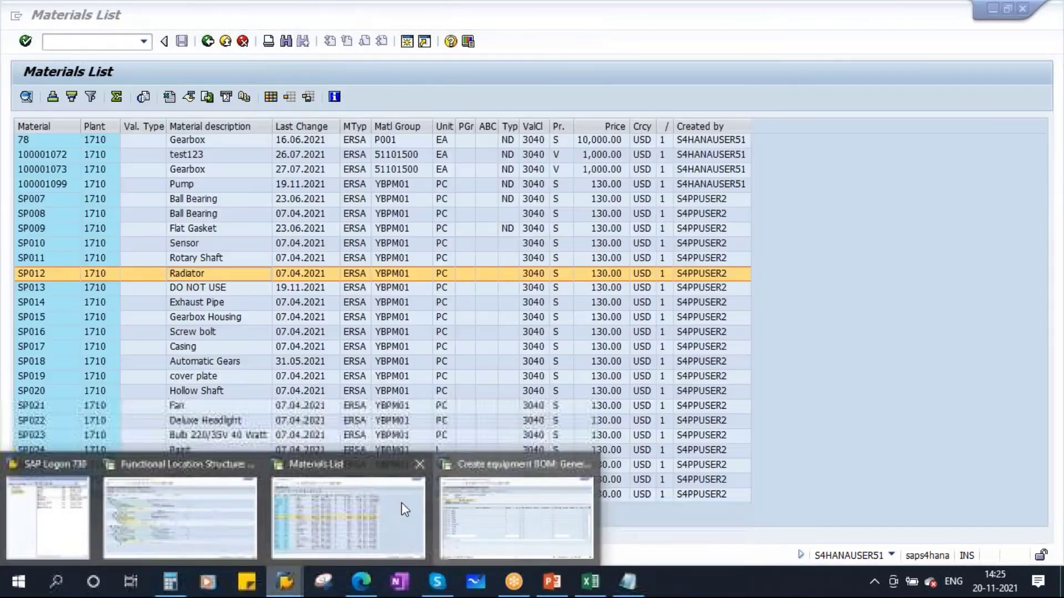
left_click(401, 503)
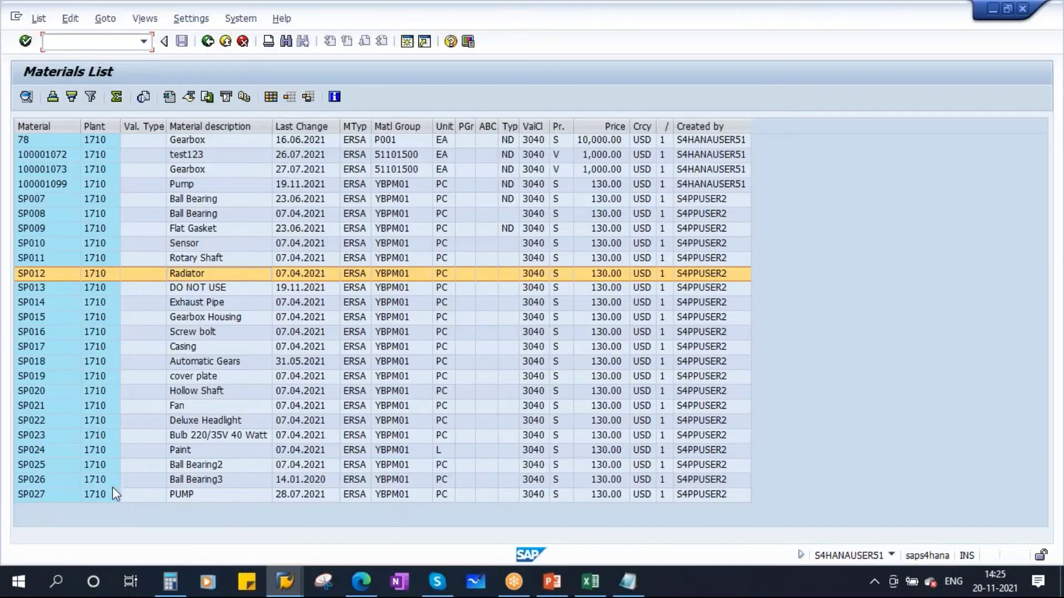
left_click(44, 450)
key("alt+Tab")
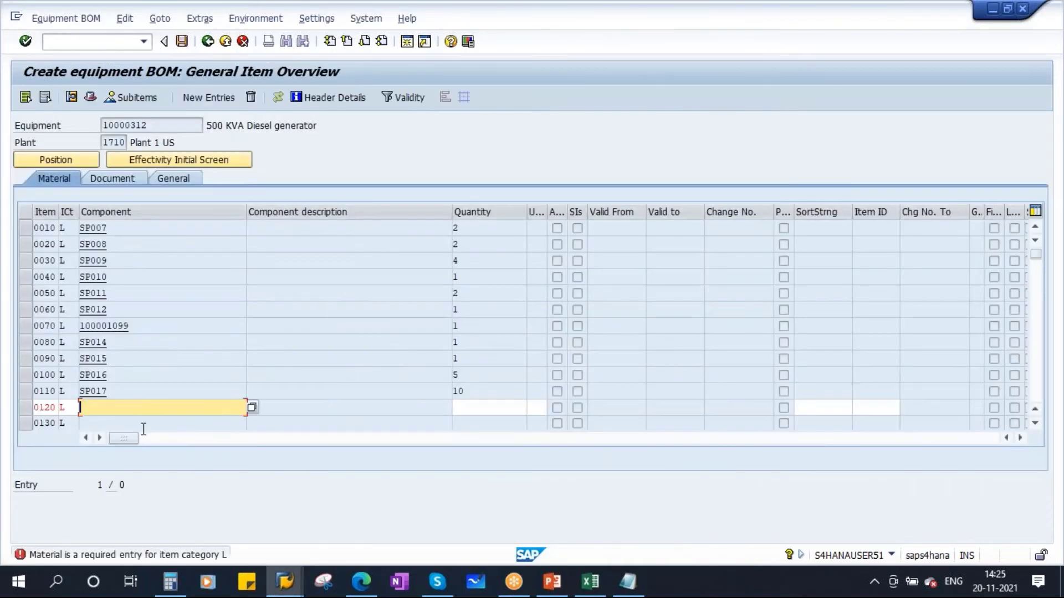
type("SP024")
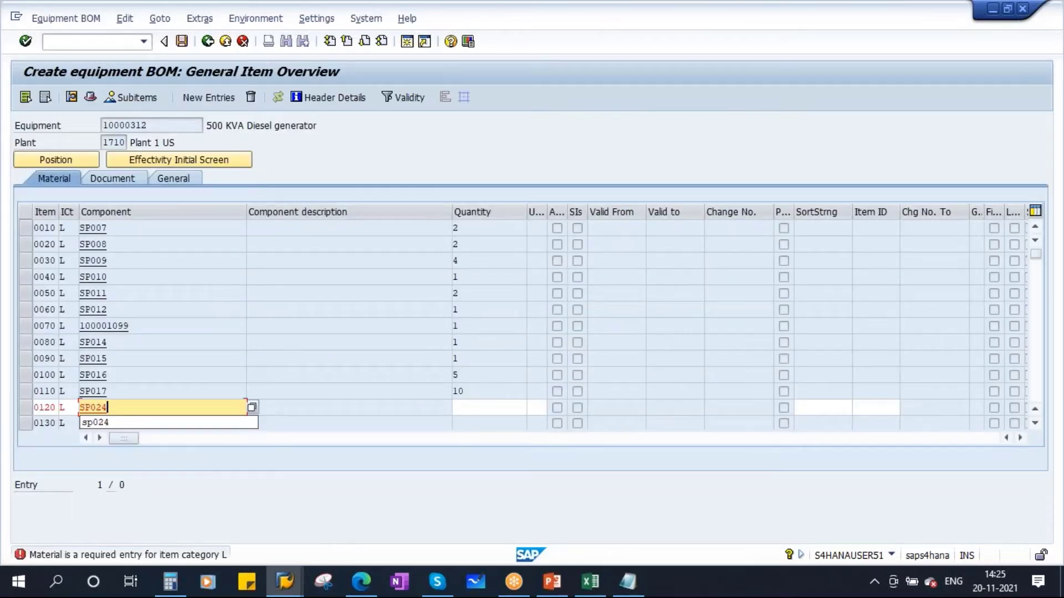
key("Tab")
type("1")
key("Return")
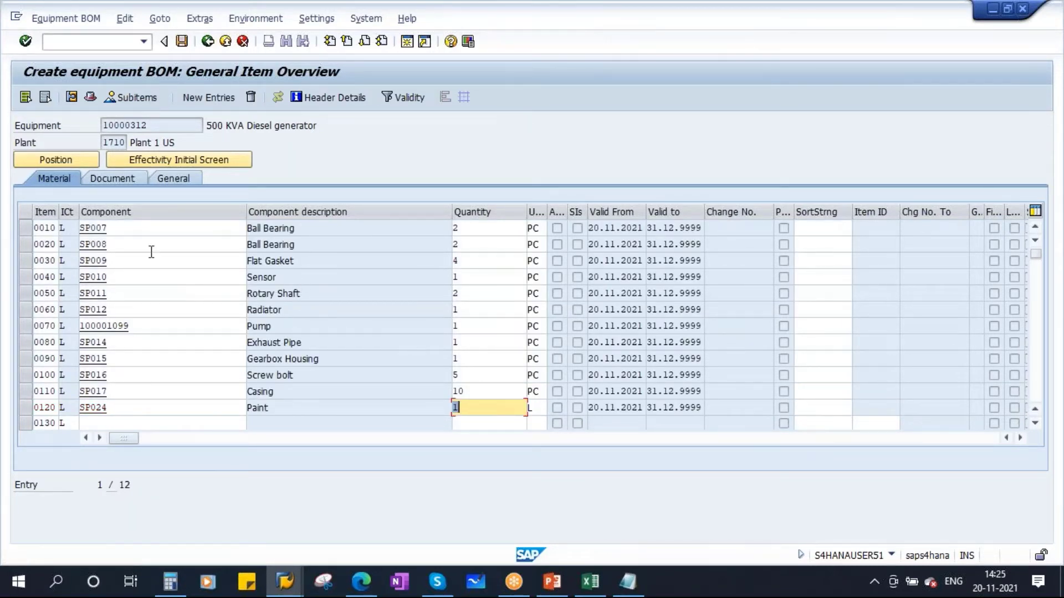
Step: Check item 0010's component, description and unit, and delete the Paint item 0120 from the BOM
left_click(118, 232)
left_click(302, 229)
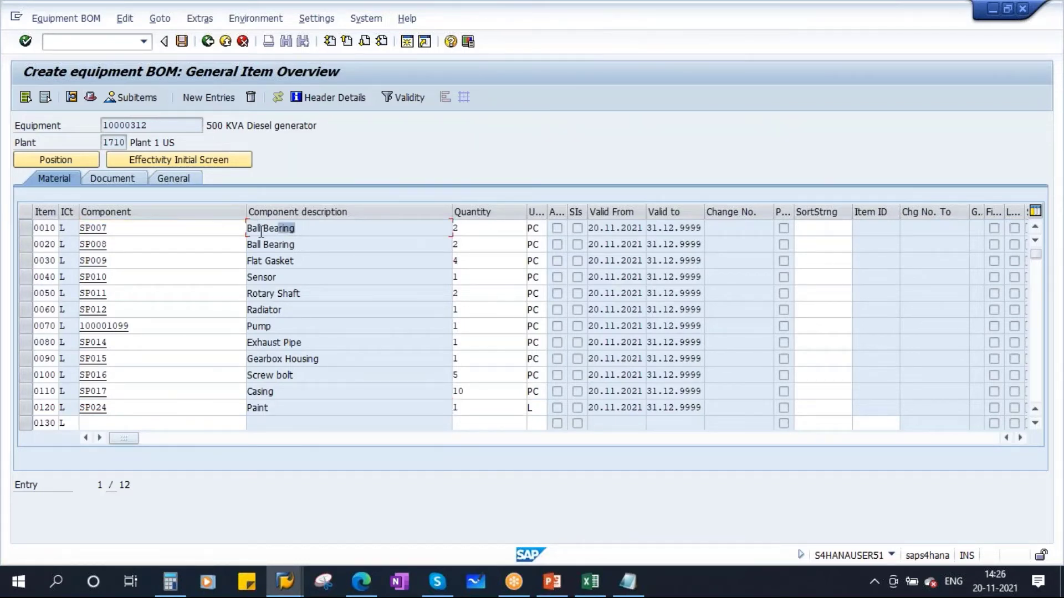
left_click(536, 231)
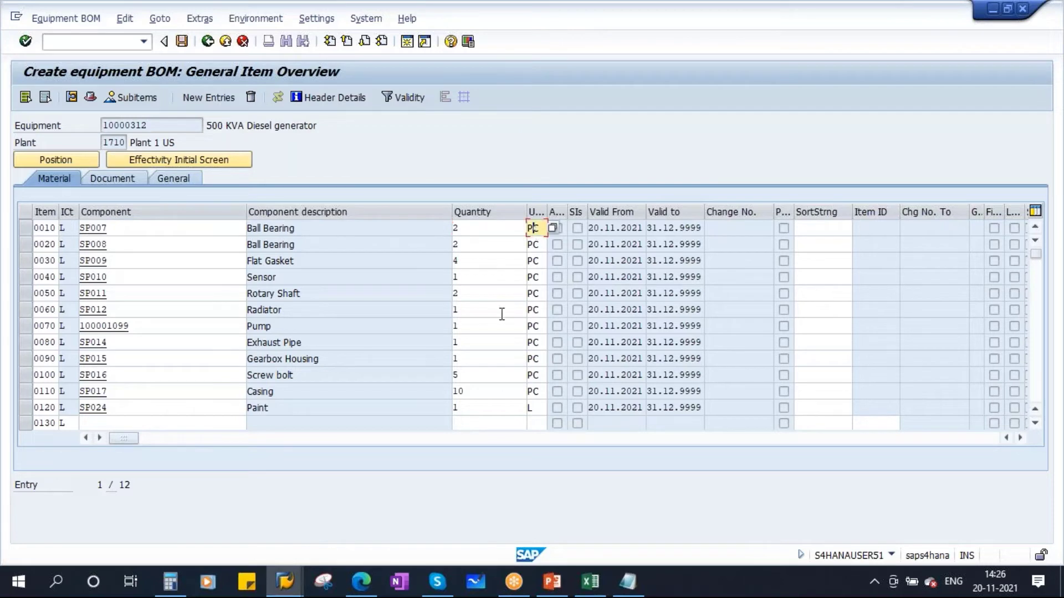
left_click(25, 408)
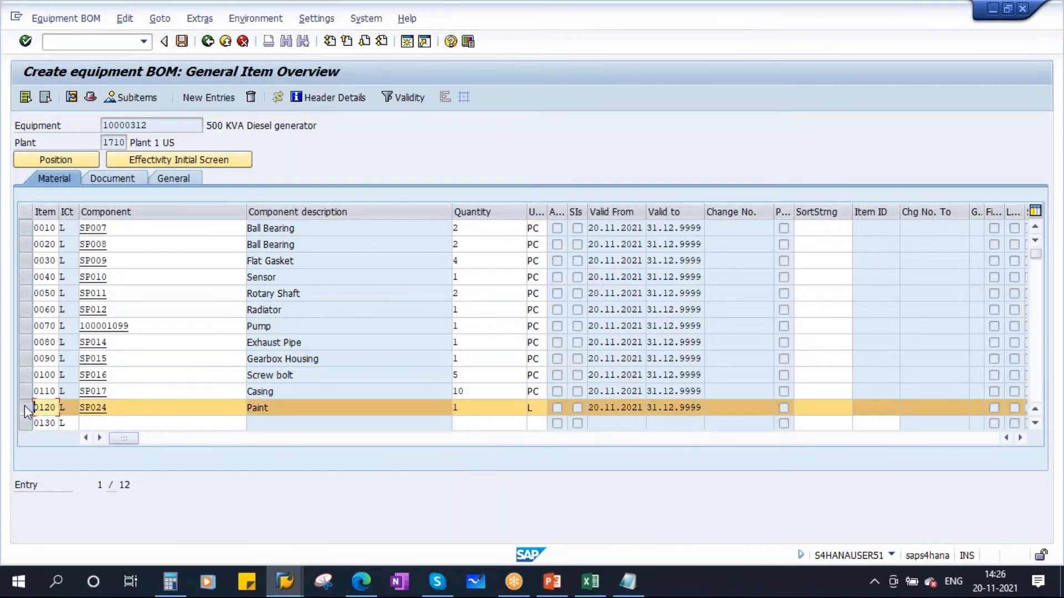
left_click(251, 97)
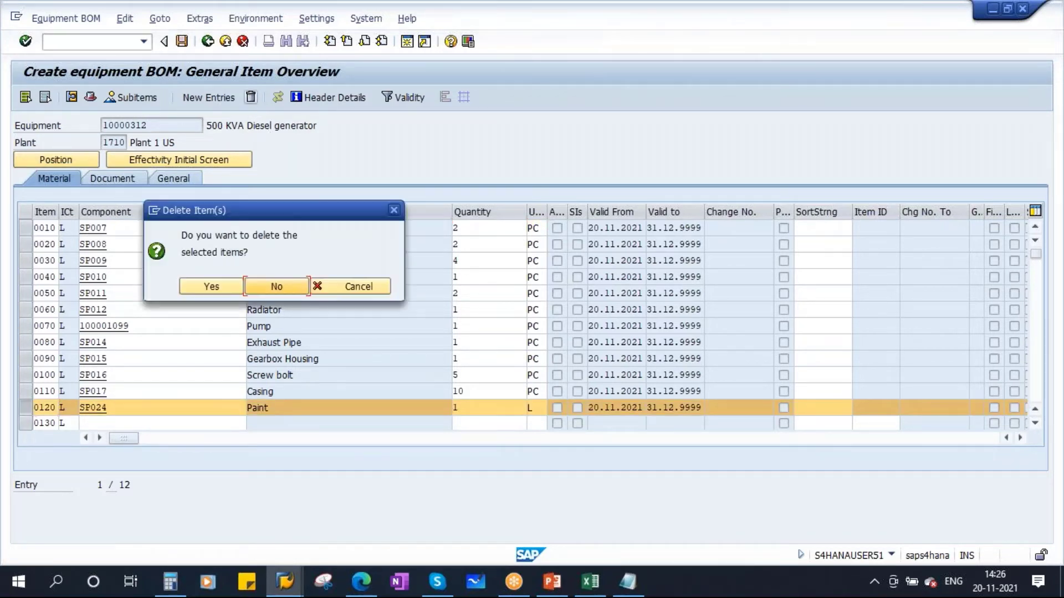
left_click(215, 285)
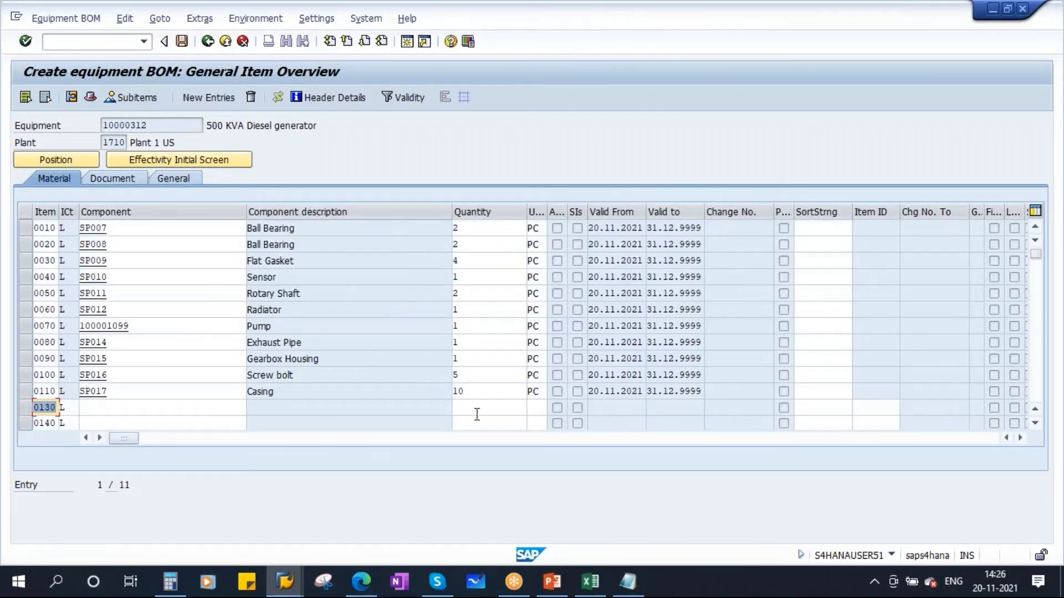
Step: Set the quantity of the Casing item 0110 to 1 and check the BOM's equipment number
double_click(477, 392)
type("1")
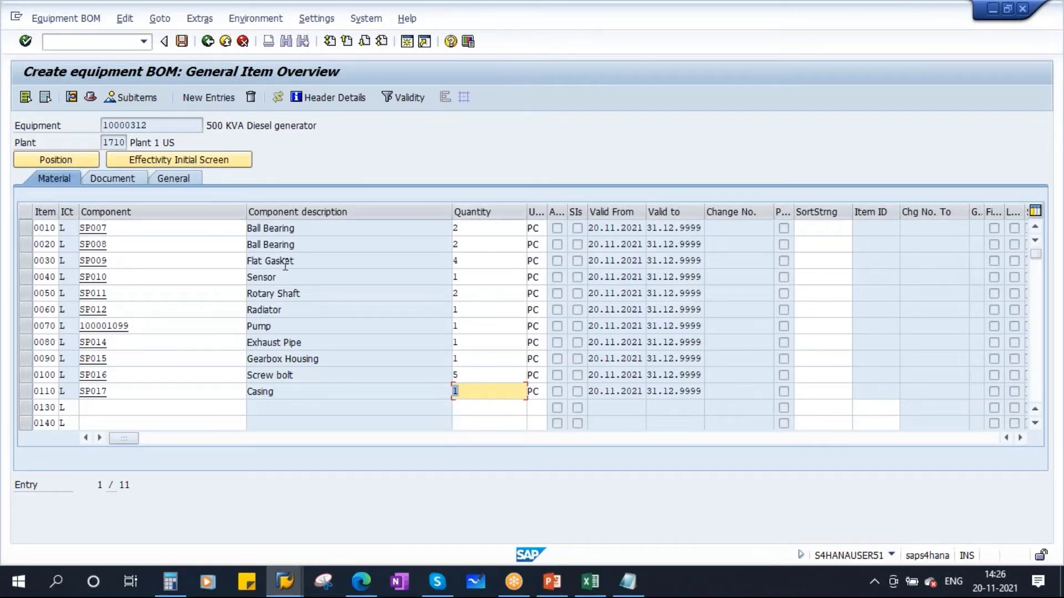
double_click(158, 124)
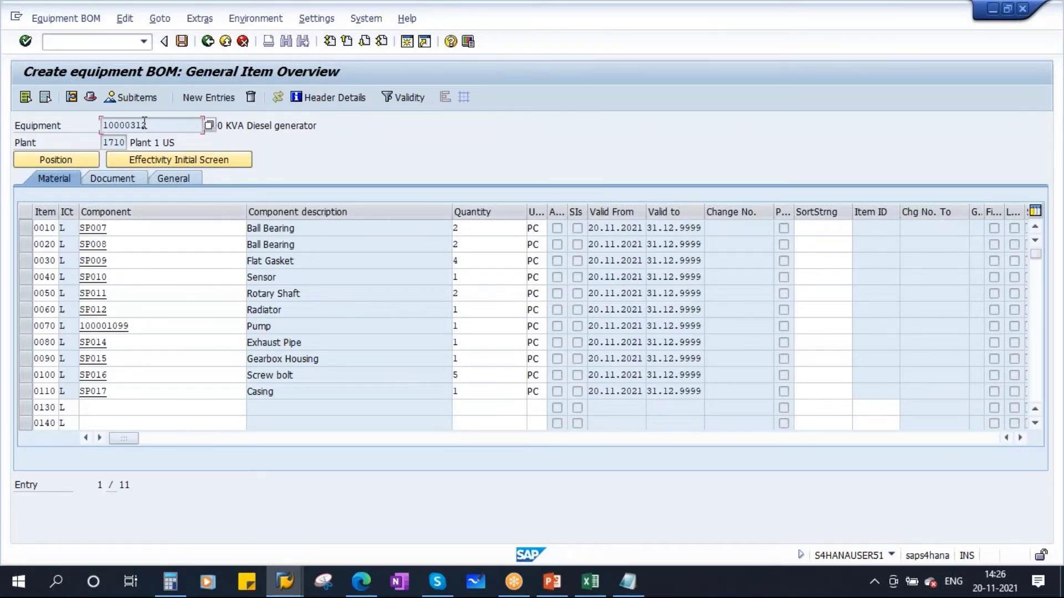
Step: Check the components of items 0010 to 0040 and the quantities of the Flat Gasket, Sensor and Rotary Shaft in the equipment BOM
left_click(115, 228)
left_click(113, 244)
left_click(114, 261)
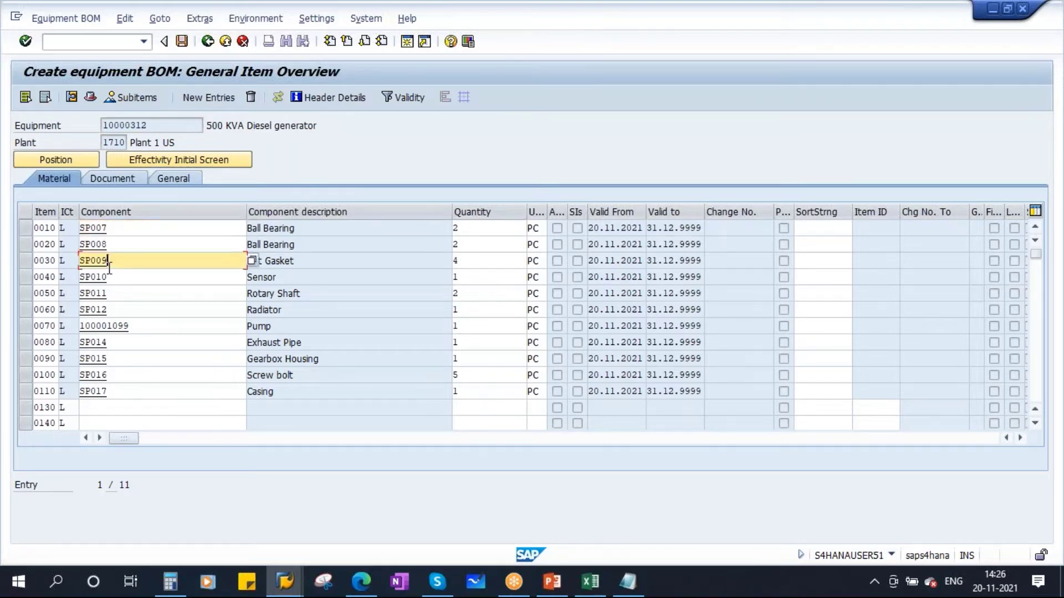
left_click(113, 276)
left_click(465, 261)
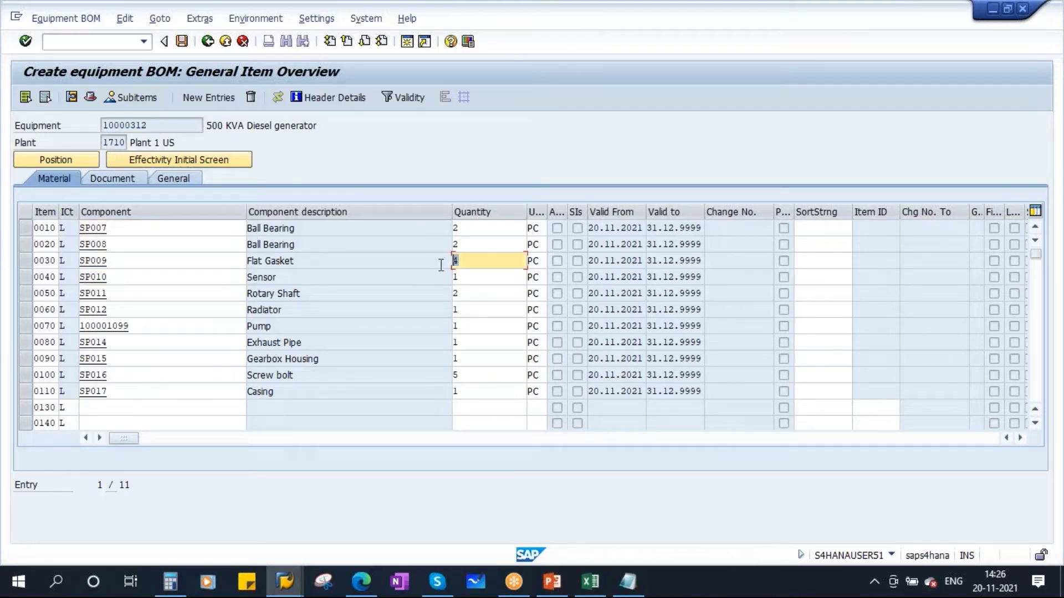
left_click(474, 281)
left_click(480, 297)
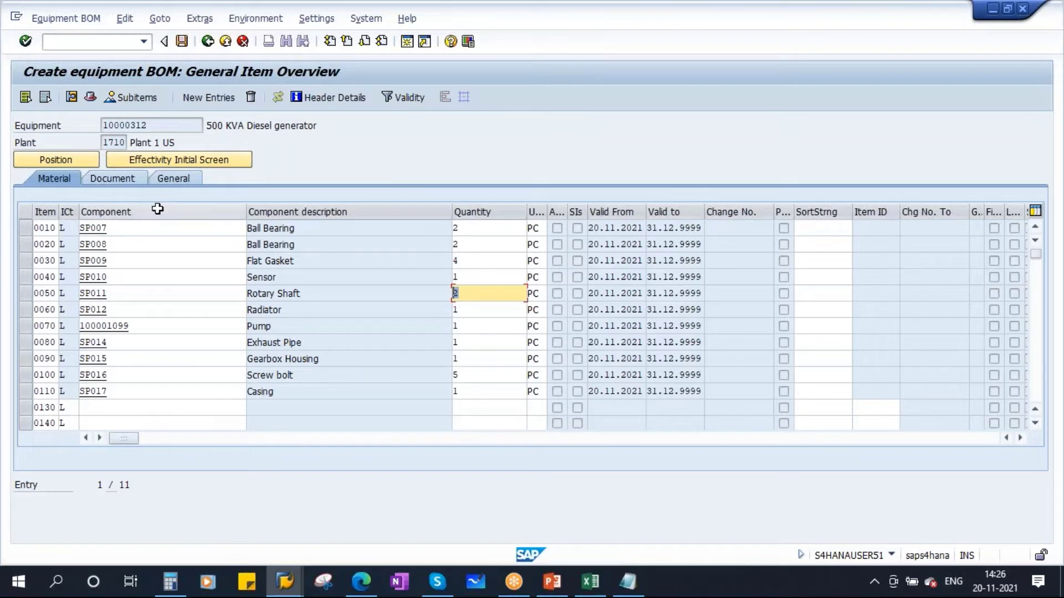
Step: Check the base quantity in the BOM header, return to the item overview and save the equipment BOM
left_click(89, 98)
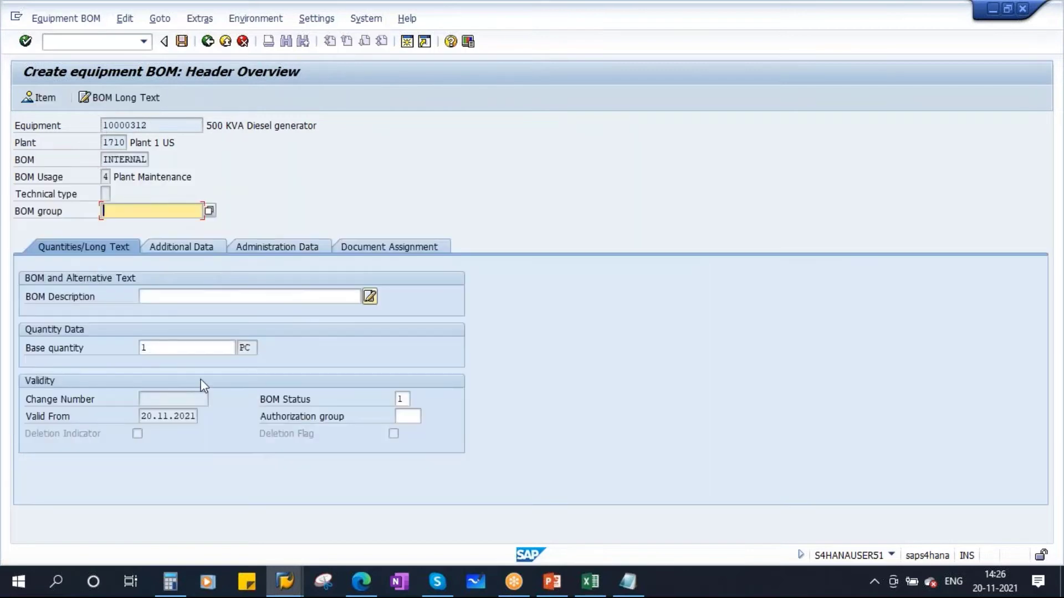
left_click(157, 348)
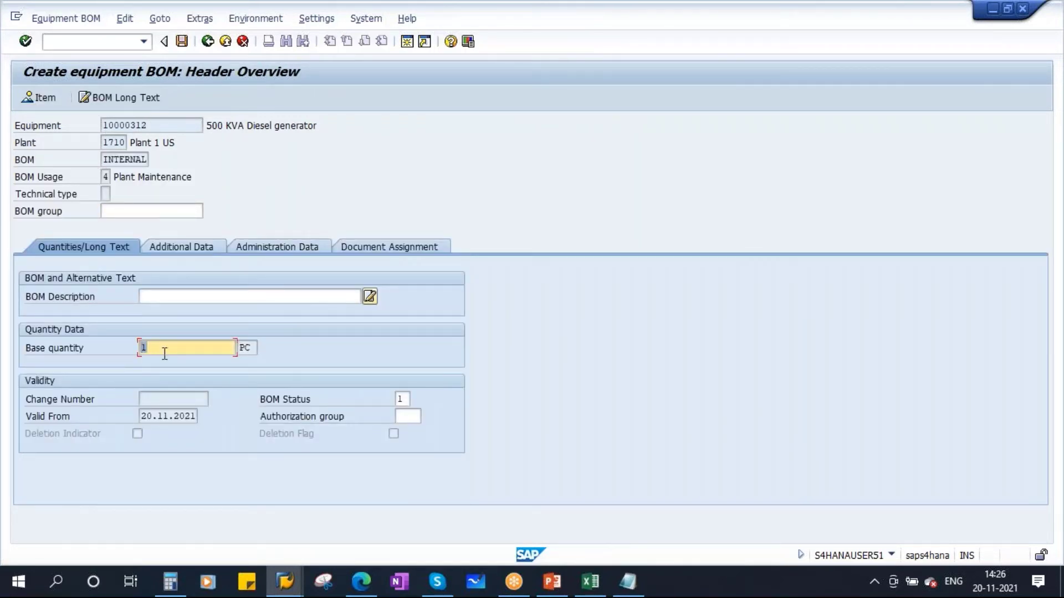
left_click_drag(209, 128, 318, 126)
left_click(153, 352)
left_click(46, 98)
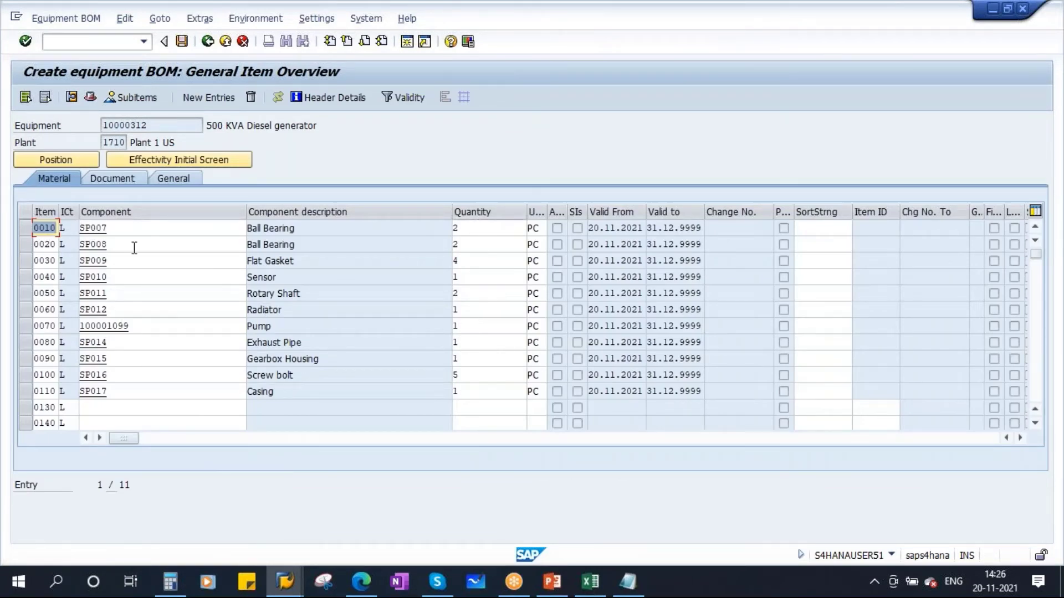
left_click(115, 229)
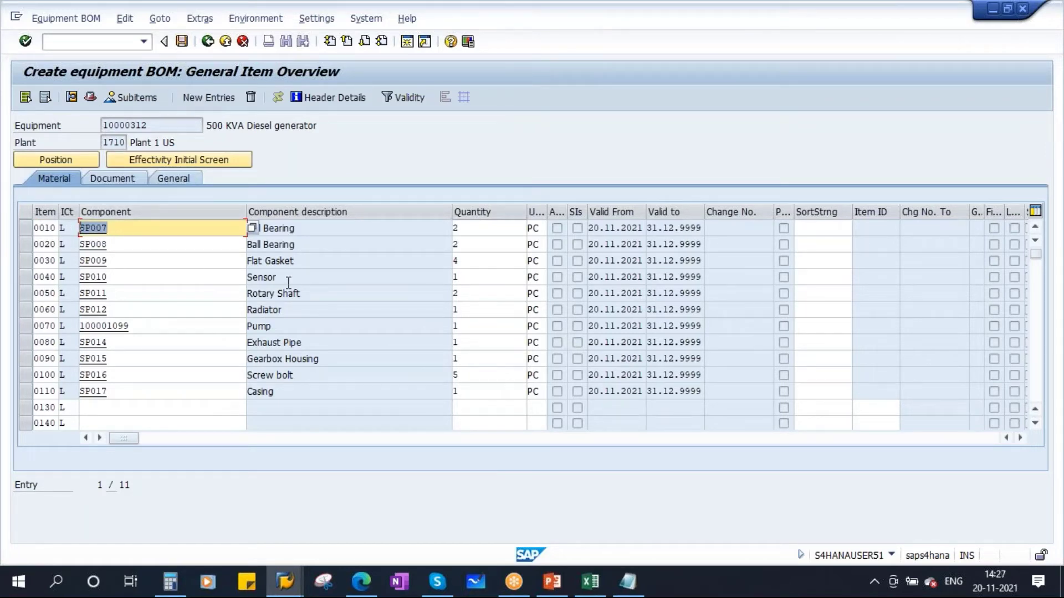
left_click(181, 42)
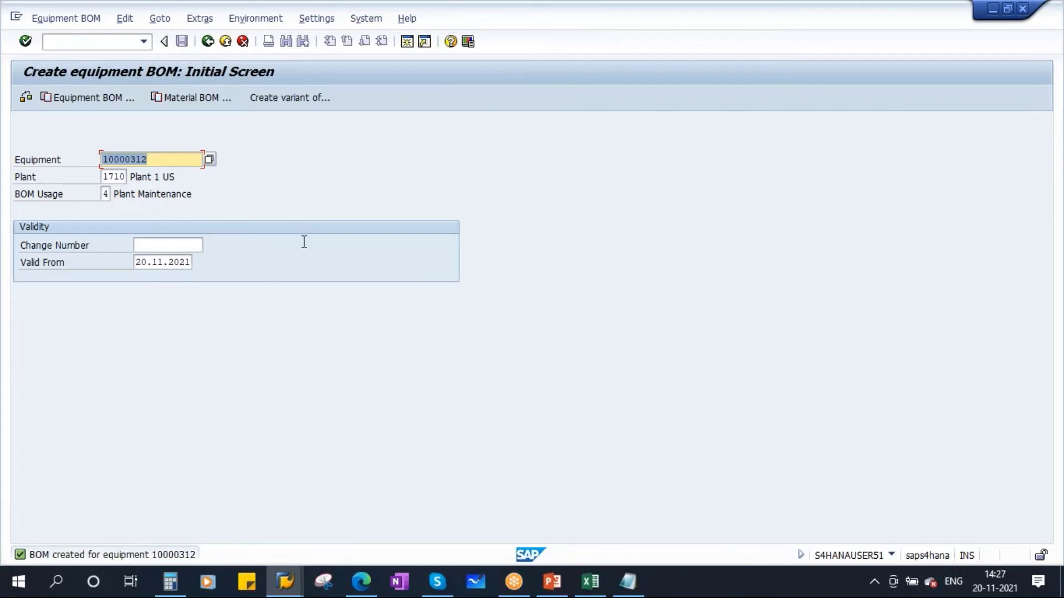
Step: Switch to the functional location structure and rerun the list for HYND with BOM explosion enabled
mouse_move(284, 579)
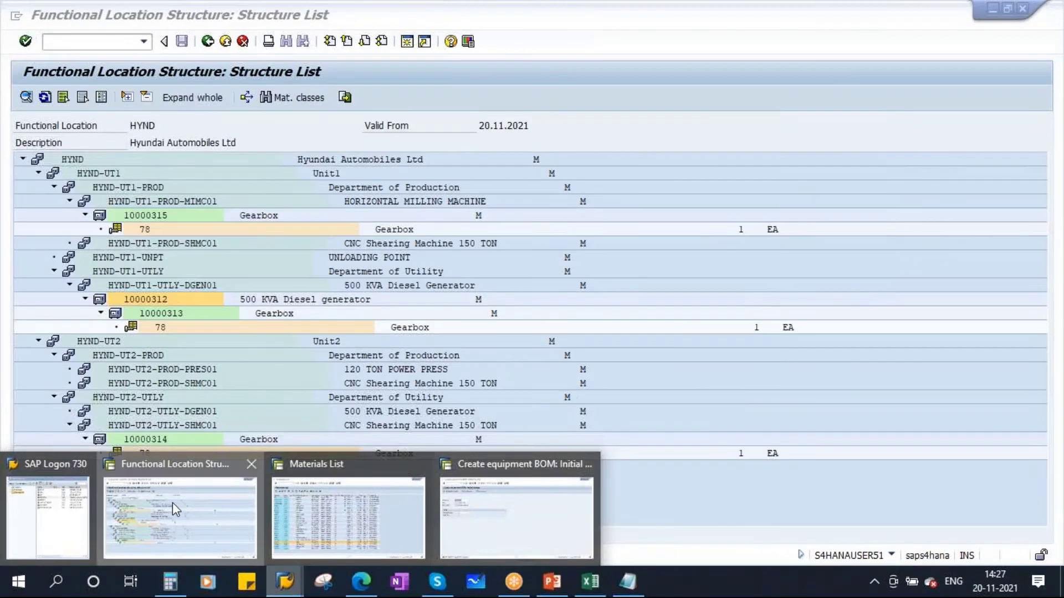
left_click(172, 503)
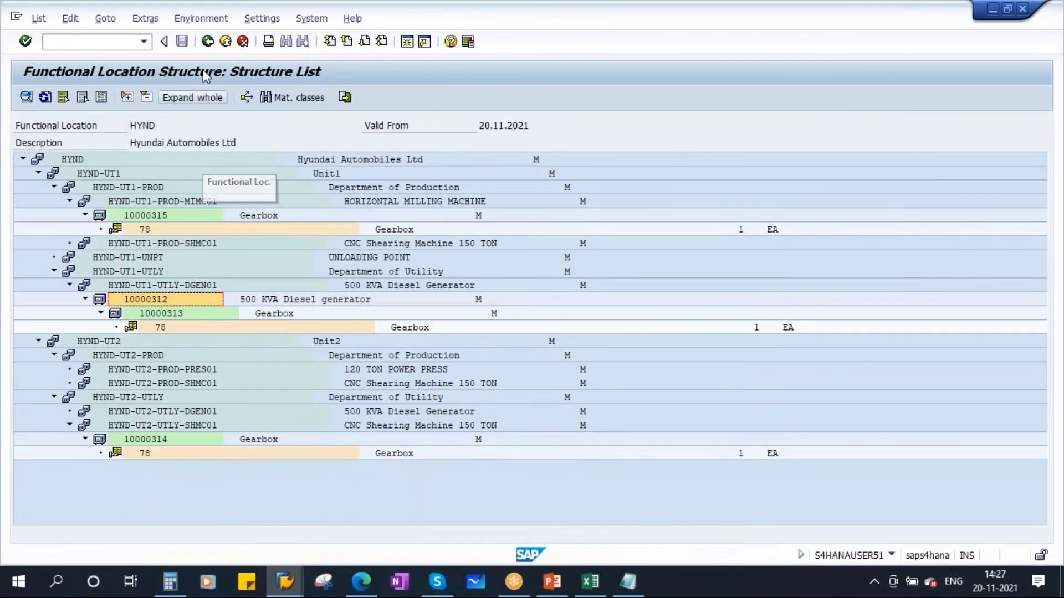
left_click(208, 41)
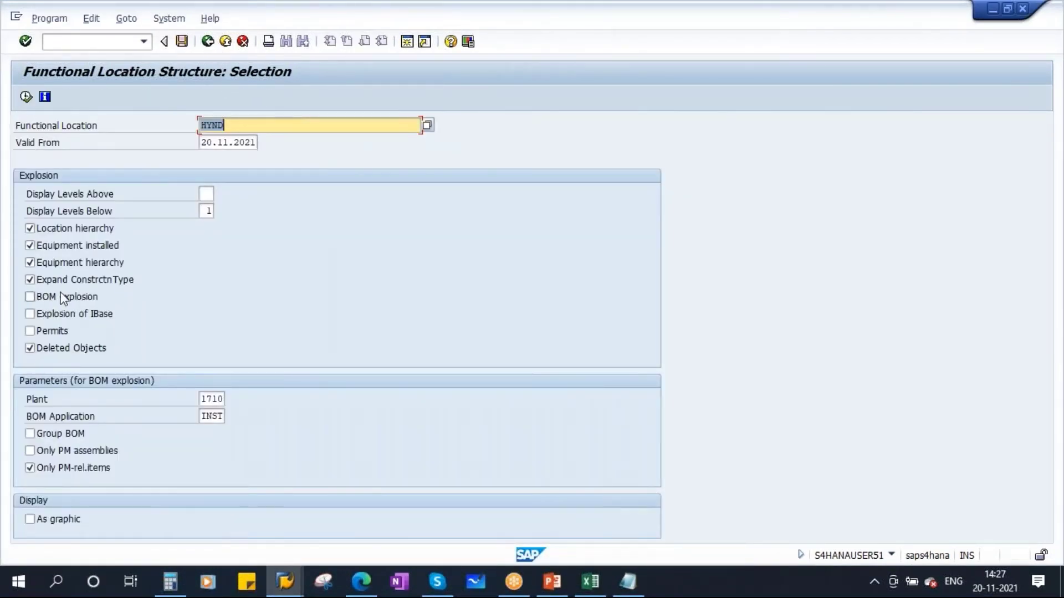
left_click(54, 296)
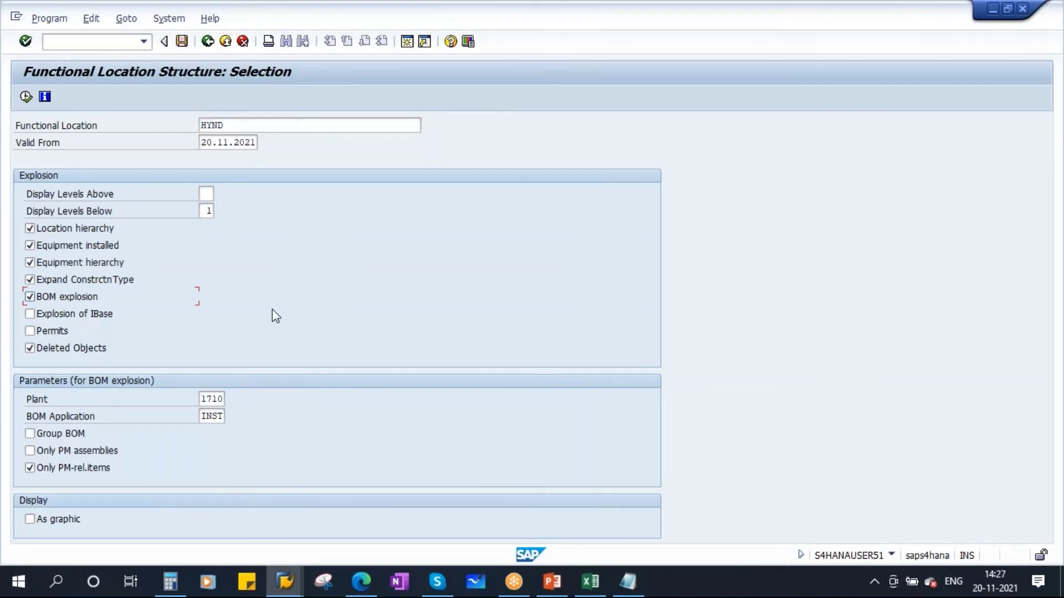
left_click(26, 96)
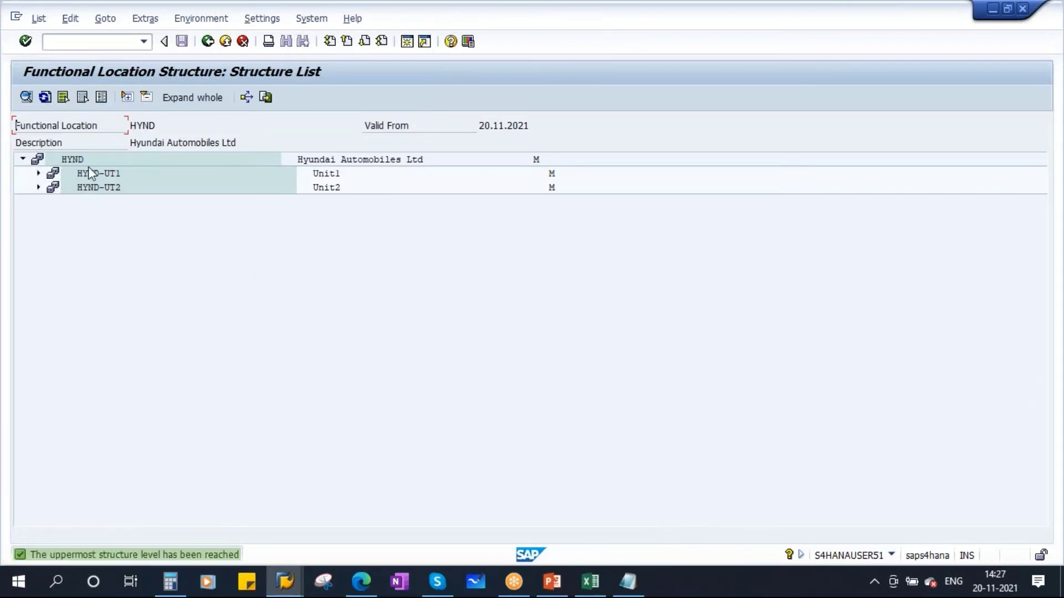
Step: Expand the whole HYND structure and collapse the Gearbox equipment 10000315 and 10000313 to view the diesel generator's spare parts
left_click(191, 97)
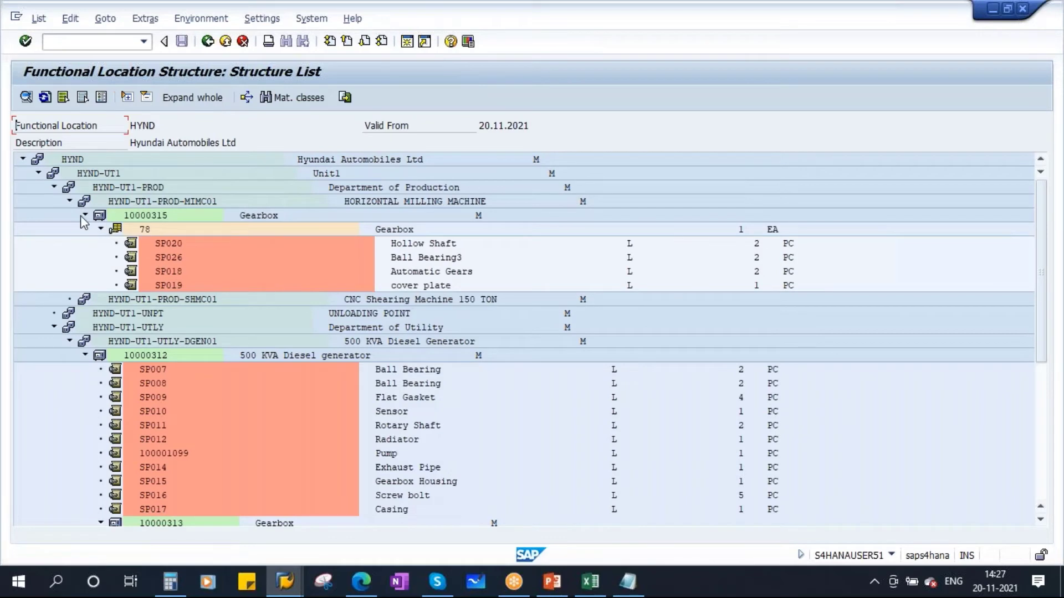
left_click(85, 215)
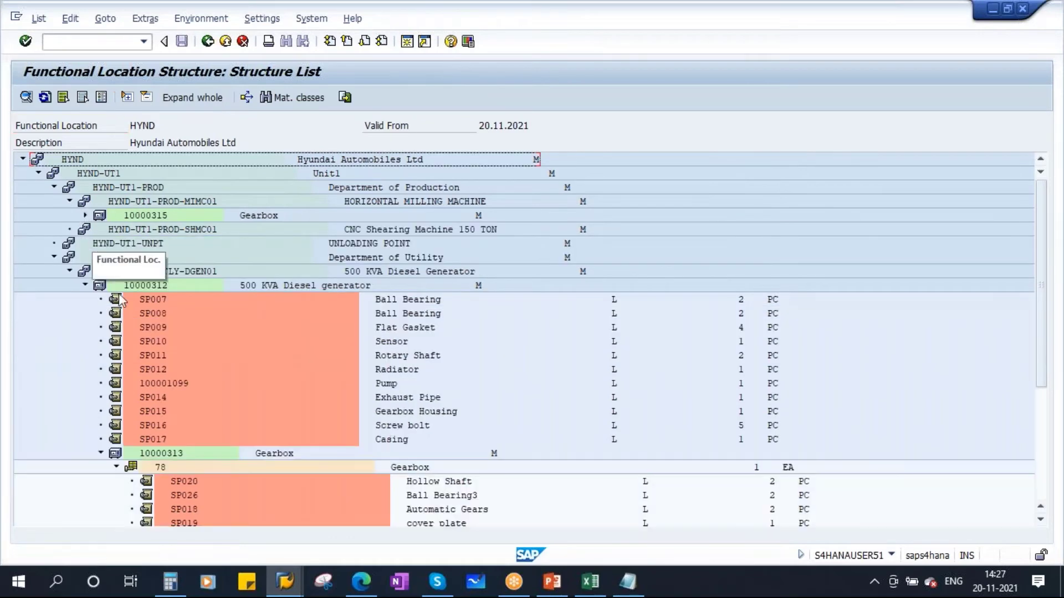
left_click(102, 454)
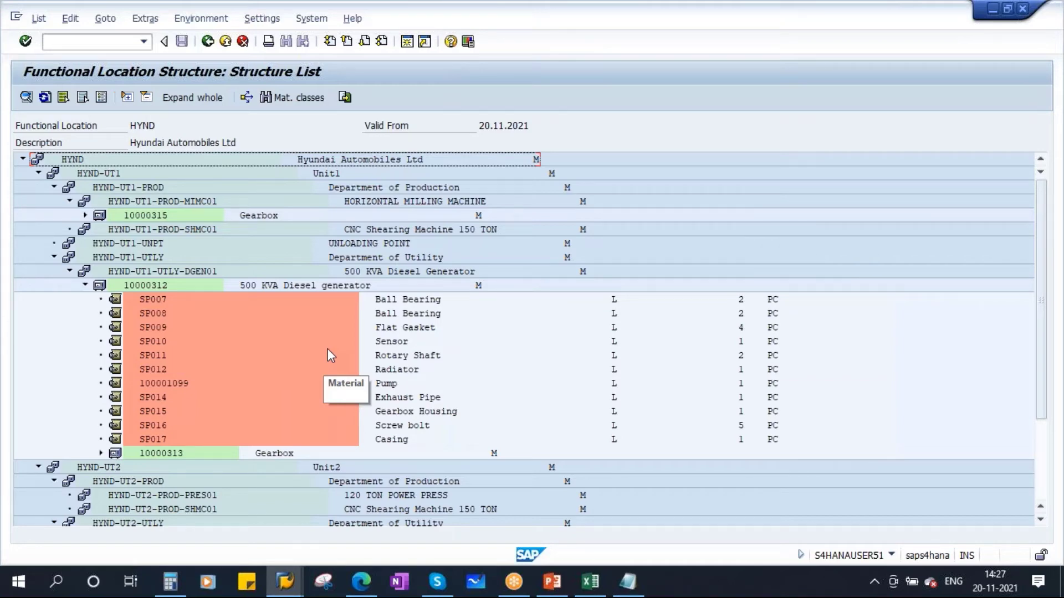
Step: Return to the equipment BOM session and open the BOM of equipment 10000312 in change mode
left_click(285, 582)
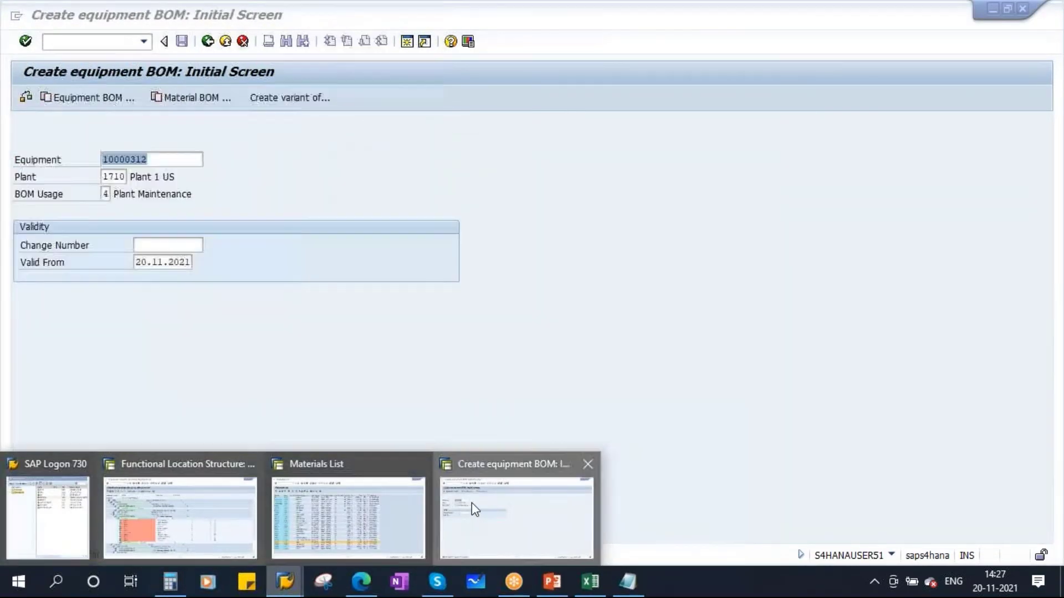
left_click(471, 504)
left_click(52, 20)
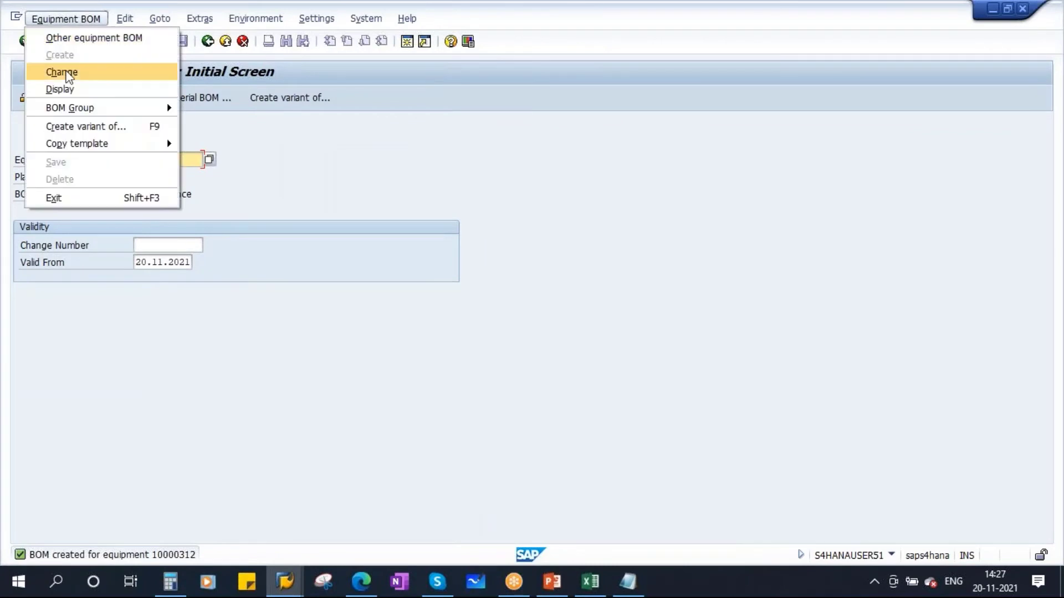
left_click(60, 72)
key("Return")
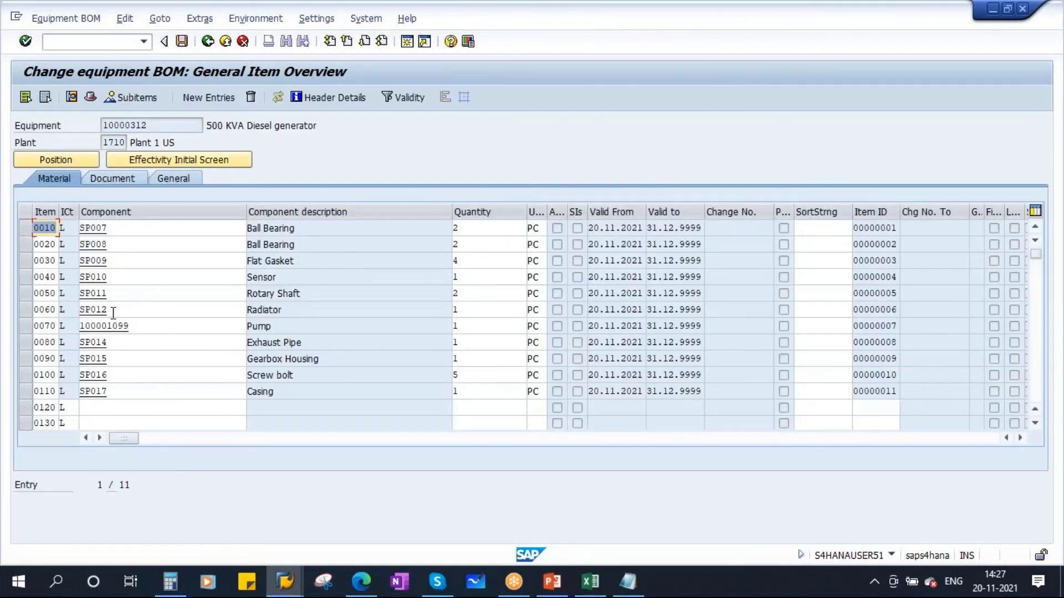
Step: Examine the component numbers of the Radiator item 0060 and the Pump item 0070
double_click(113, 313)
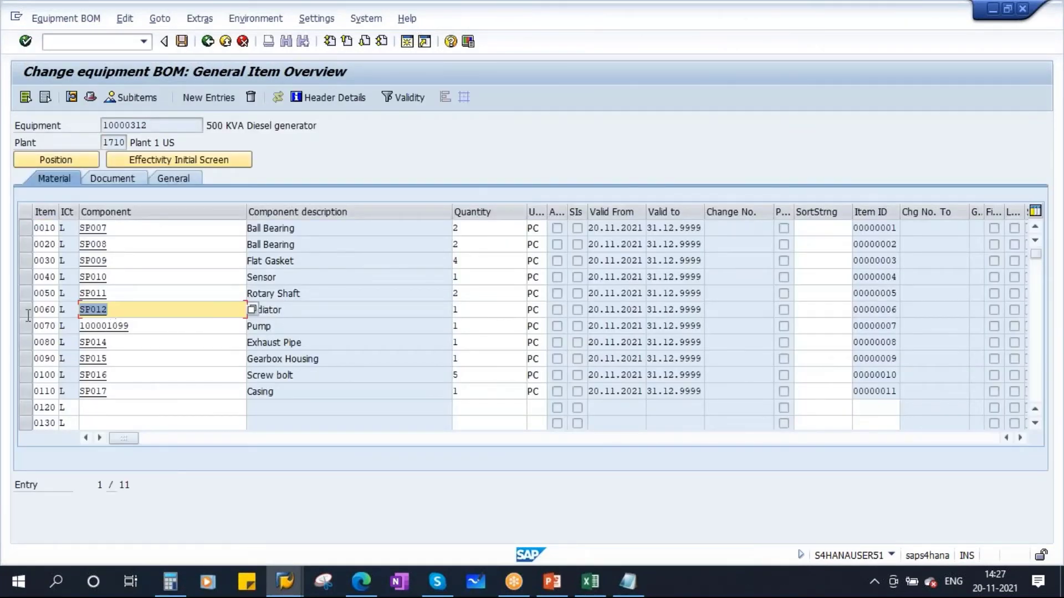
double_click(143, 329)
double_click(111, 312)
double_click(153, 327)
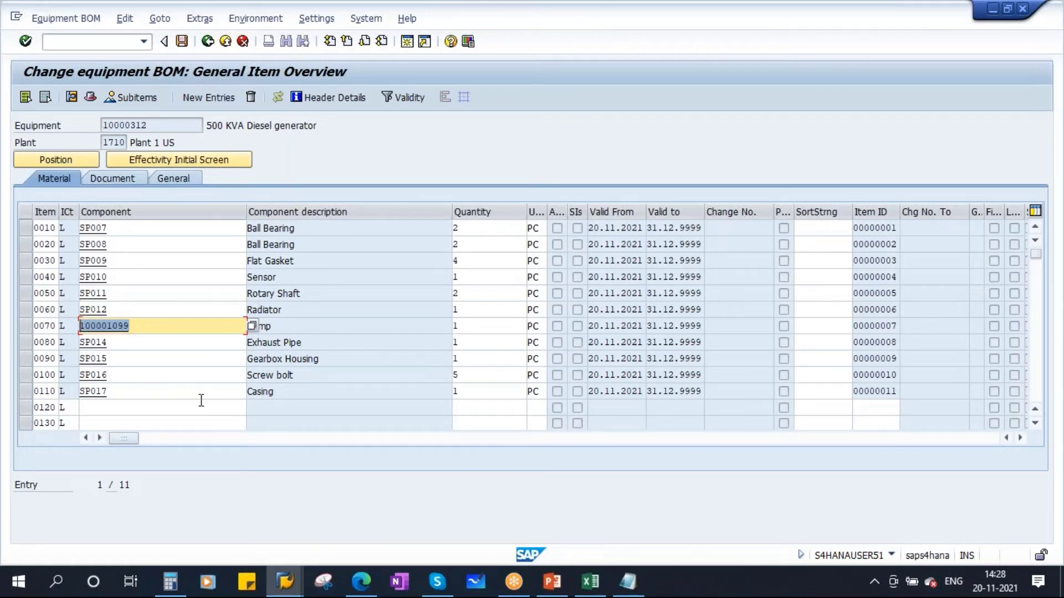
double_click(110, 312)
double_click(142, 328)
Step: Mark the Radiator item 0060 as a PM assembly in its status data and return to the item overview
left_click(24, 309)
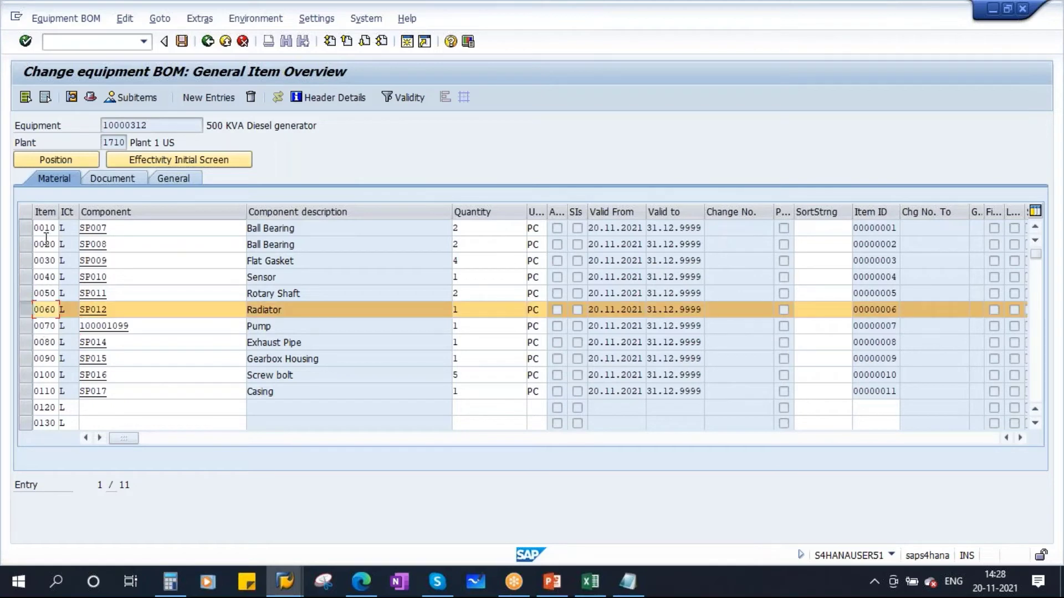
left_click(71, 97)
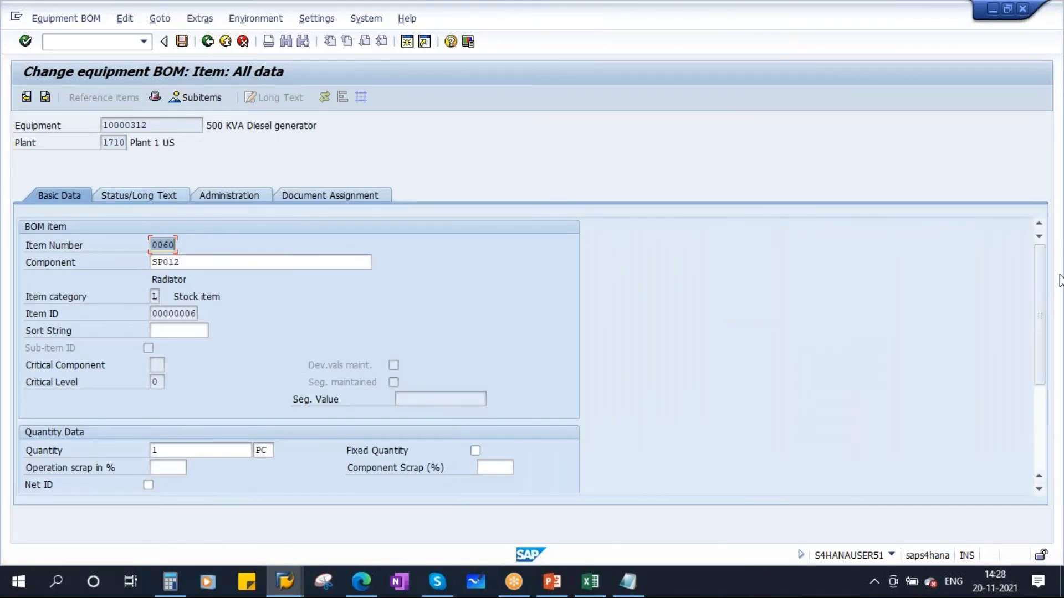
mouse_move(1036, 304)
left_mouse_down()
mouse_move(1035, 401)
mouse_move(1026, 288)
left_mouse_up()
left_click(148, 197)
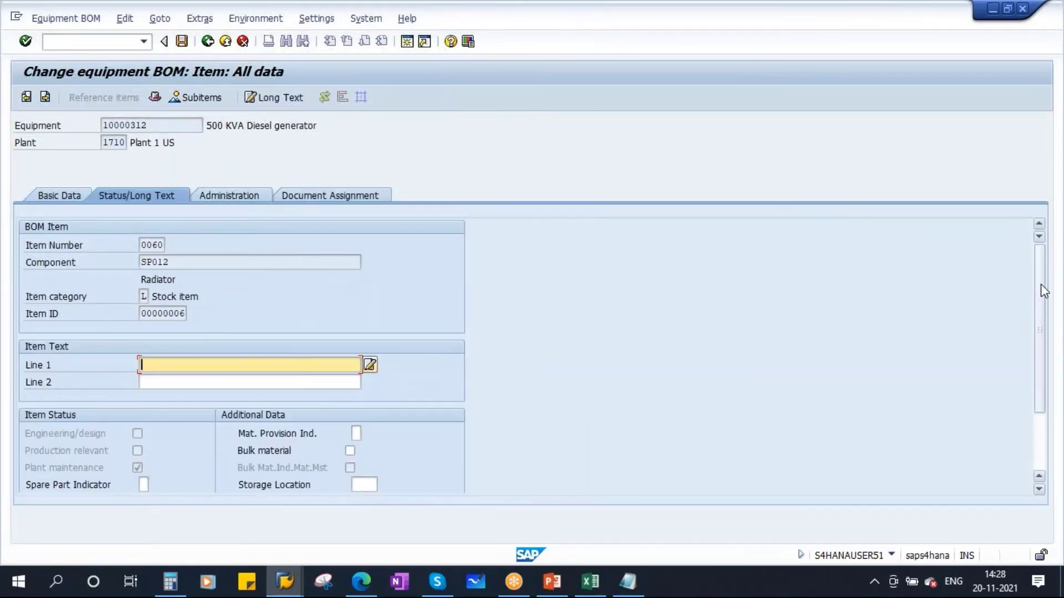
left_click_drag(1041, 284, 1041, 340)
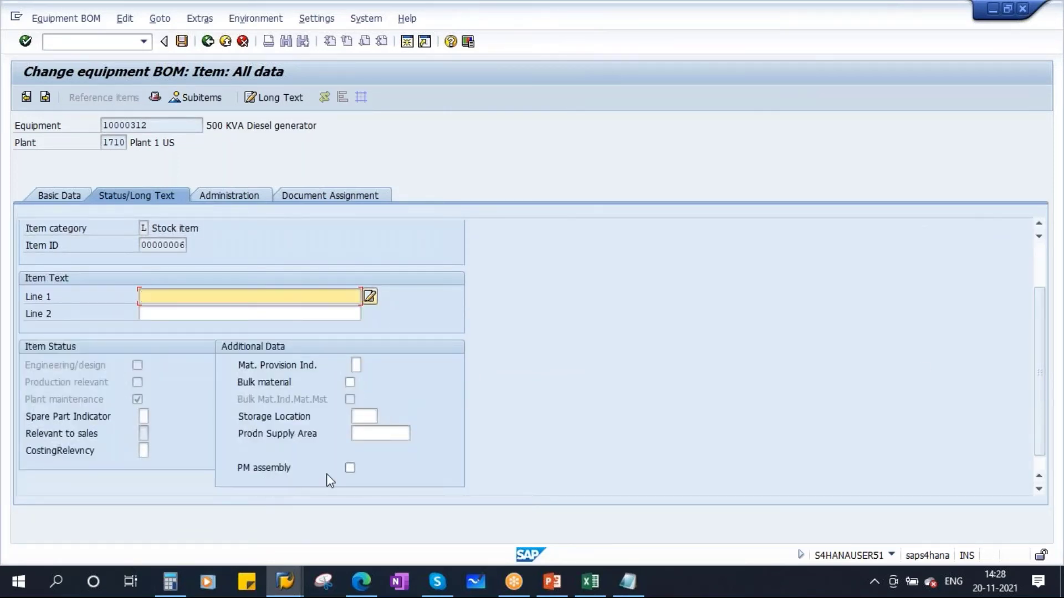
left_click(350, 468)
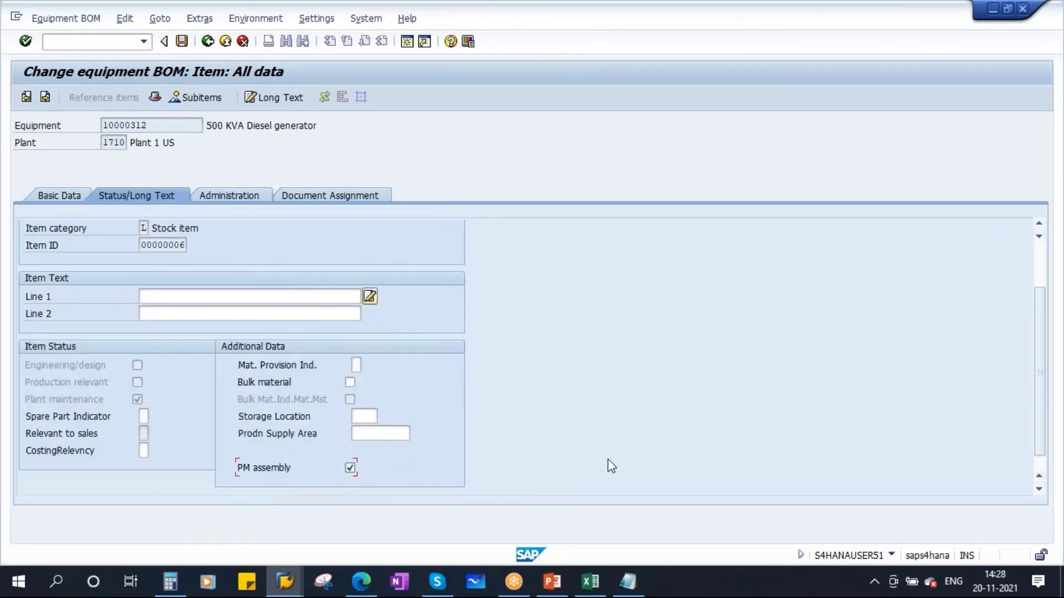
left_click(208, 42)
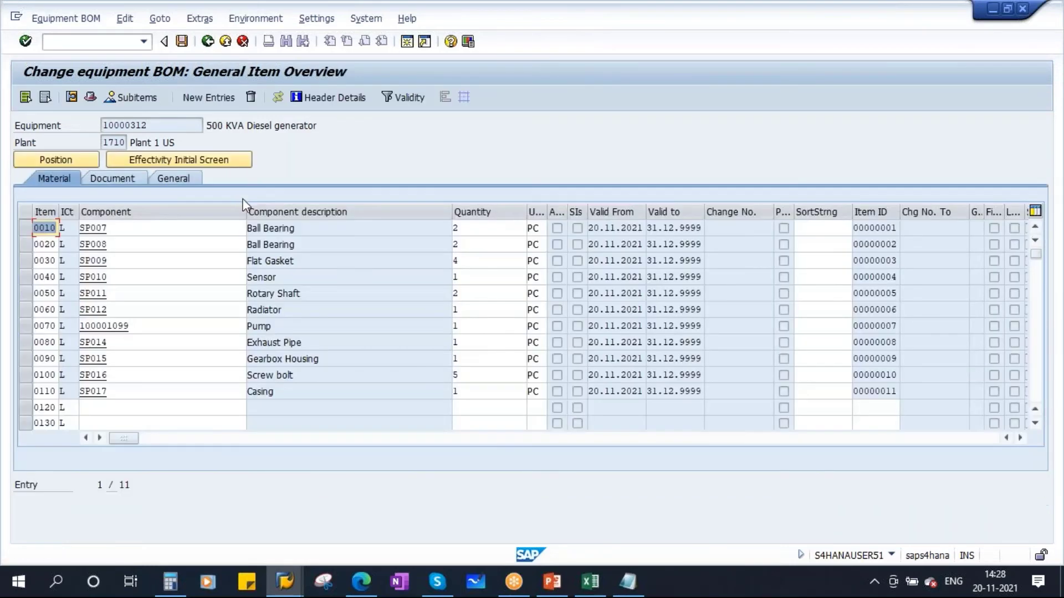
Step: Mark the Pump item 0070 as a PM assembly in its status data and save the changed equipment BOM
left_click(26, 327)
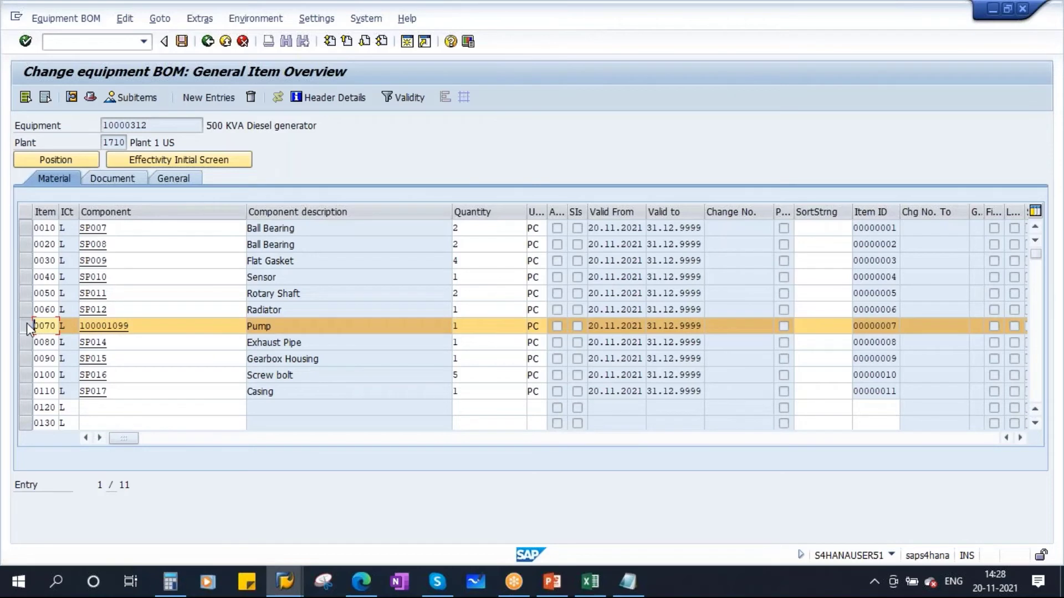
left_click(71, 99)
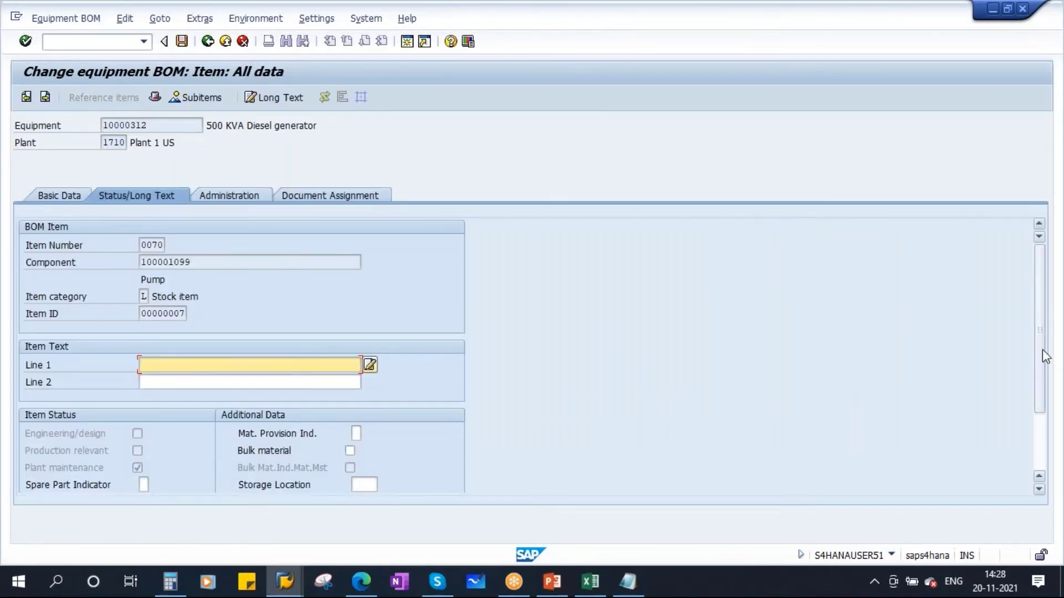
left_click_drag(1040, 356, 1036, 401)
left_click(350, 451)
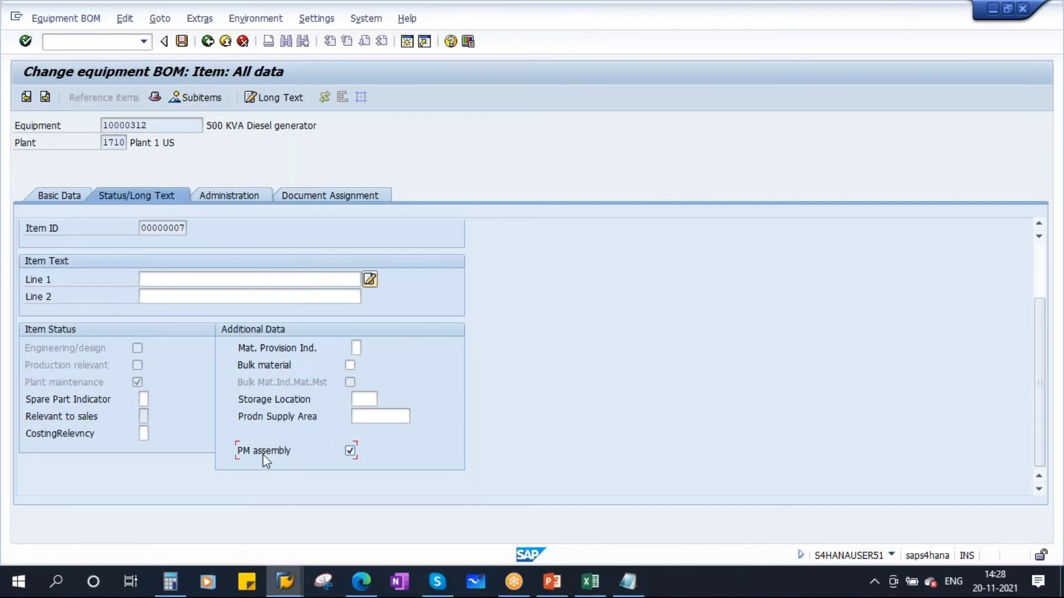
left_click(207, 41)
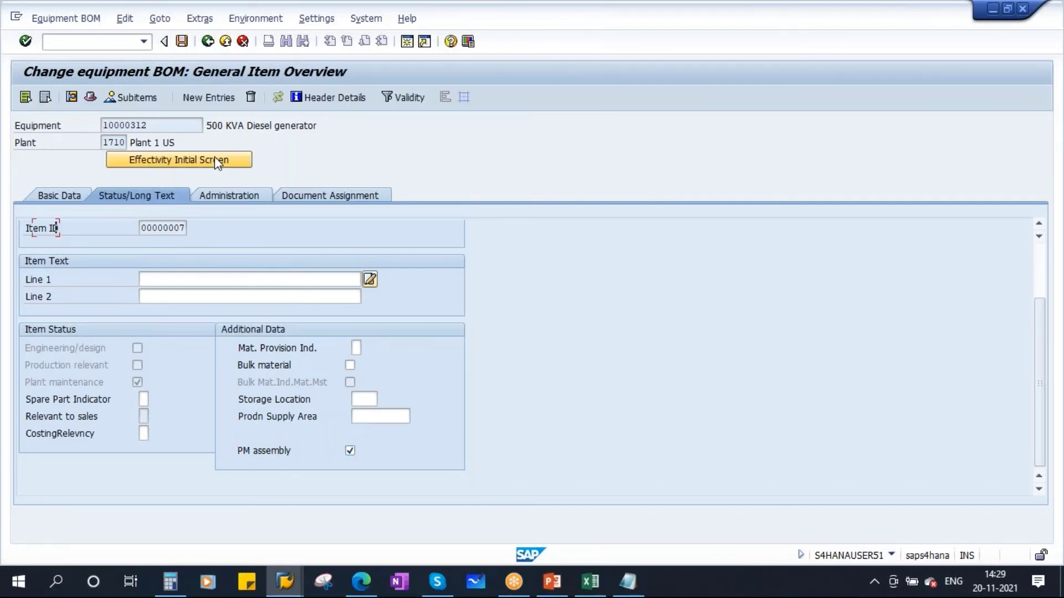
key("ctrl+s")
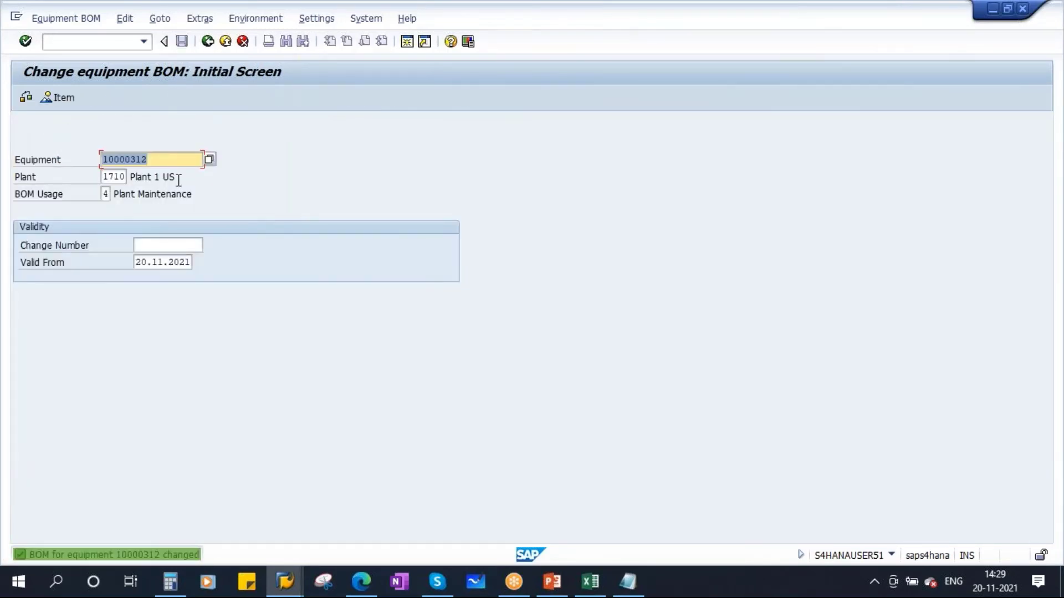
Step: Refresh the HYND functional location structure list and check the Radiator SP012 and Pump 100001099 entries under equipment 10000312
left_click(284, 582)
left_click(186, 508)
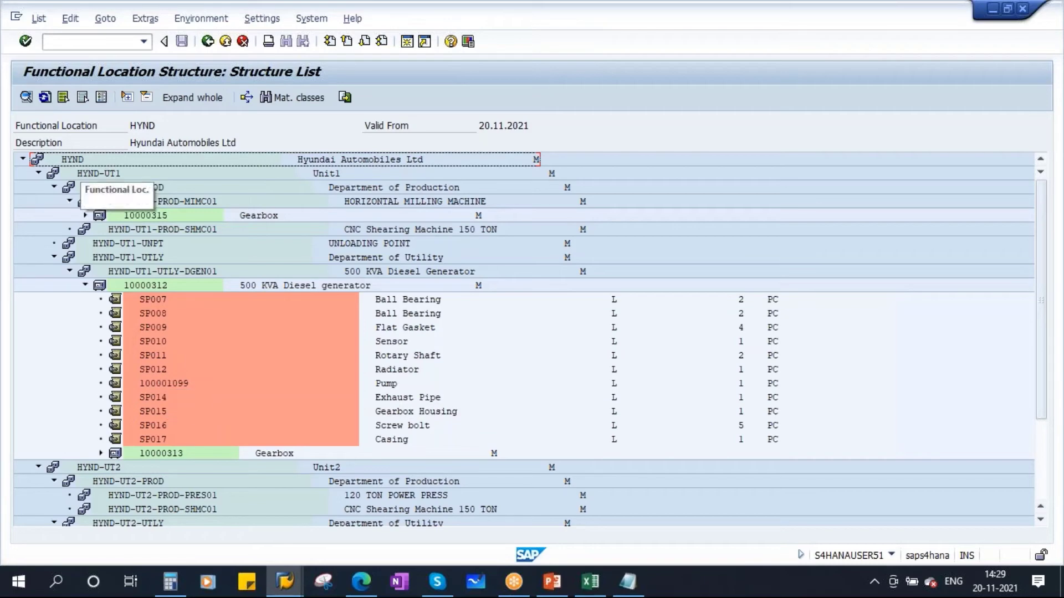
left_click(45, 97)
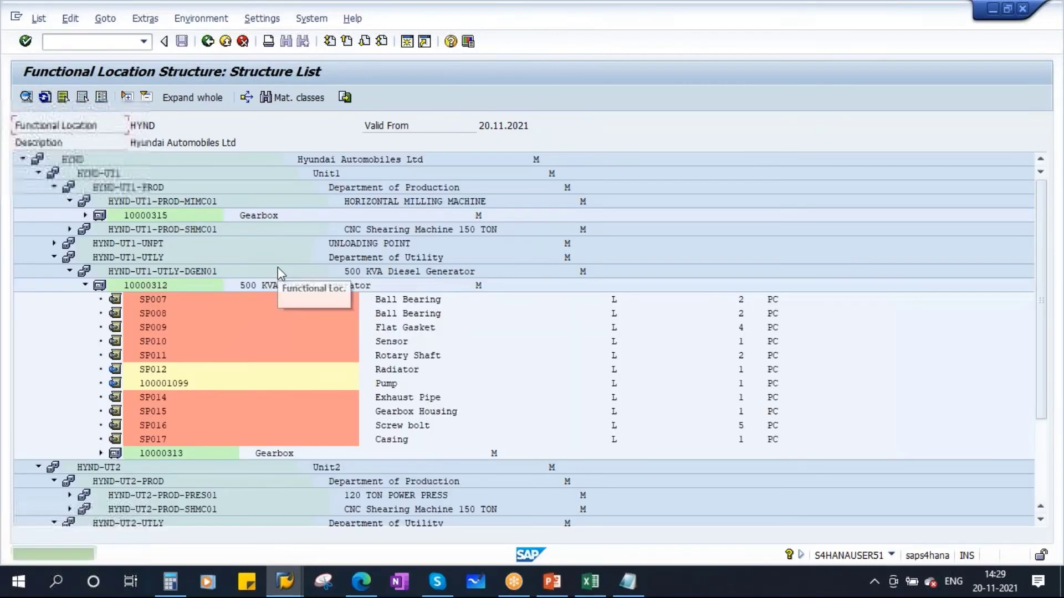
left_click(153, 372)
left_click(171, 385)
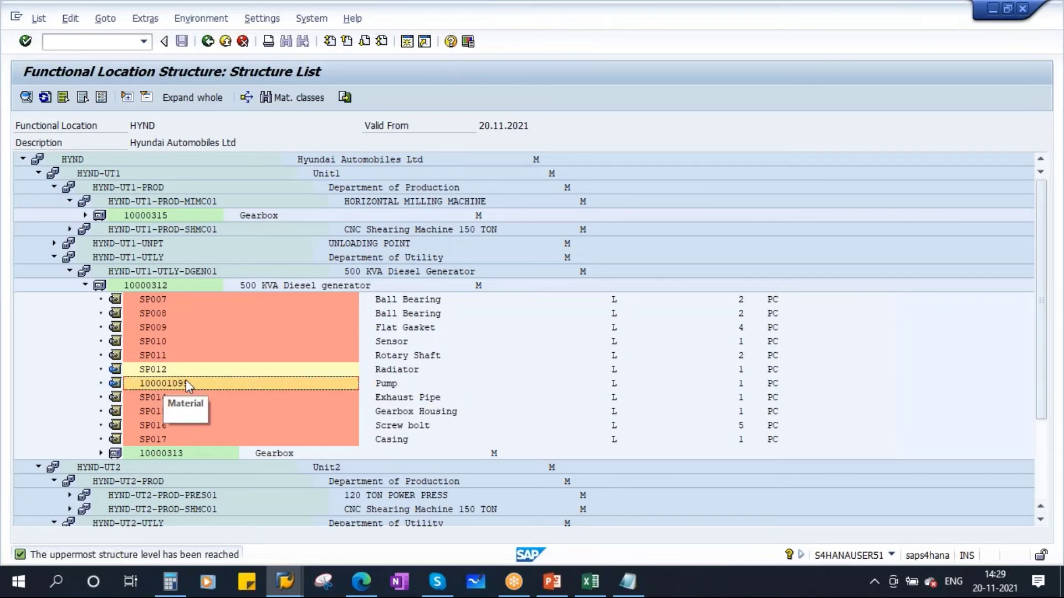
Step: Switch to the Notepad notes, add CS01/CS02/CS03 to the Material BOM (Assembly BOM) line and a dash after Functional Location BOM
left_click(387, 386)
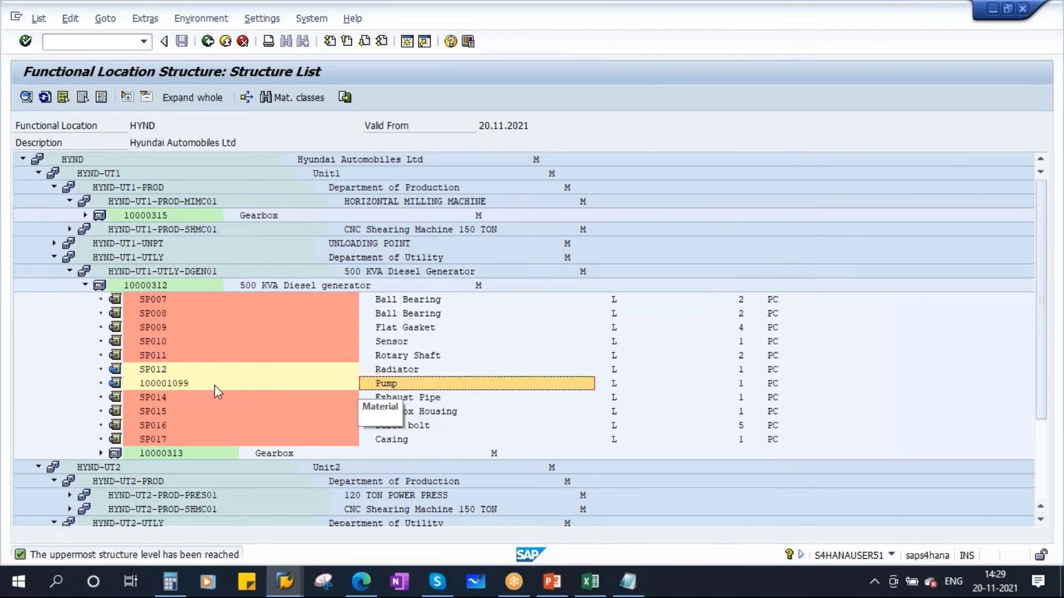
left_click(175, 385)
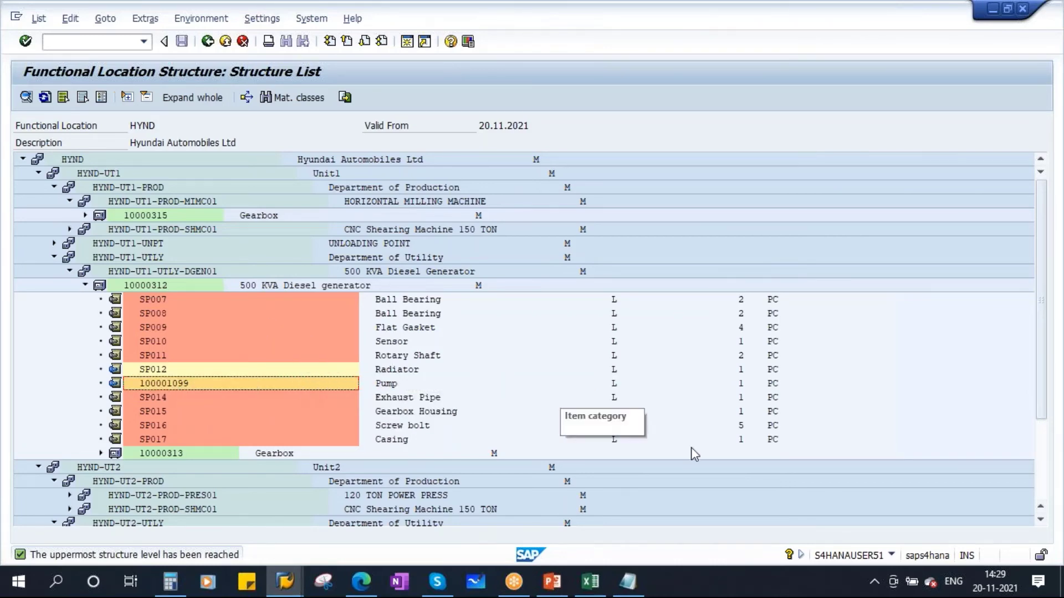
left_click(630, 587)
left_click(492, 264)
type("- ")
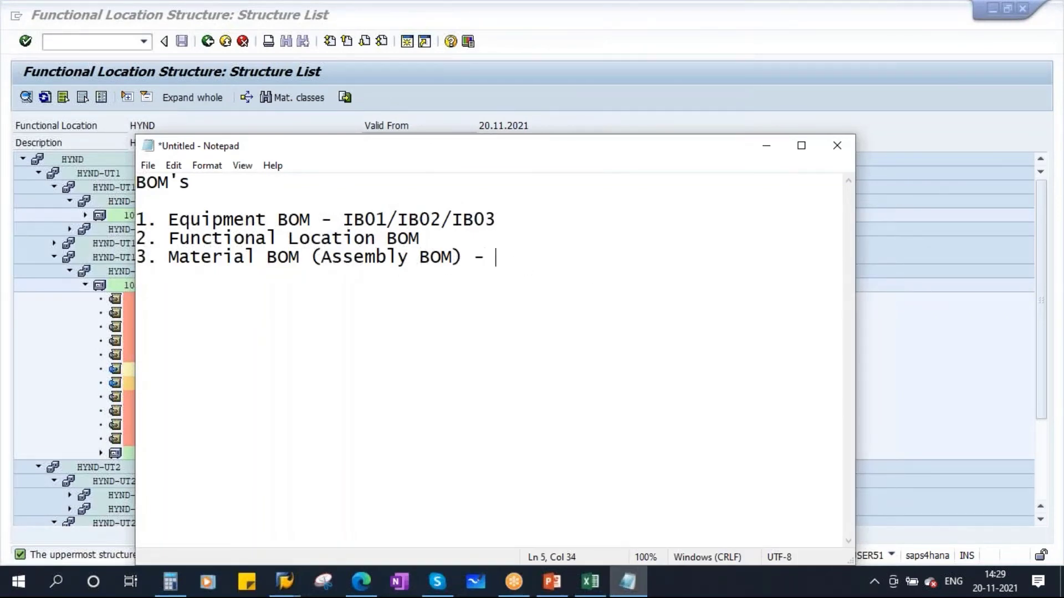
type("CS01/CS02")
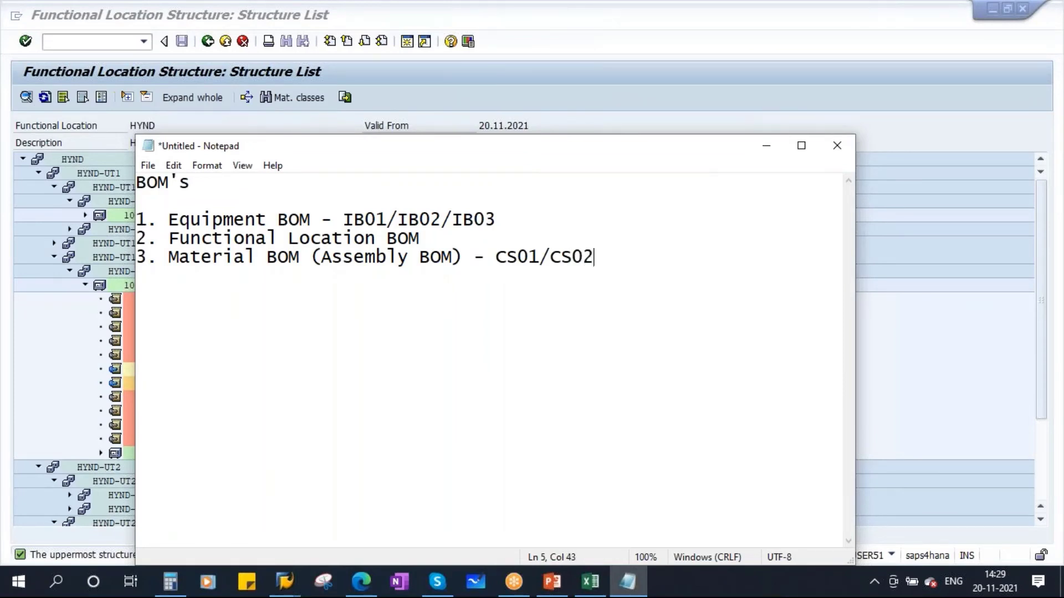
type("/CS03")
left_click_drag(494, 258, 696, 257)
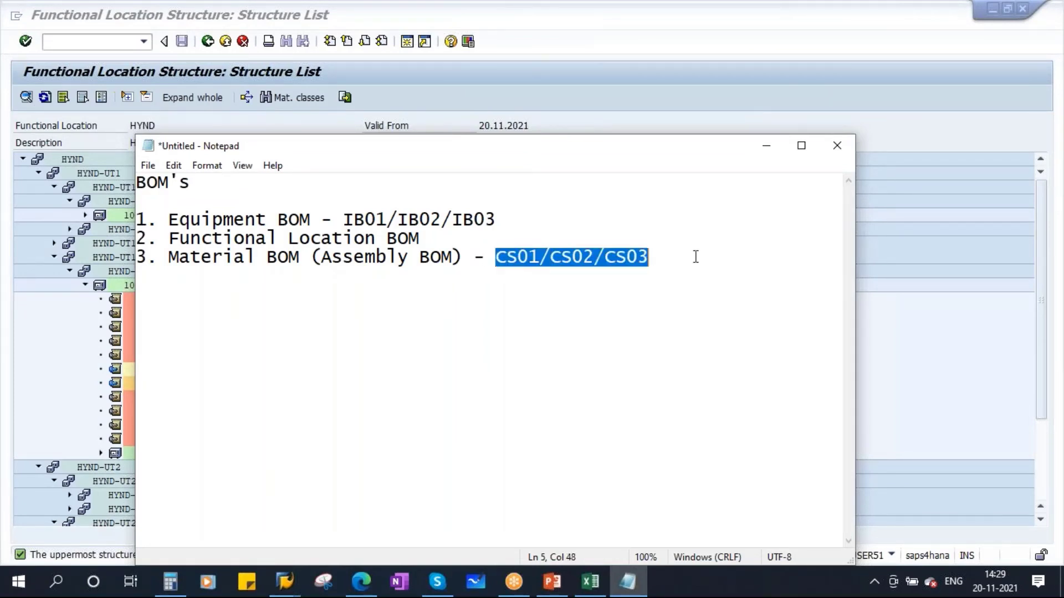
left_click(424, 240)
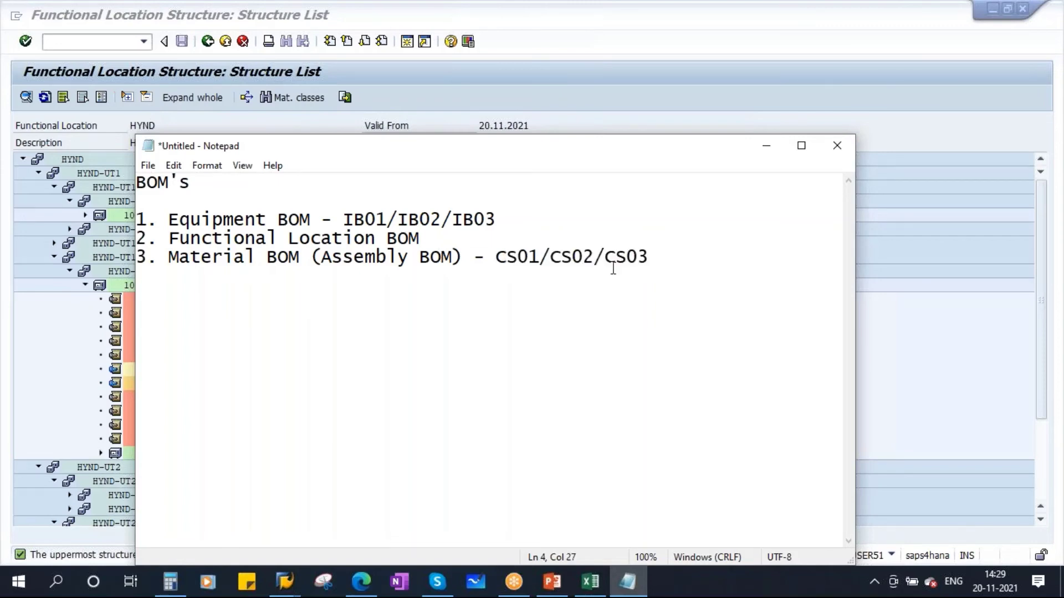
type("-")
left_click(766, 146)
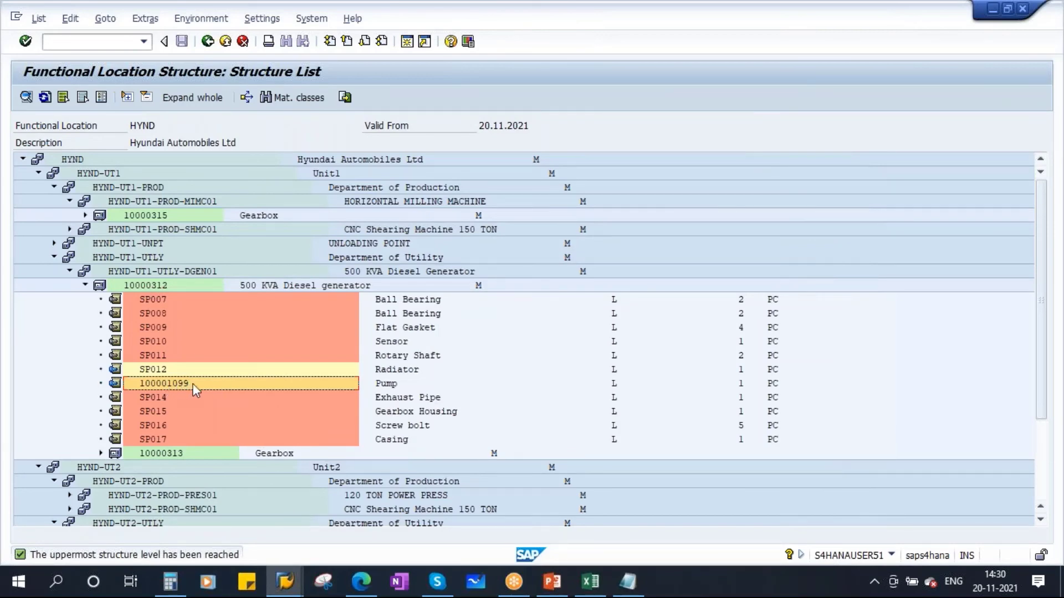
Step: Switch back to the SAP equipment BOM session, leave the transaction and start creating a material BOM from Plant Maintenance
left_click(285, 582)
left_click(515, 495)
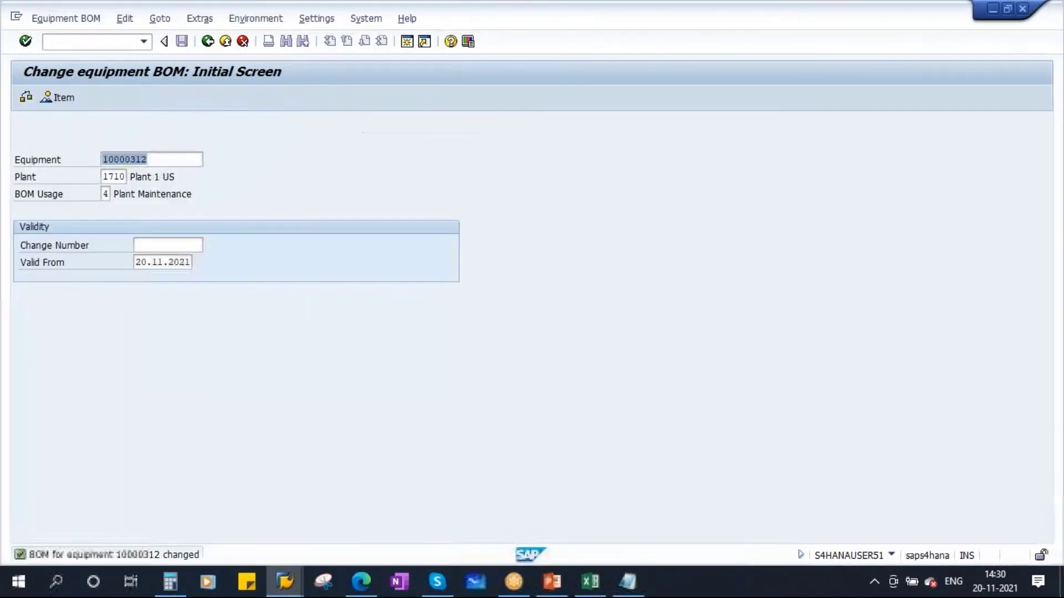
left_click(208, 41)
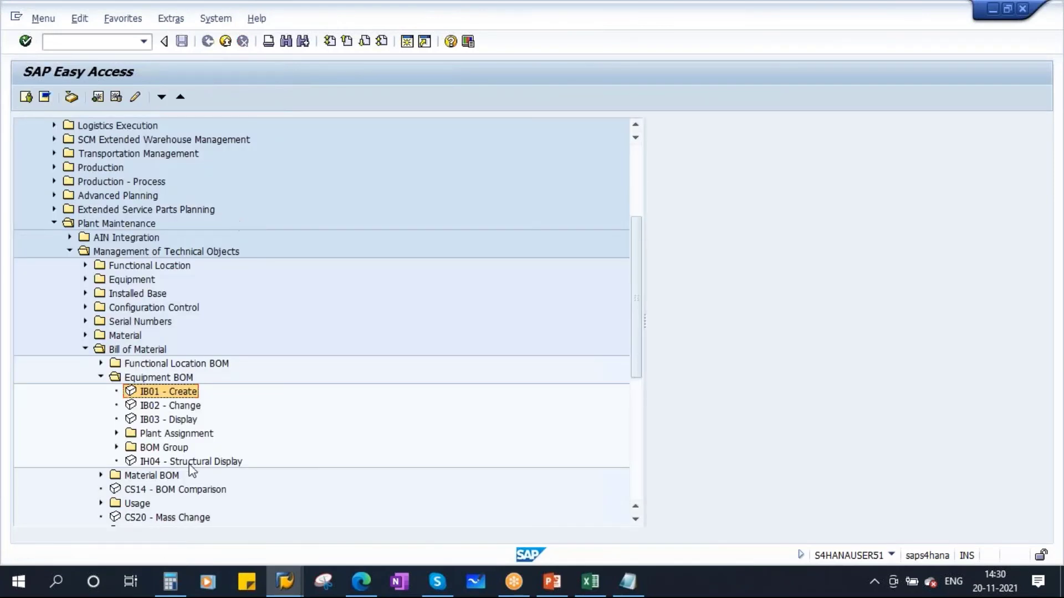
scroll(309, 394, "down", 3)
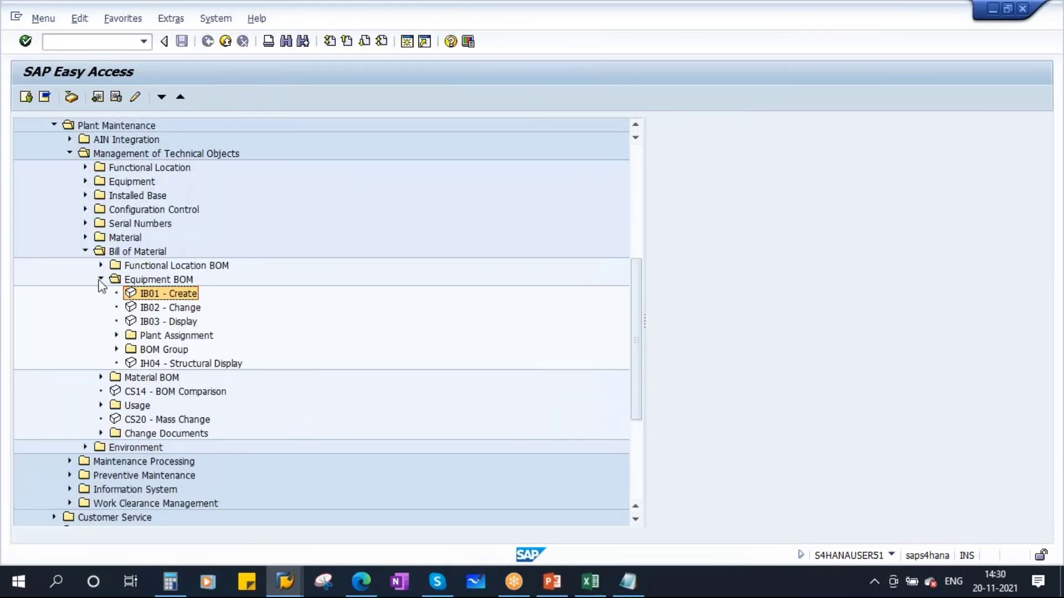
left_click(101, 279)
left_click(161, 296)
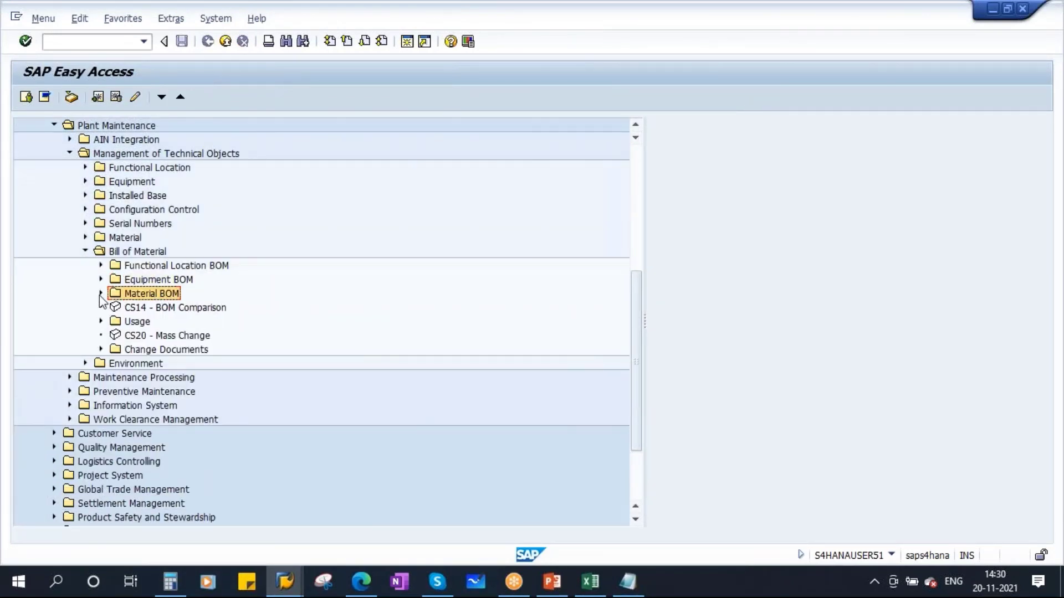
left_click(101, 293)
double_click(173, 310)
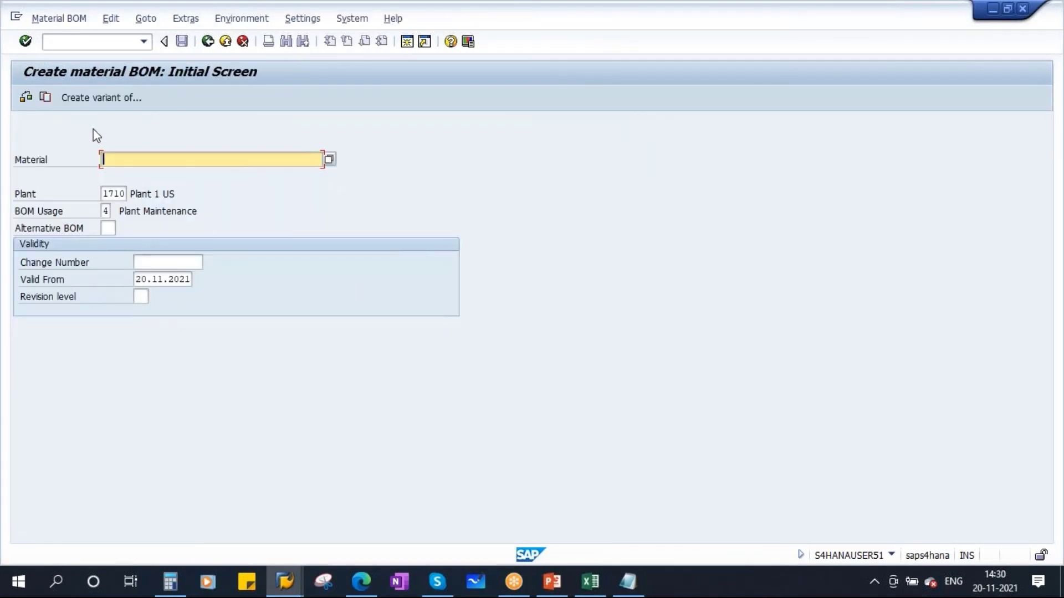
Step: Enter material 100001099 with plant 1710 and BOM usage 4 and proceed to the general item overview
type("100001099")
left_click(108, 194)
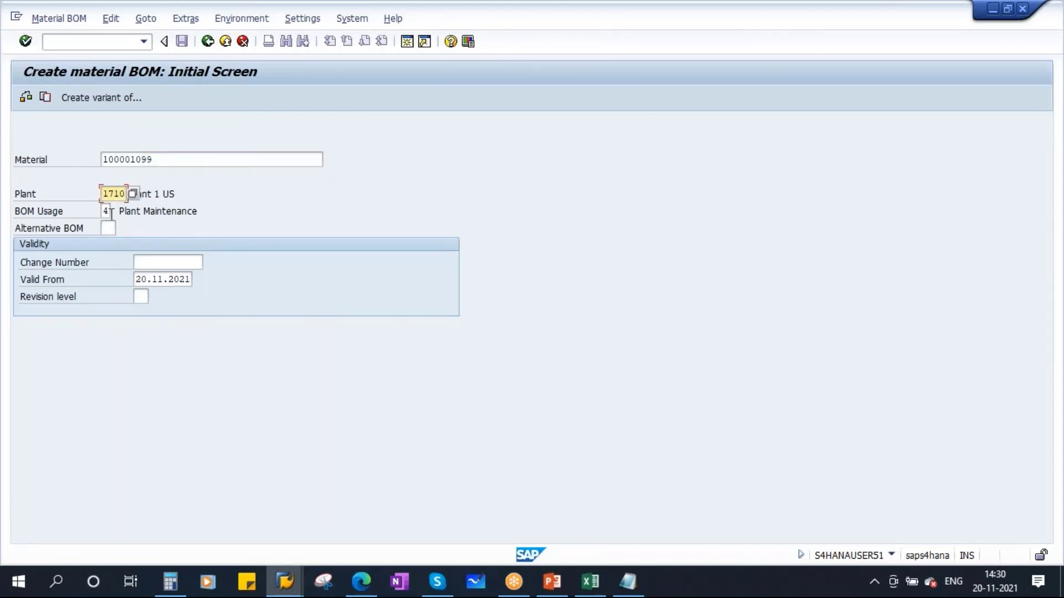
left_click(107, 211)
key("Return")
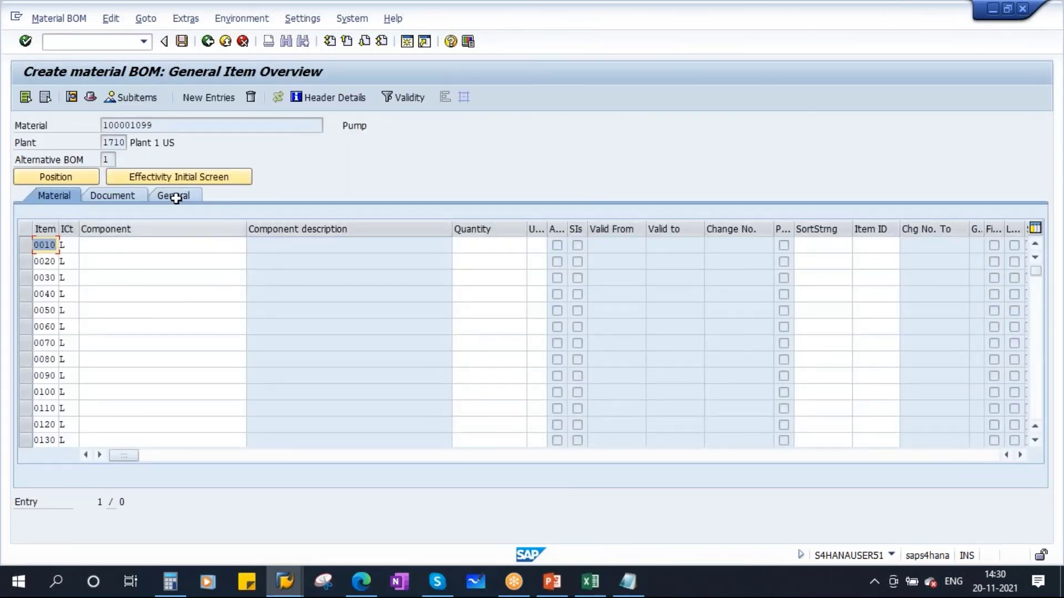
Step: Look up the casing in the MBOM sheet of BOM's.xlsx in Excel and enter SP017 with quantity 2 as item 0010 in SAP
left_click(591, 582)
left_click(152, 537)
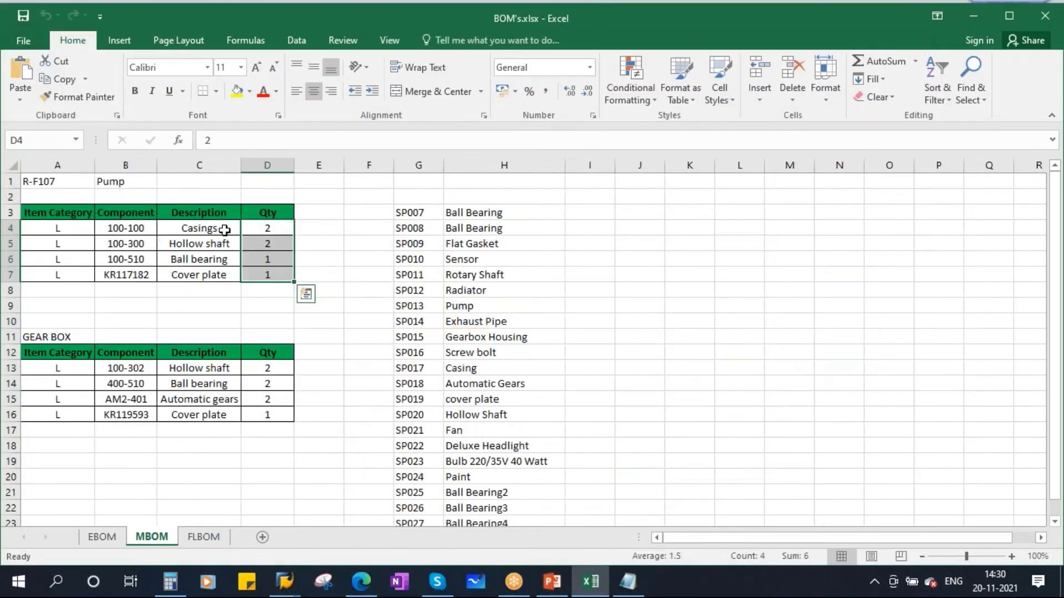
key("Escape")
scroll(553, 410, "down", 2)
scroll(553, 409, "up", 2)
left_click(416, 368)
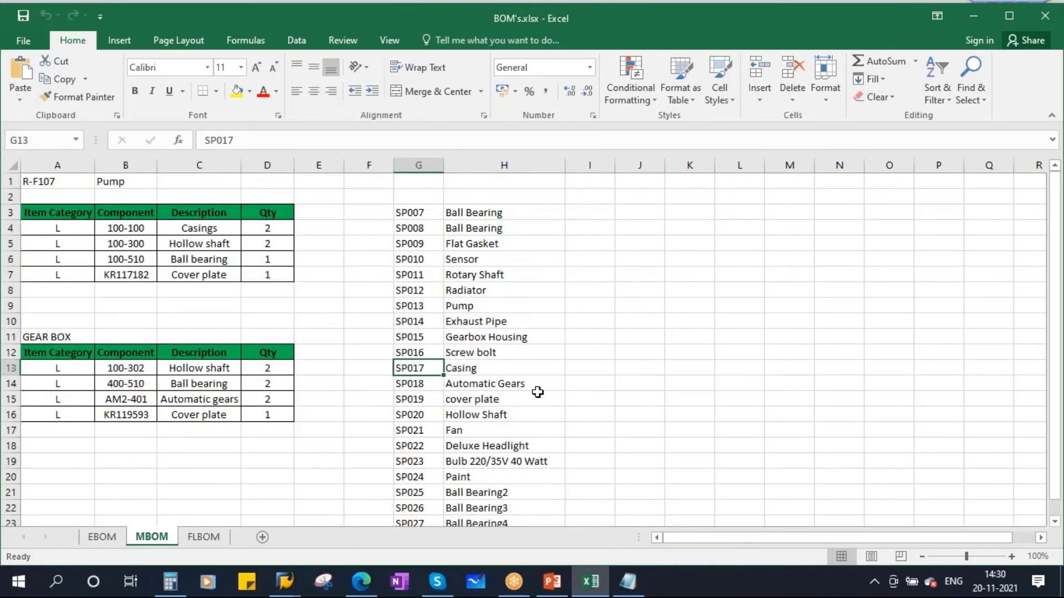
key("alt+Tab")
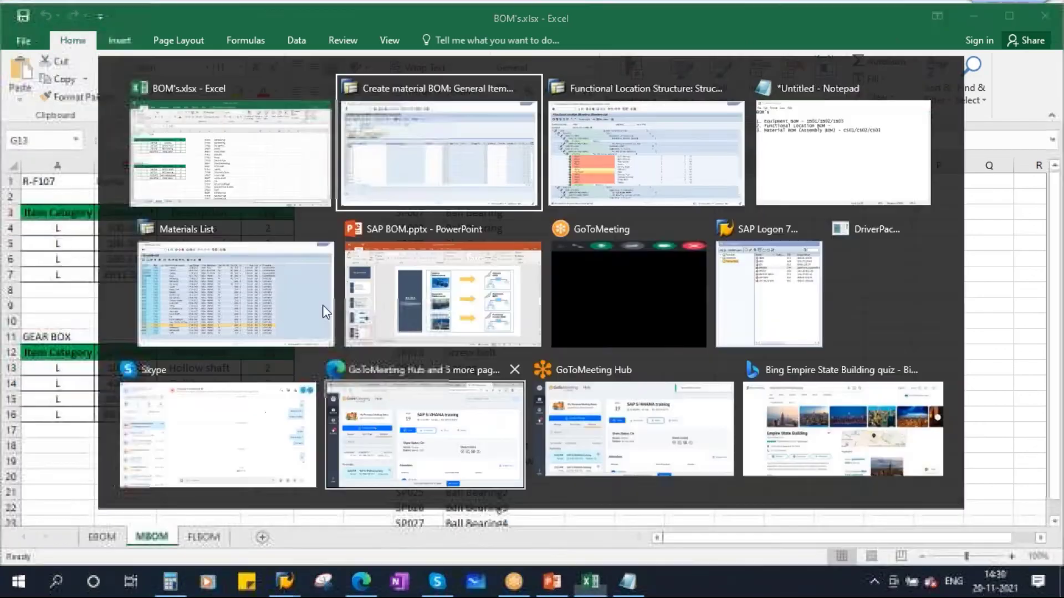
type("SP017")
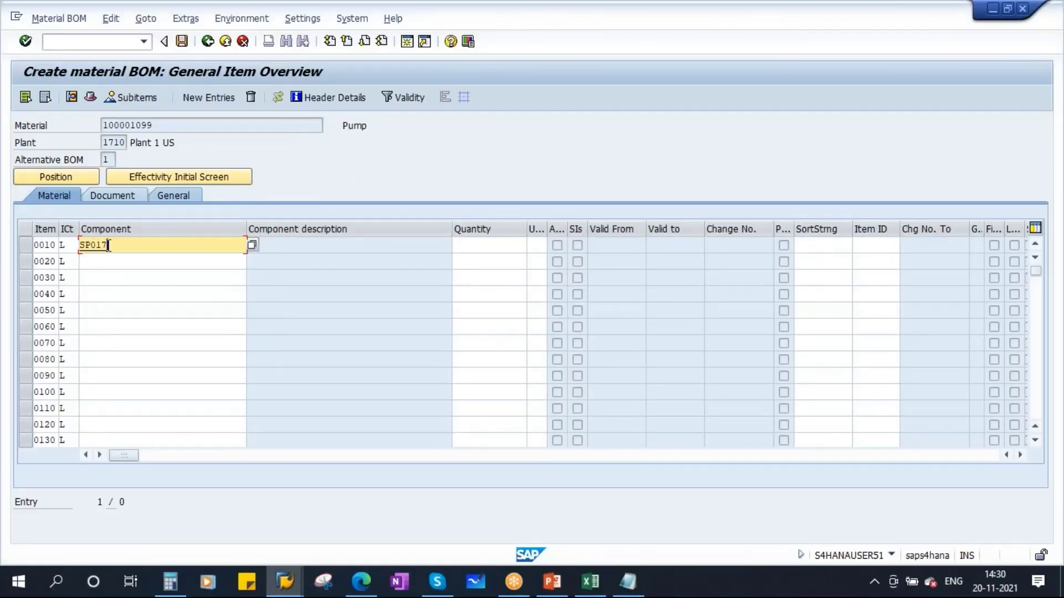
key("Tab")
key("alt+Tab")
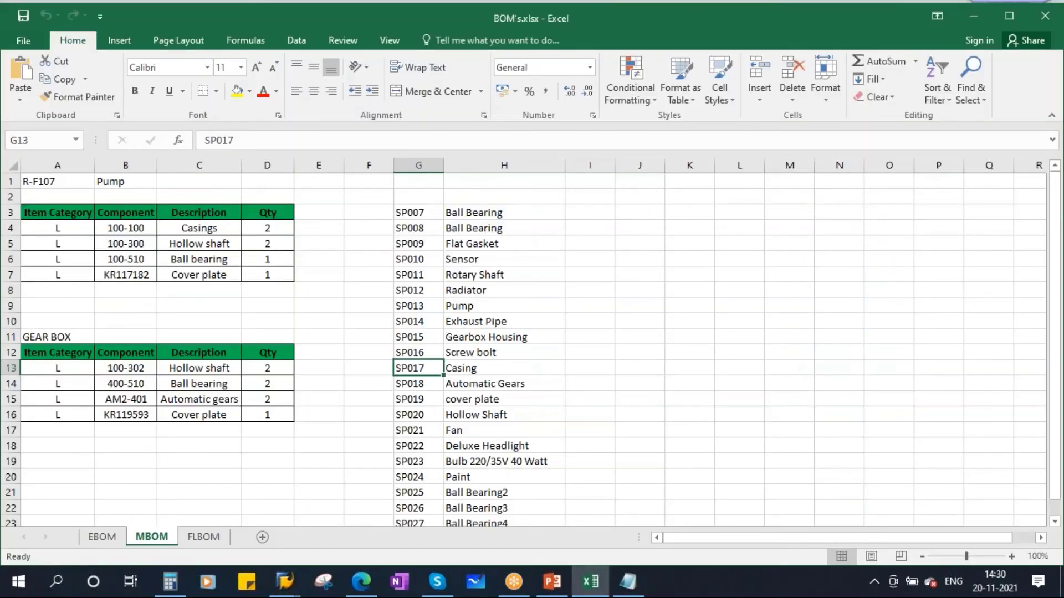
key("alt+Tab")
type("2")
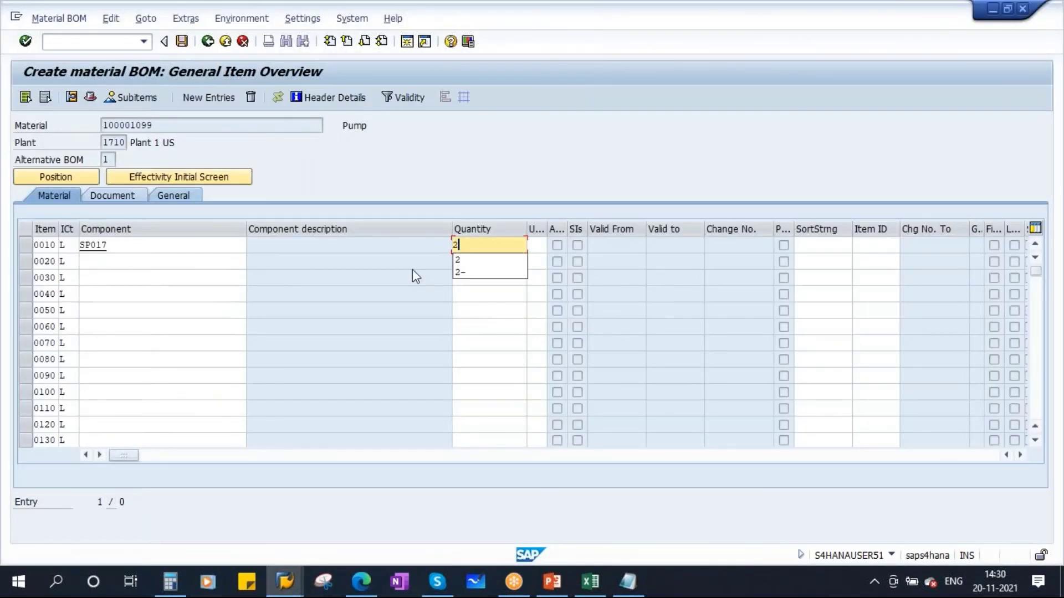
key("Return")
Step: Look up the hollow shaft in the Excel material list and enter SP020 with quantity 2 as item 0020 in SAP
left_click(133, 261)
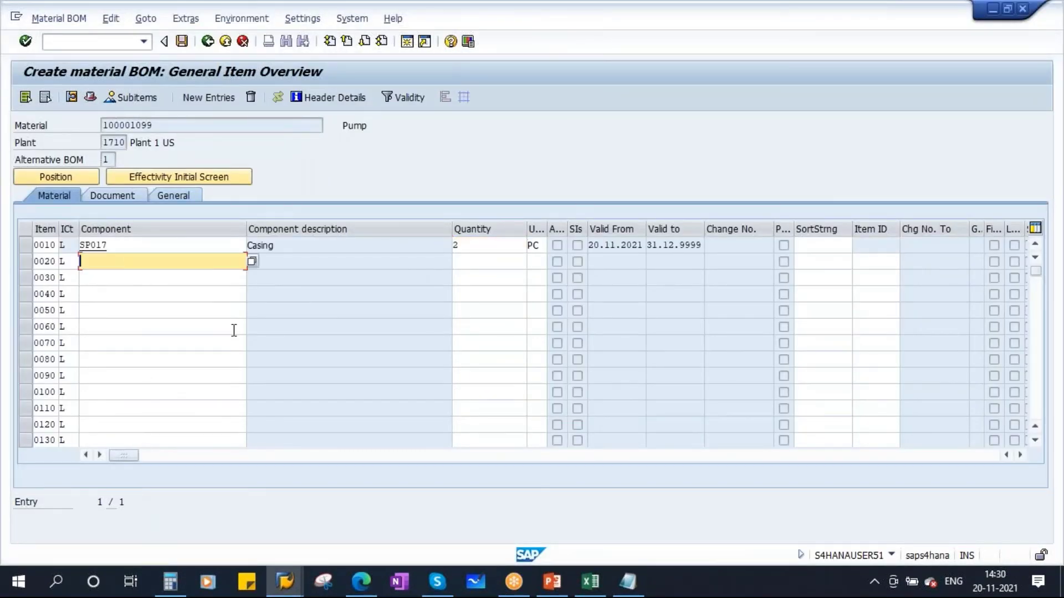
key("alt+Tab")
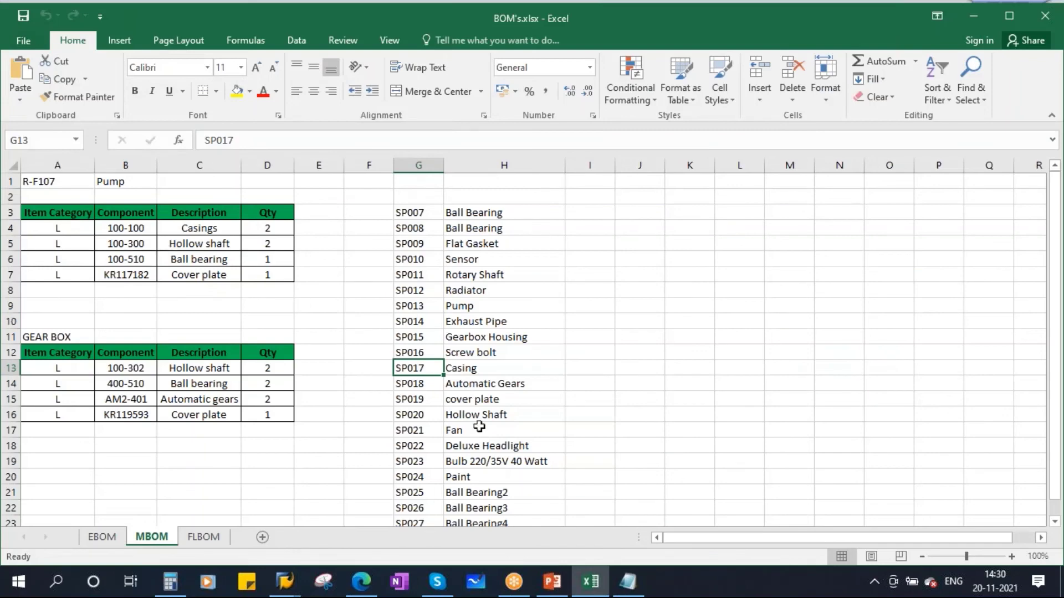
left_click(424, 415)
key("alt+Tab")
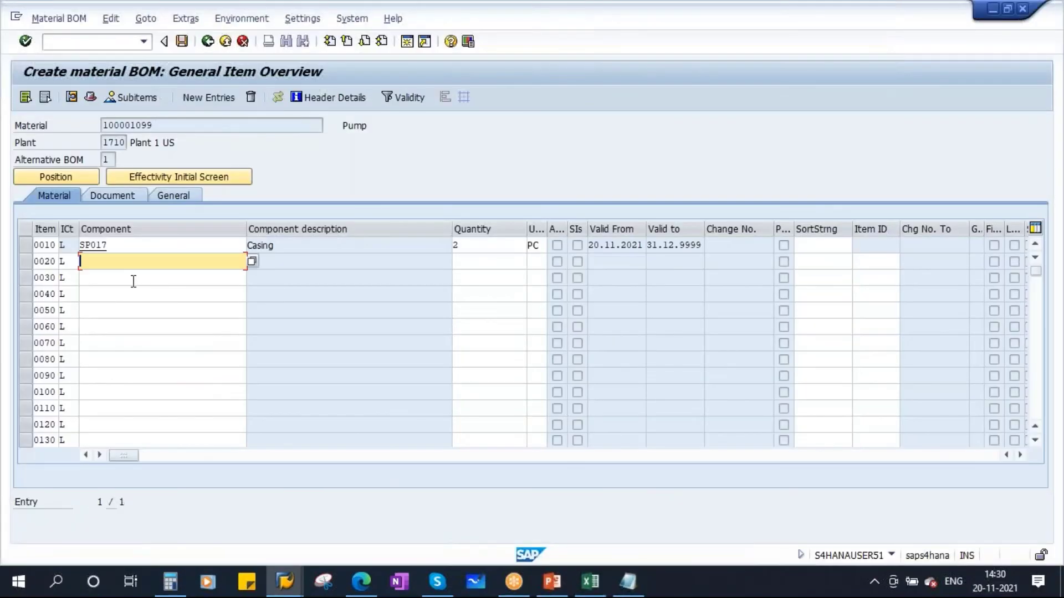
type("SP020")
key("Tab")
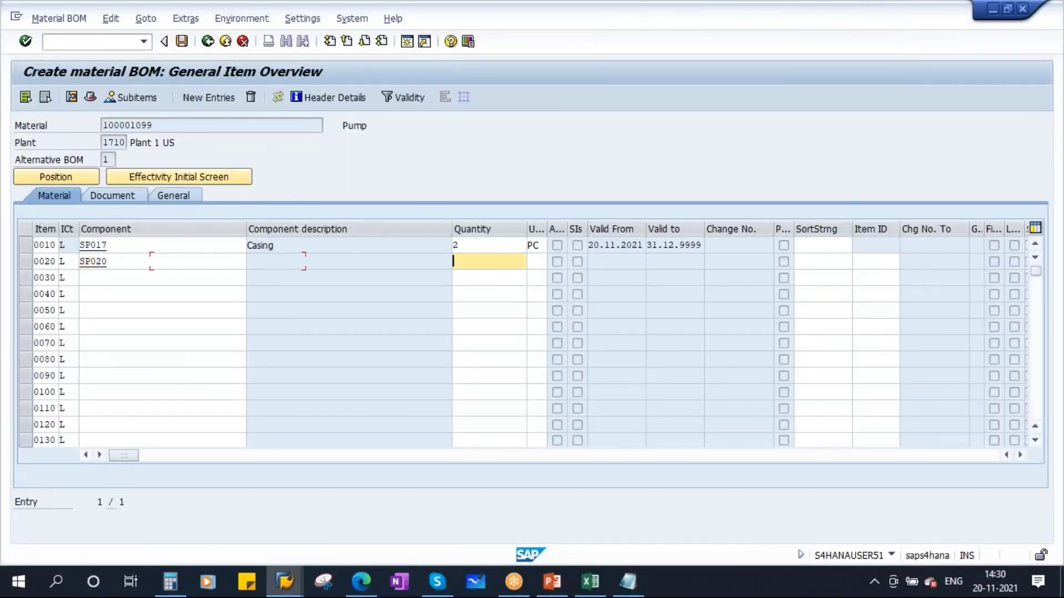
key("alt+Tab")
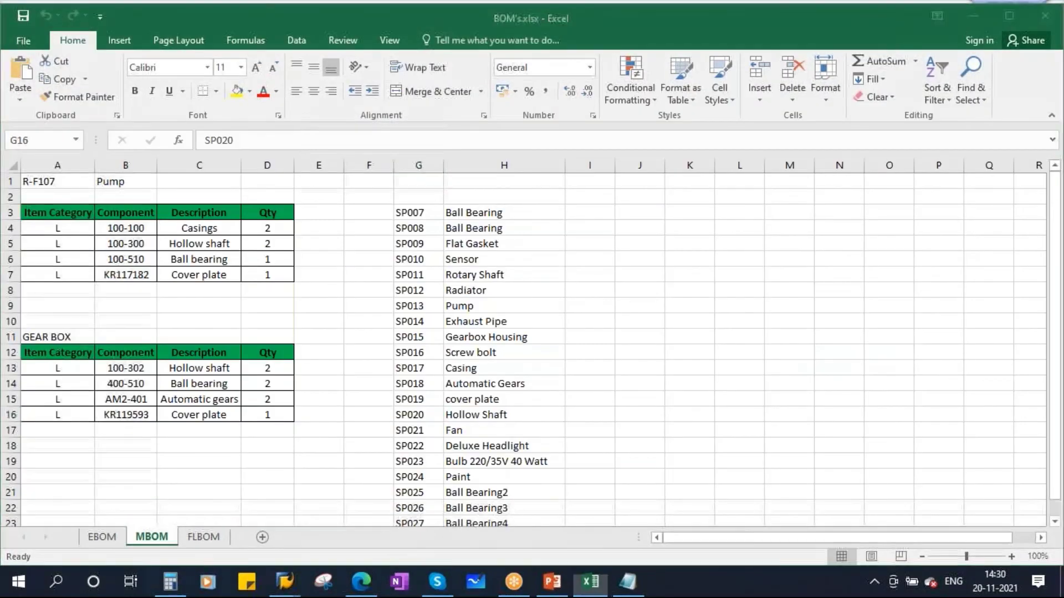
key("alt+Tab")
type("2")
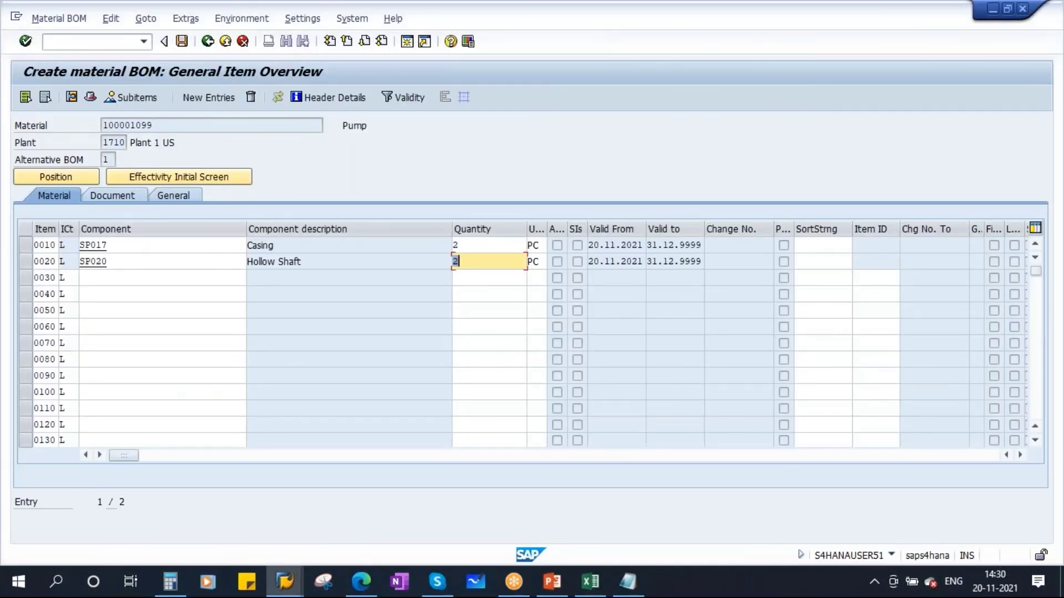
Step: Look up the ball bearing in the Excel material list and enter SP008 with quantity 2 as item 0030 in SAP
key("alt+Tab")
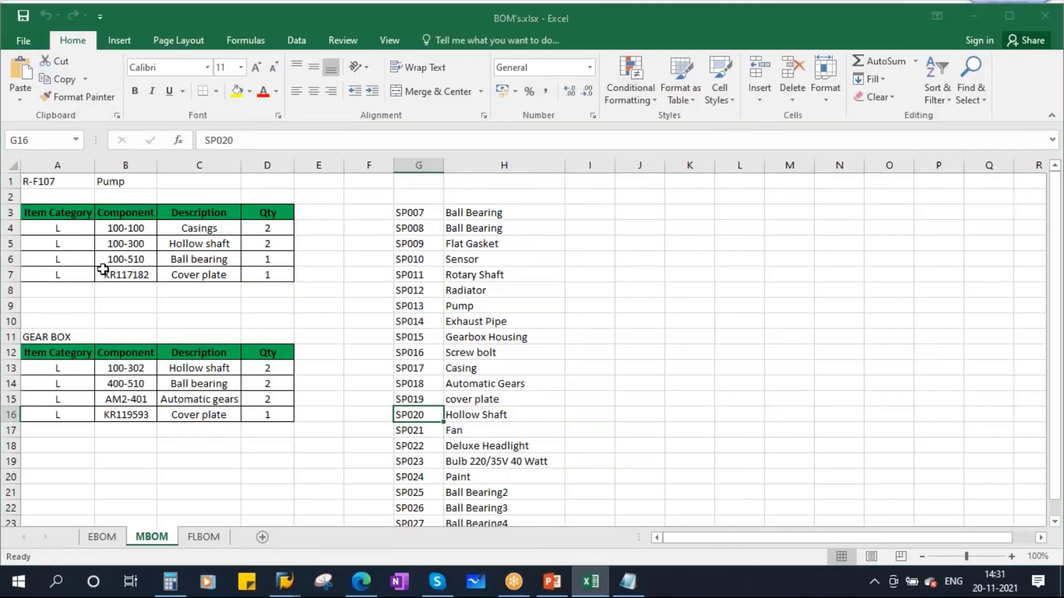
left_click(132, 262)
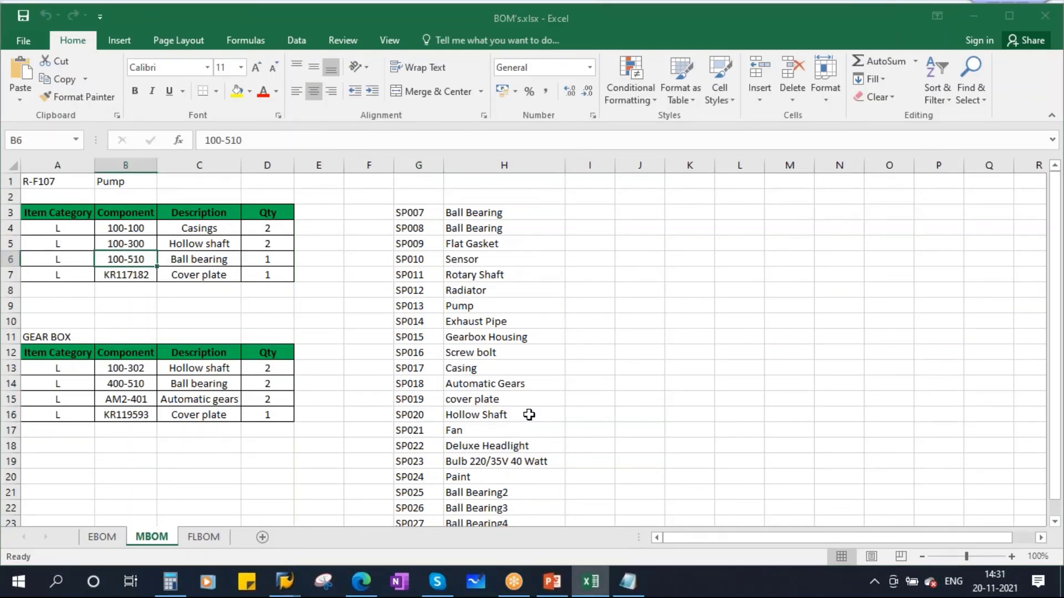
left_click(409, 229)
key("alt+Tab")
left_click(105, 282)
type("SP008")
key("Tab")
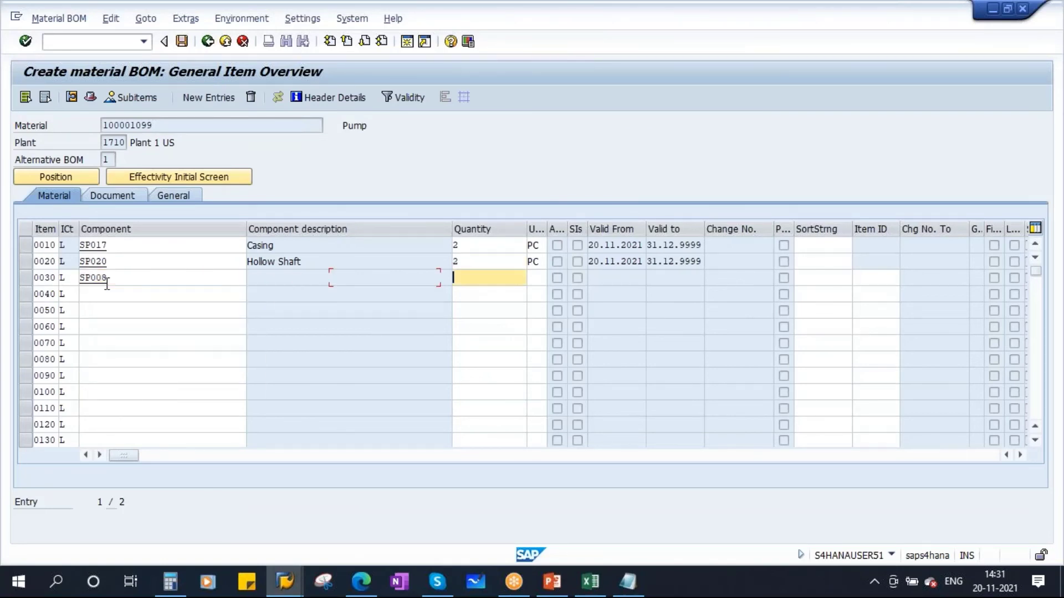
type("2")
key("Return")
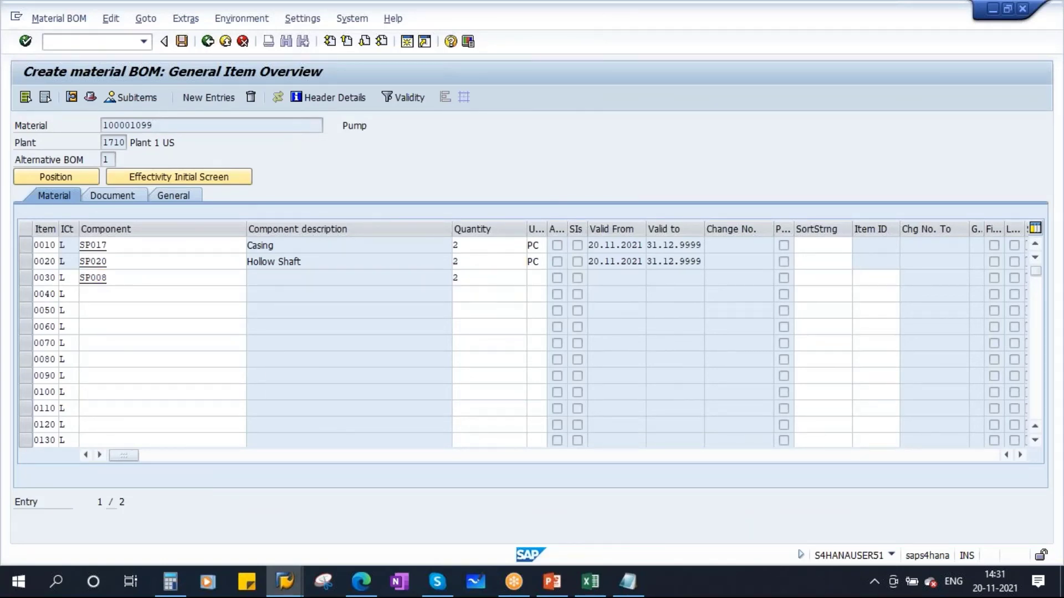
Step: Look up the cover plate in the Excel material list and enter SP019 with quantity 1 as item 0040 in SAP
key("alt+Tab")
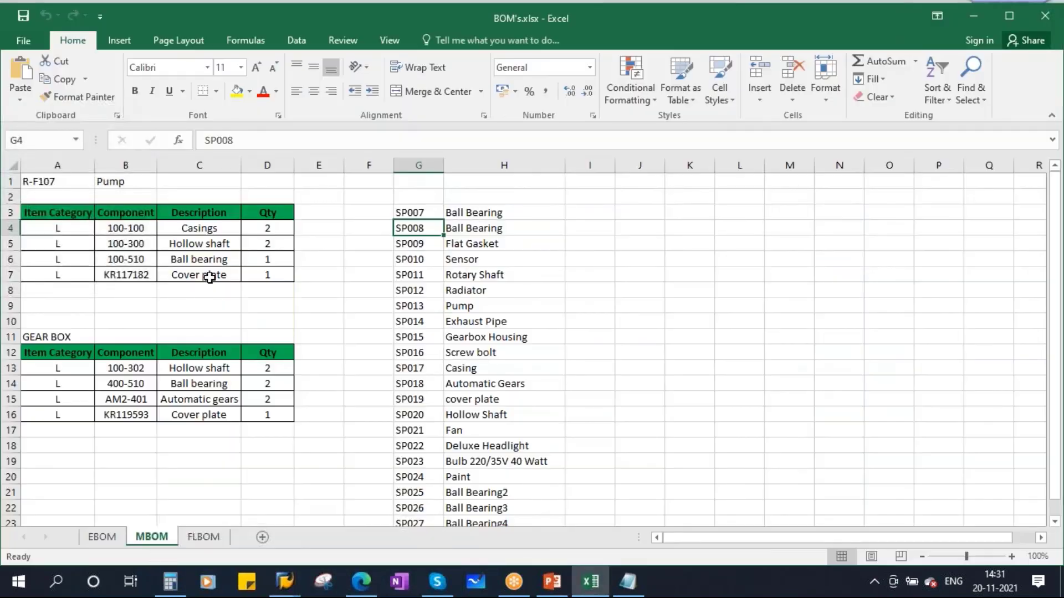
scroll(508, 477, "down", 2)
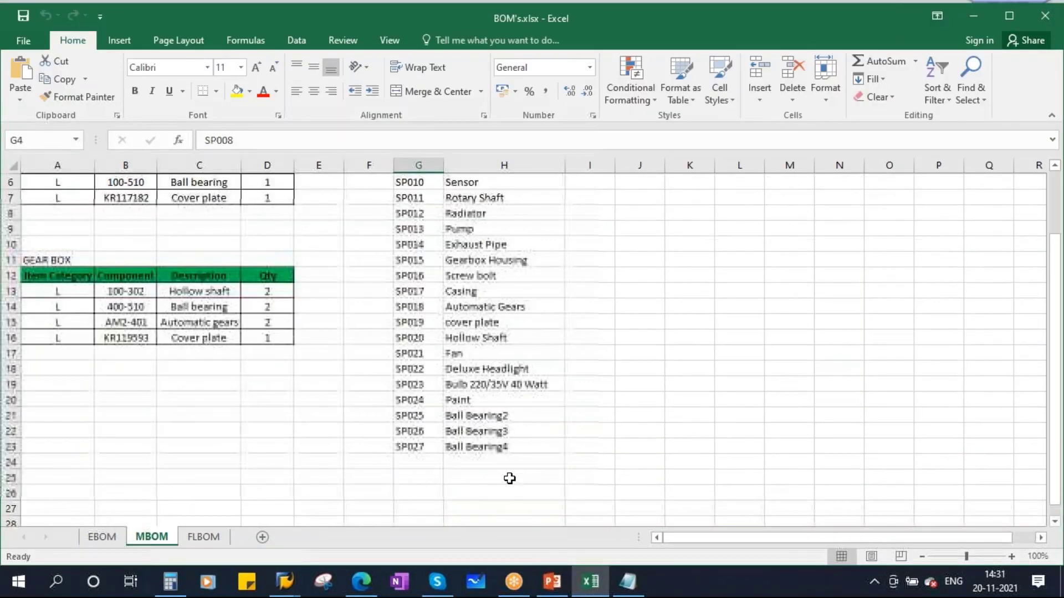
left_click(413, 305)
key("alt+Tab")
left_click(102, 294)
type("SP019")
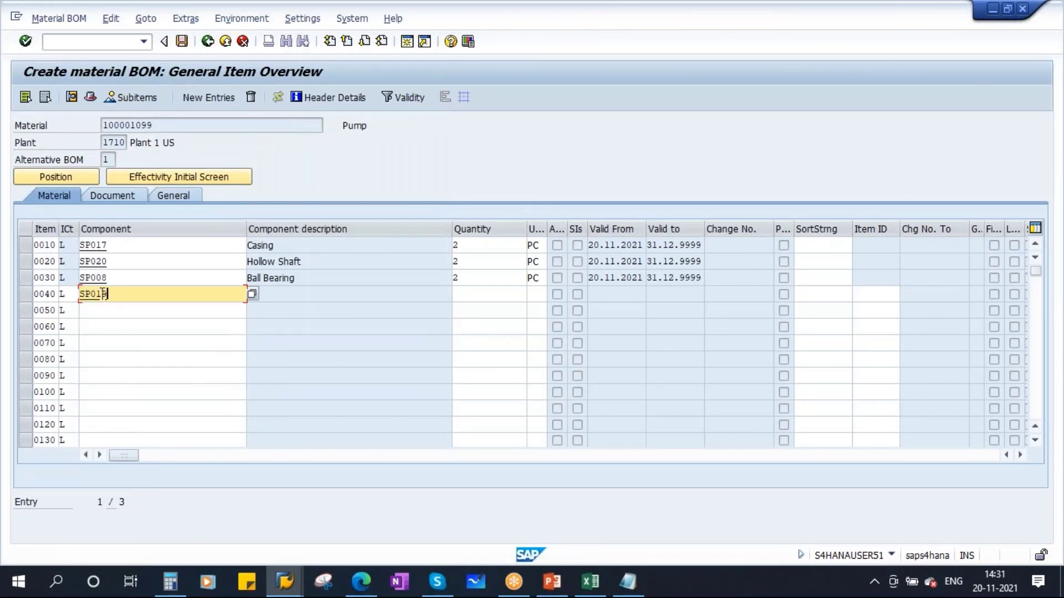
key("Tab")
type("1")
key("Return")
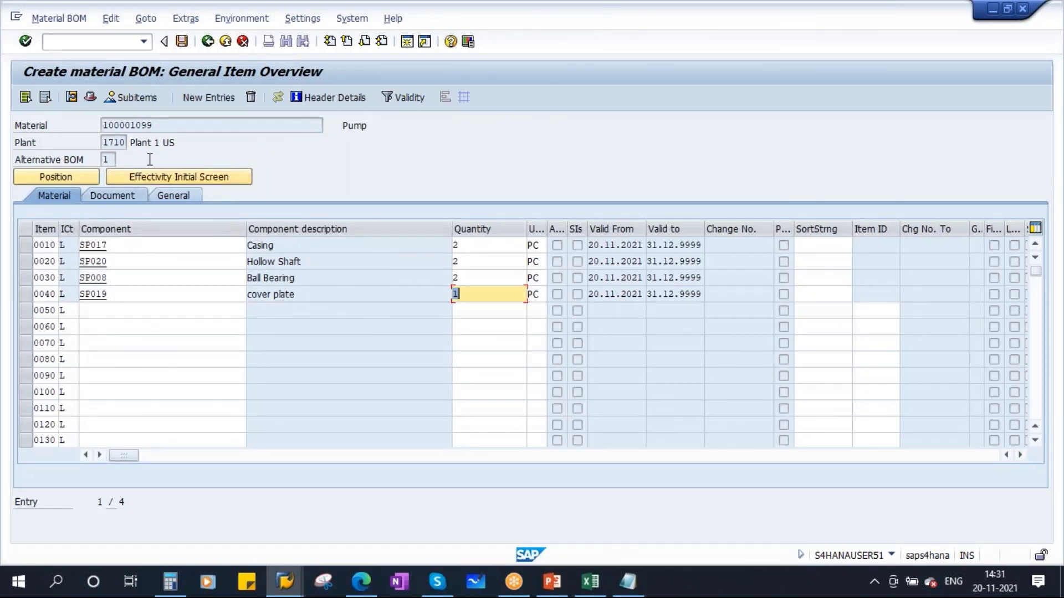
double_click(166, 127)
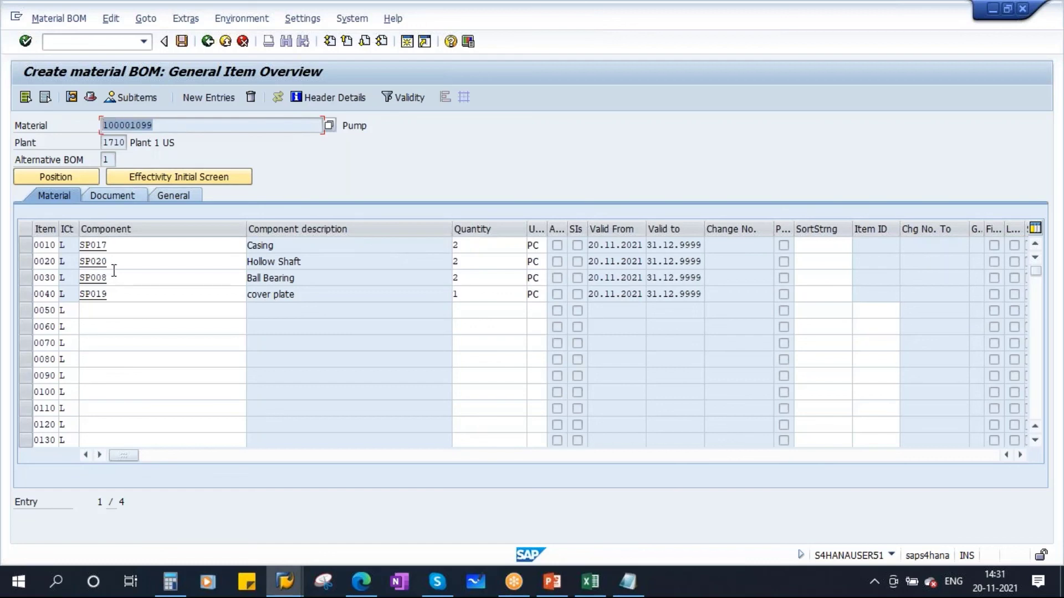
Step: Save the pump's material BOM, then refresh the HYND functional location structure list and expand Pump 100001099 under diesel generator 10000312
left_click(182, 41)
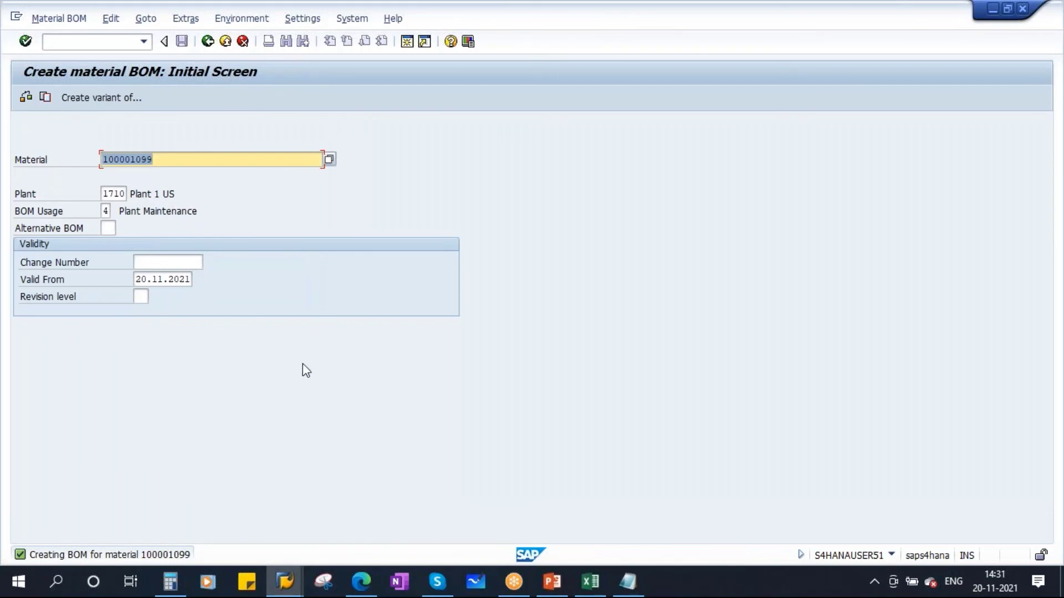
mouse_move(285, 581)
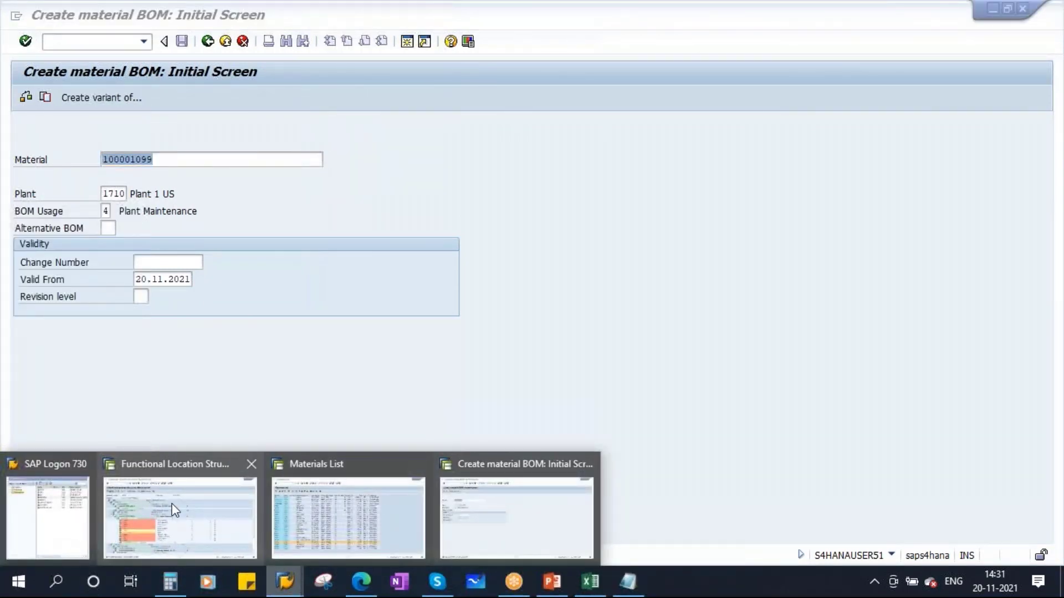
left_click(173, 506)
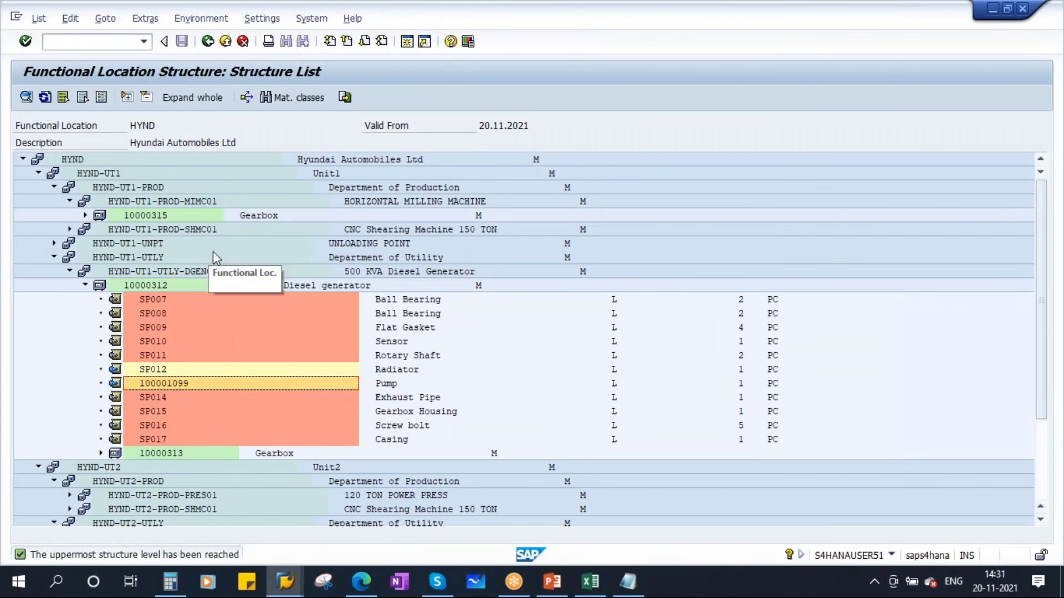
left_click(45, 98)
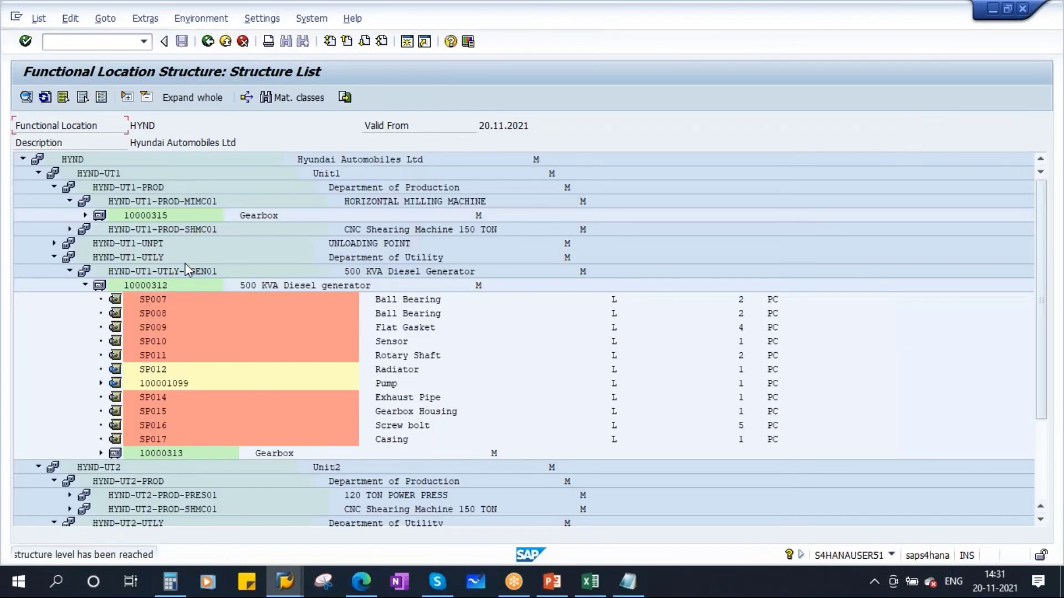
left_click(168, 383)
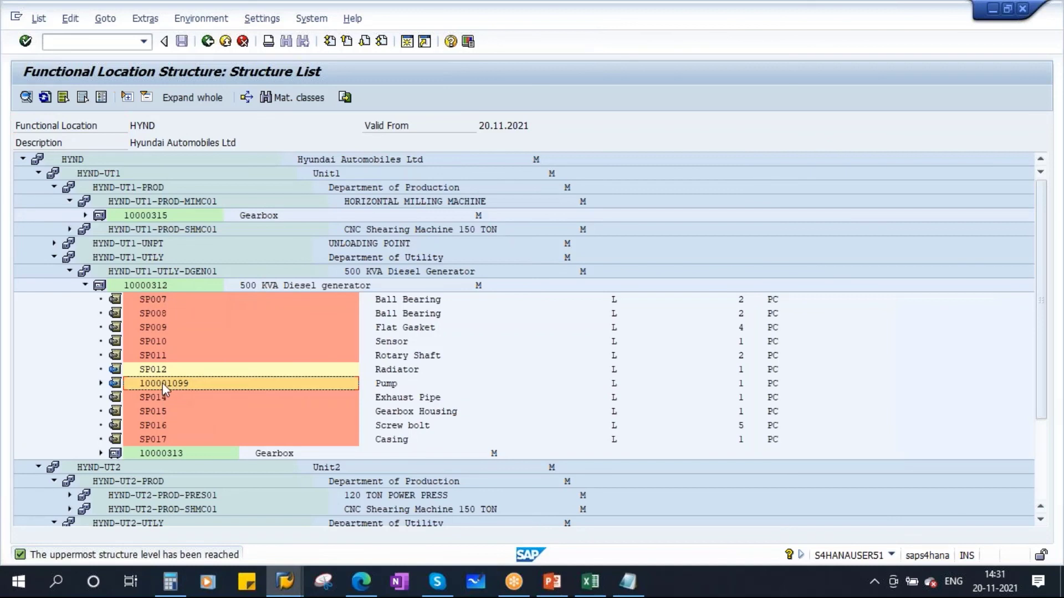
left_click(101, 383)
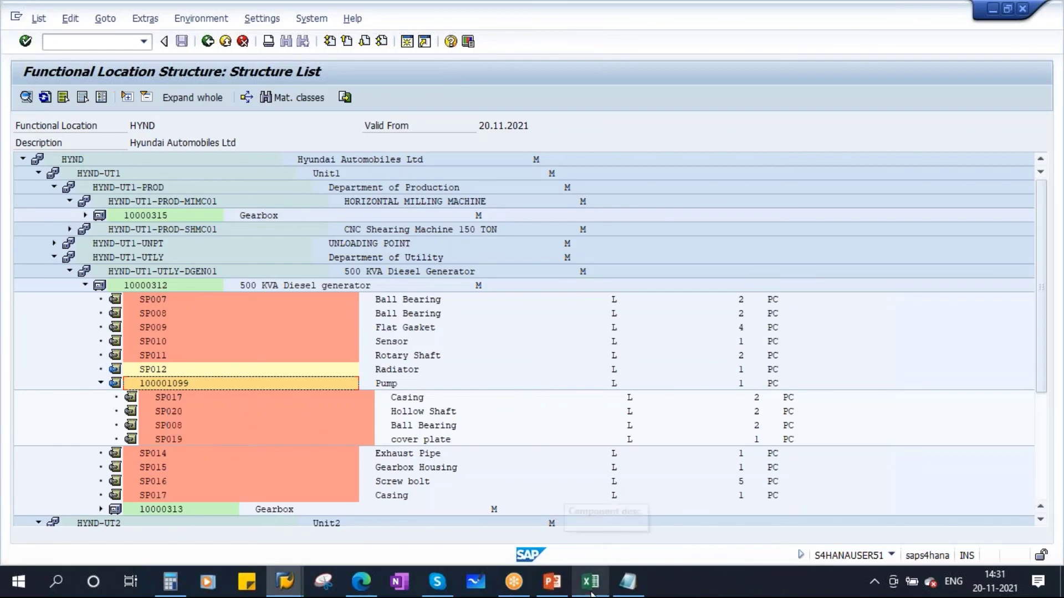
Step: Switch to the BOM notes in Notepad and highlight the Assembly BOM wording in the Material BOM entry
left_click(628, 581)
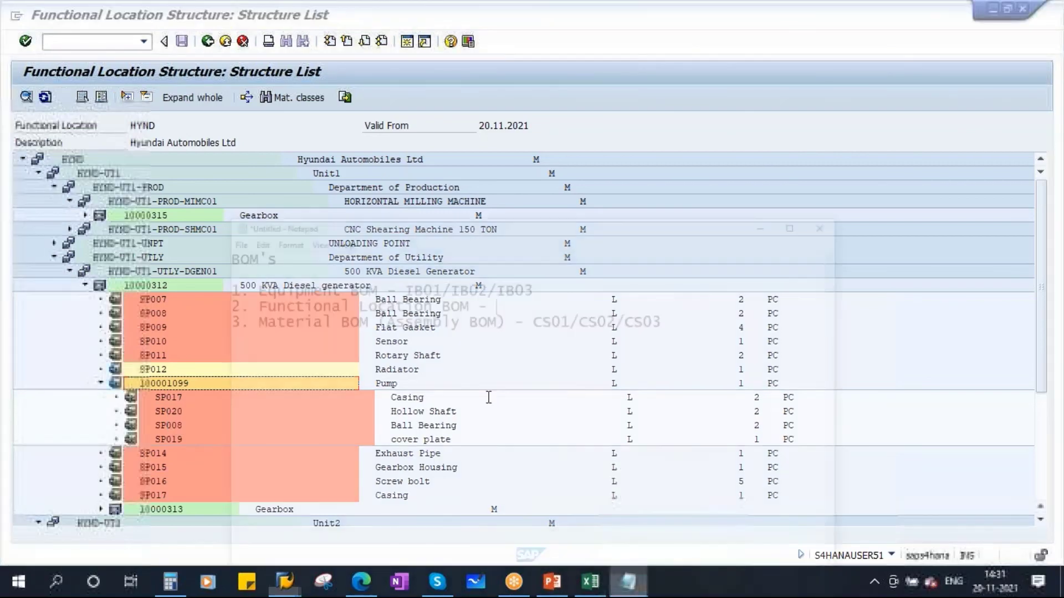
left_click_drag(332, 256, 453, 256)
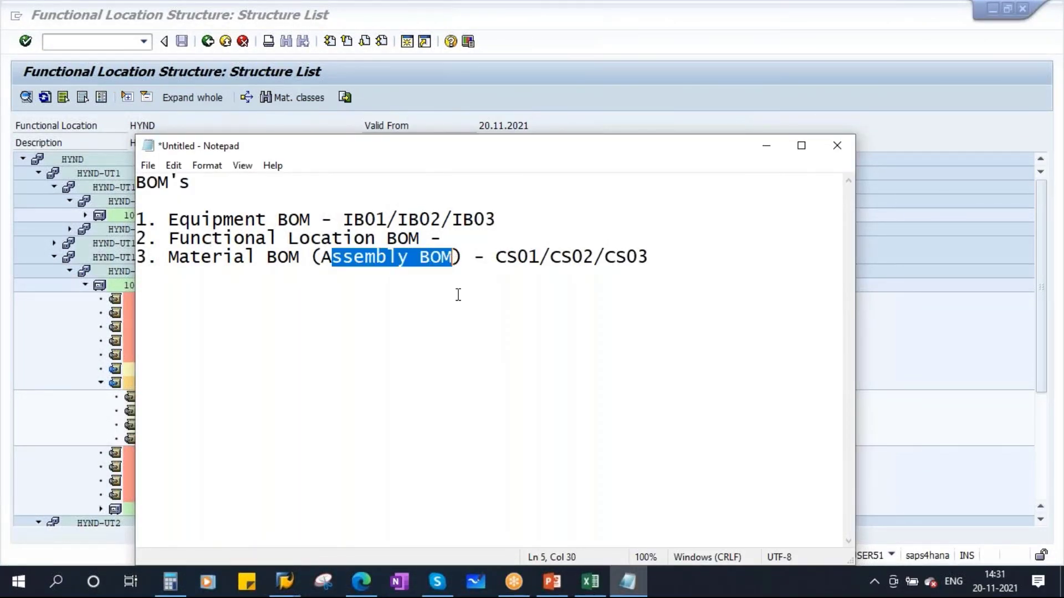